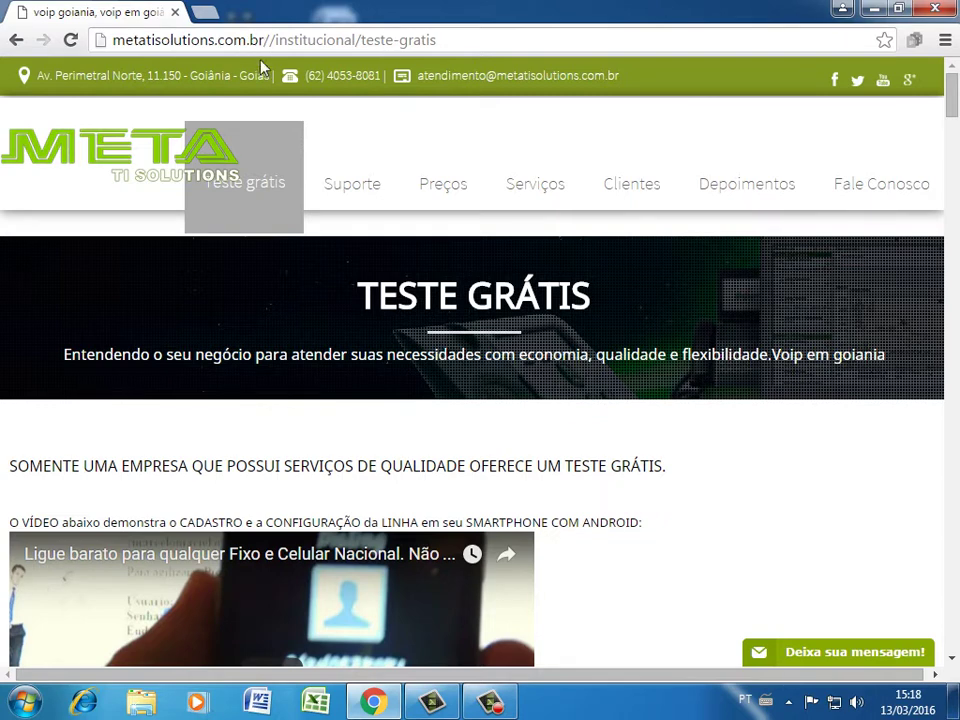
Open the Teste grátis page and click into the signup form's Nome Completo field
left_click(258, 193)
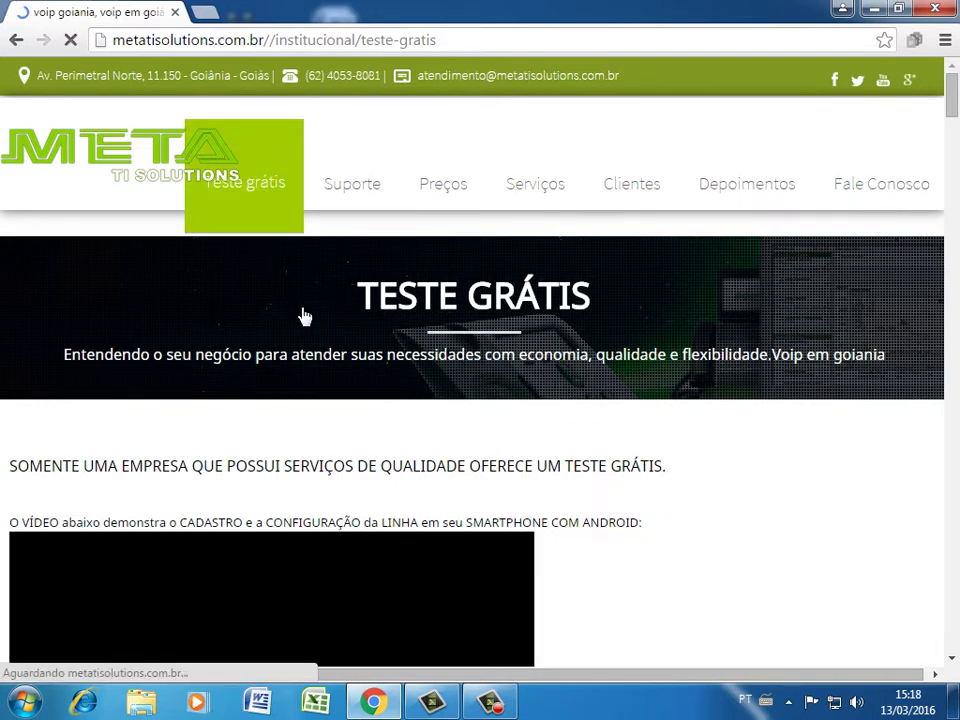
scroll(305, 317, "down", 5)
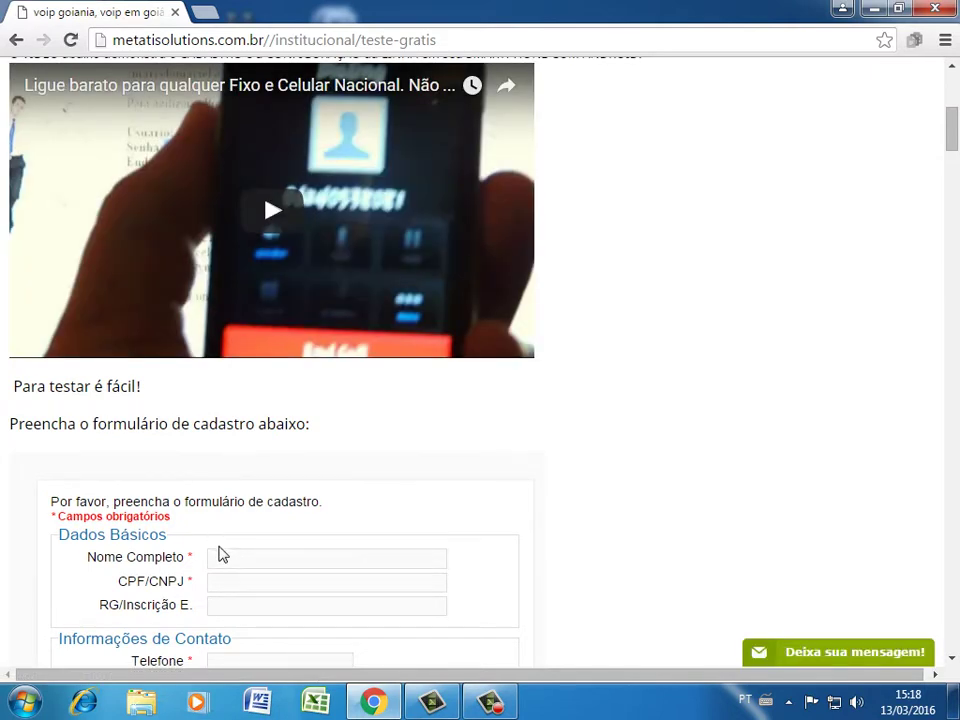
scroll(440, 540, "down", 2)
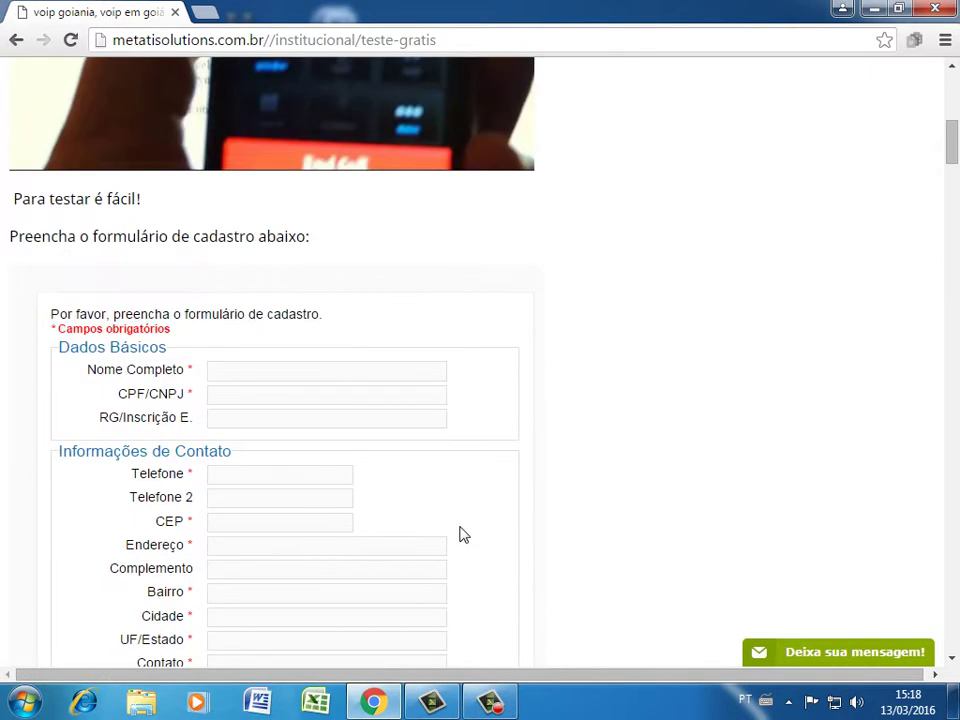
scroll(464, 535, "down", 1)
left_click(231, 278)
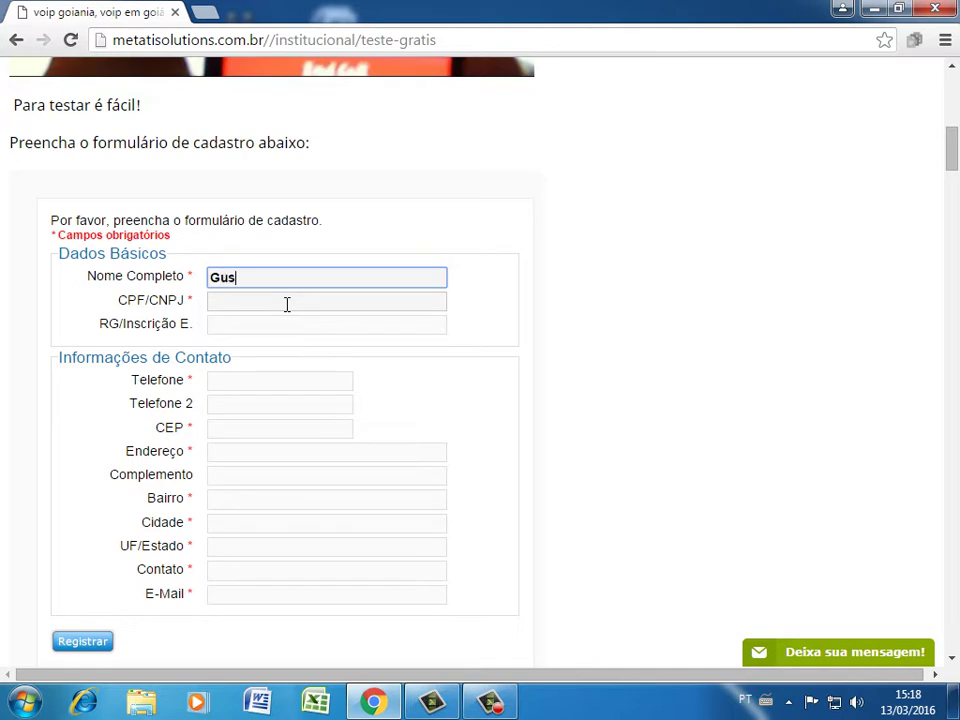
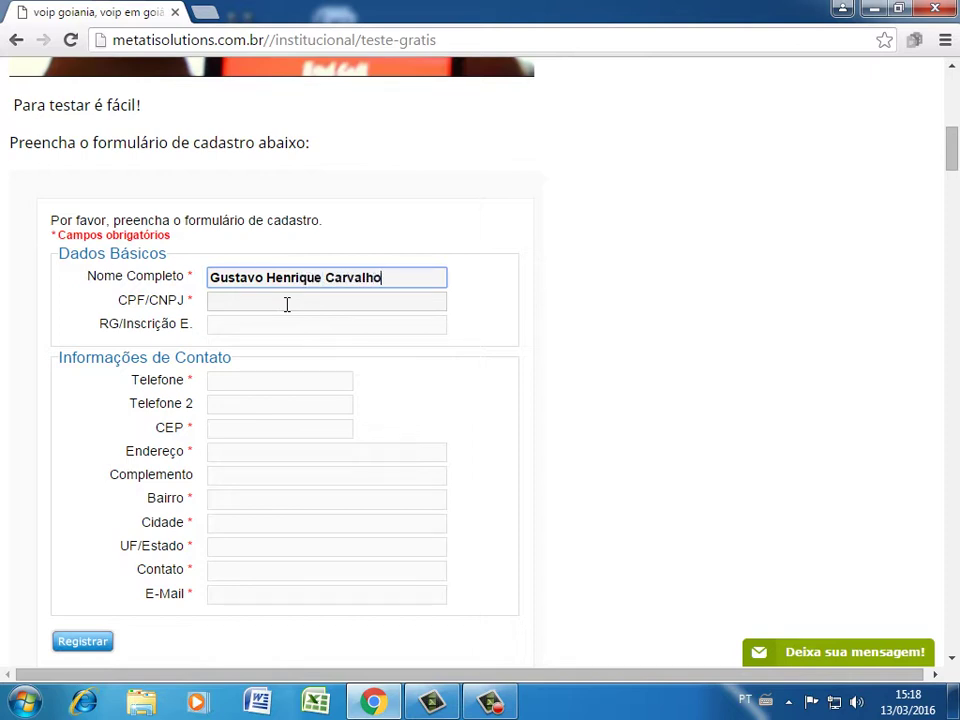
Enter the customer's full name, CPF/CNPJ number and phone number, then select the CEP field
left_click(286, 304)
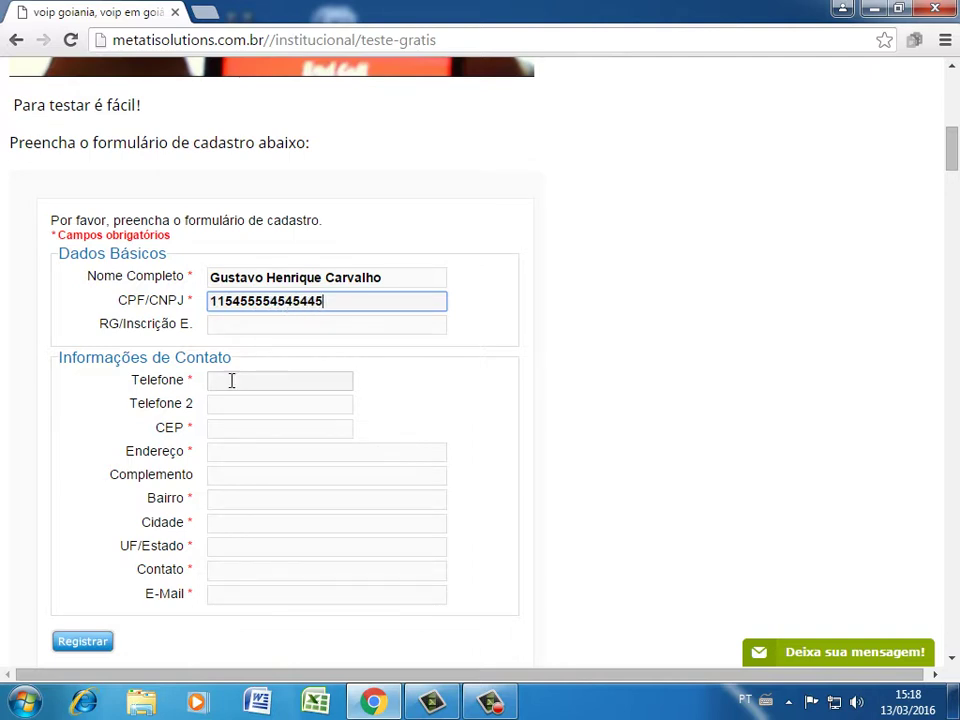
left_click(229, 381)
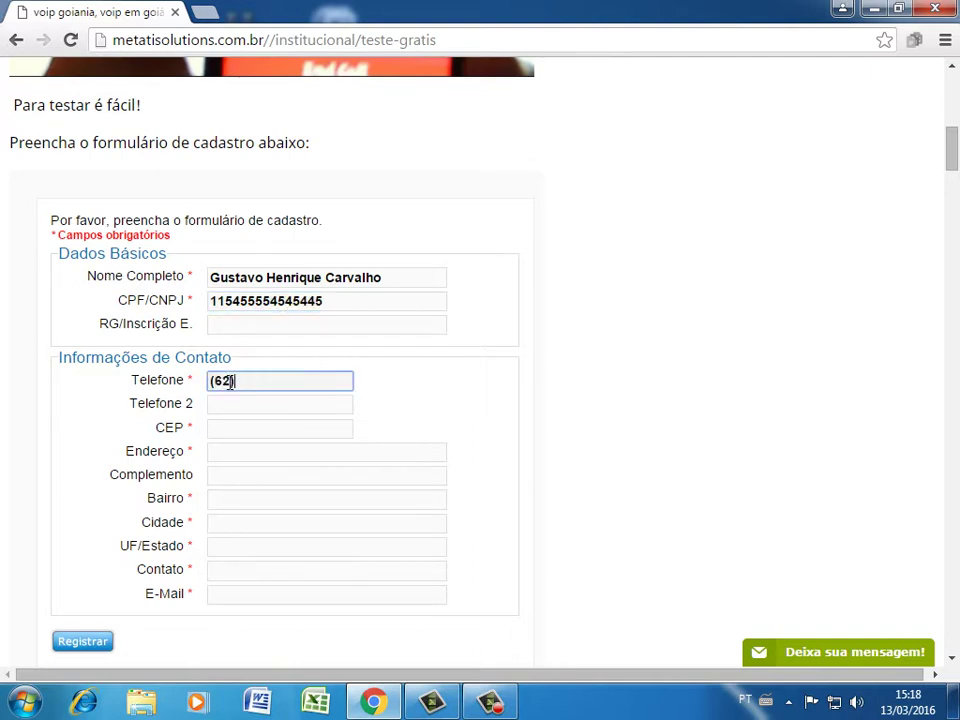
left_click(218, 428)
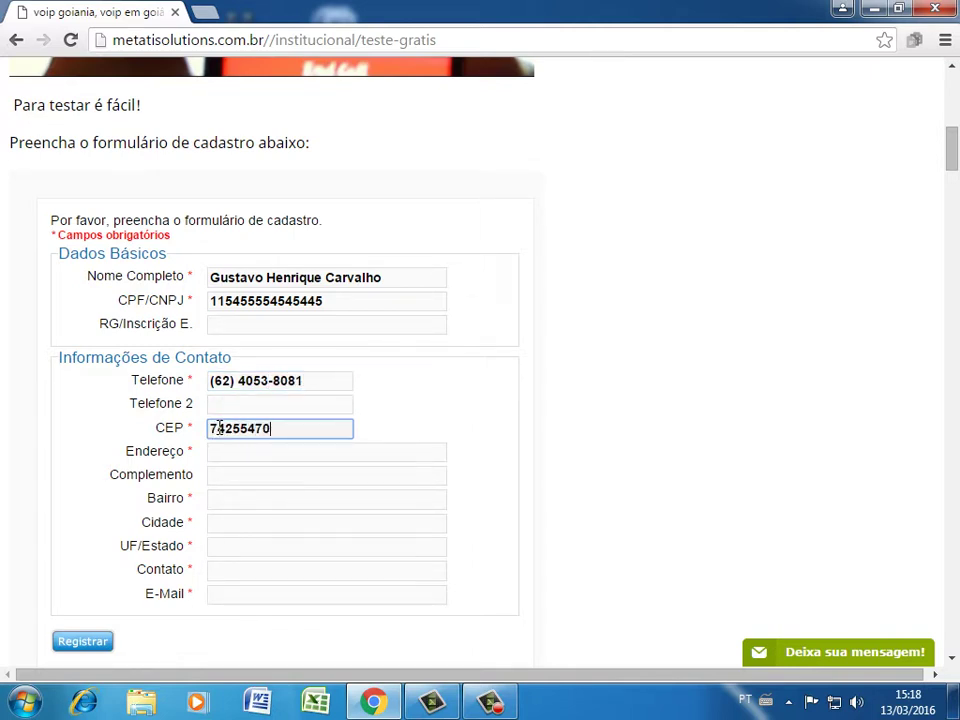
Fill in the street address, neighbourhood, city and state fields of the form
key("Tab")
type("Rua")
key("Tab")
key("Tab")
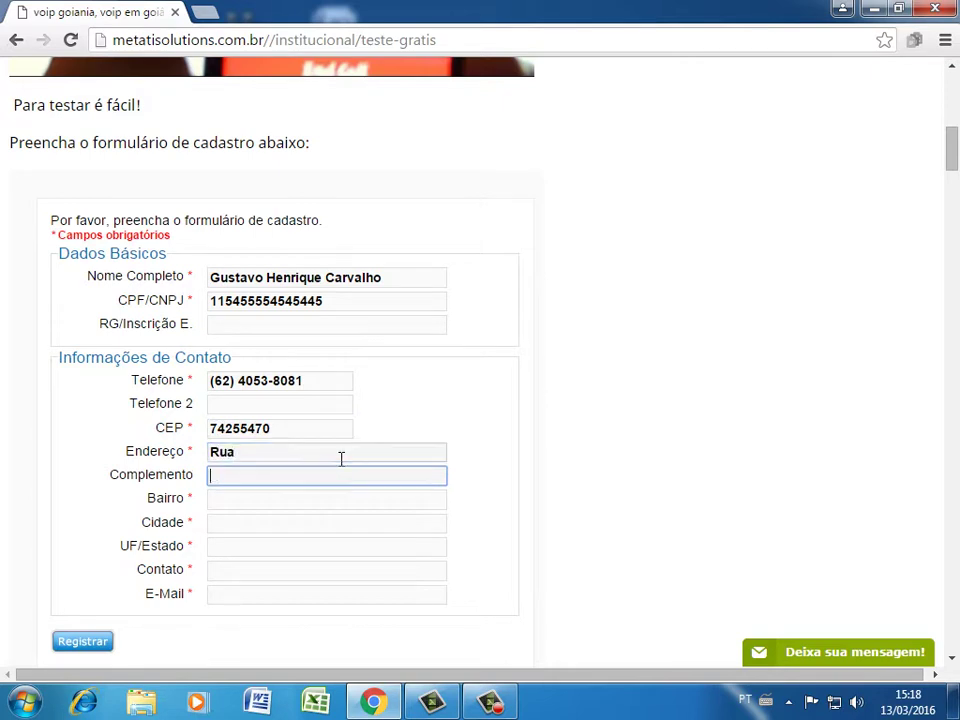
type("Jardim")
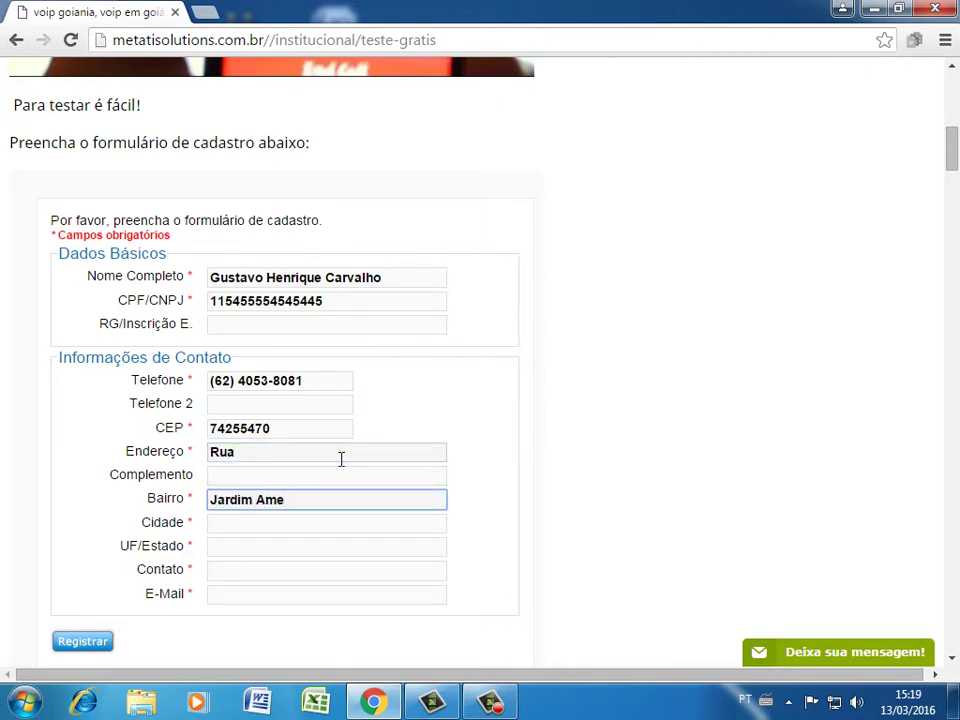
type(" América")
key("Tab")
type("Goiania")
key("Tab")
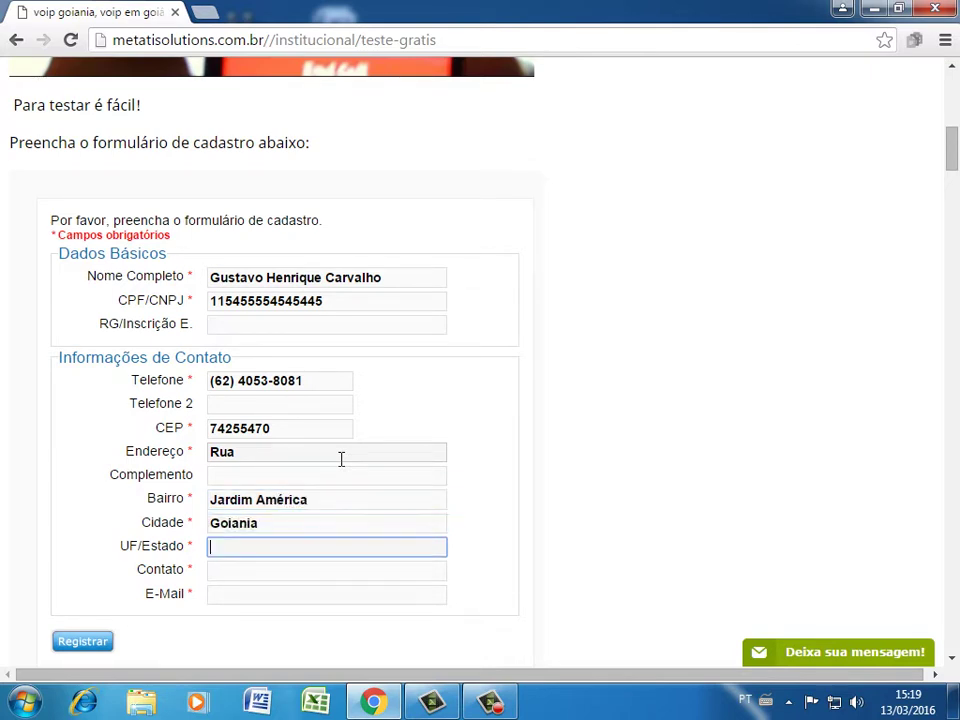
type("Go")
key("Tab")
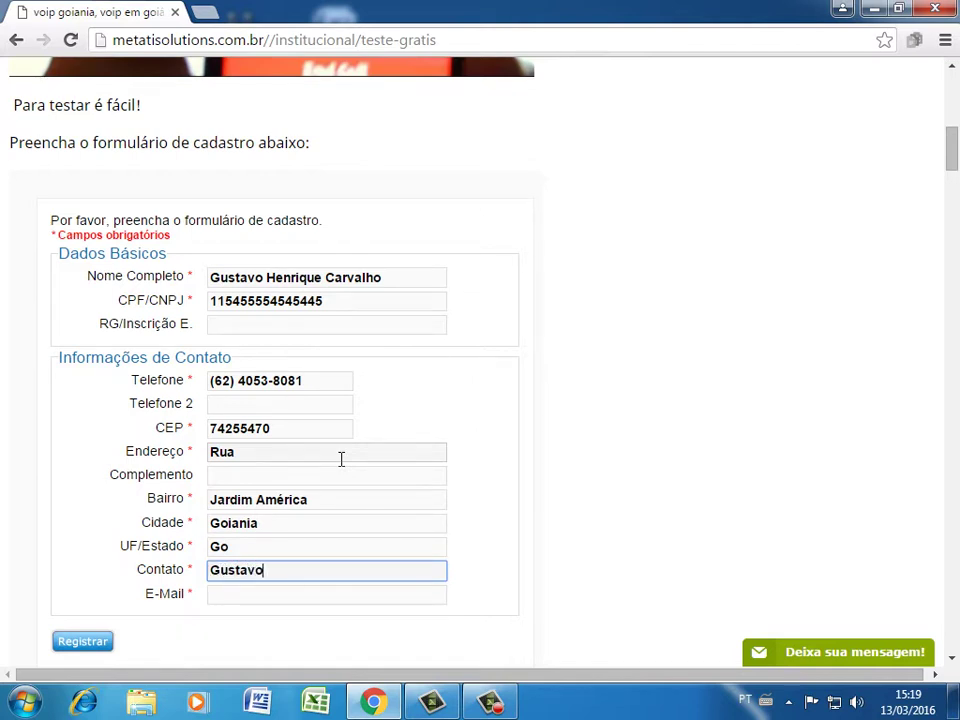
Enter the contact's e-mail address and review the completed form
key("Tab")
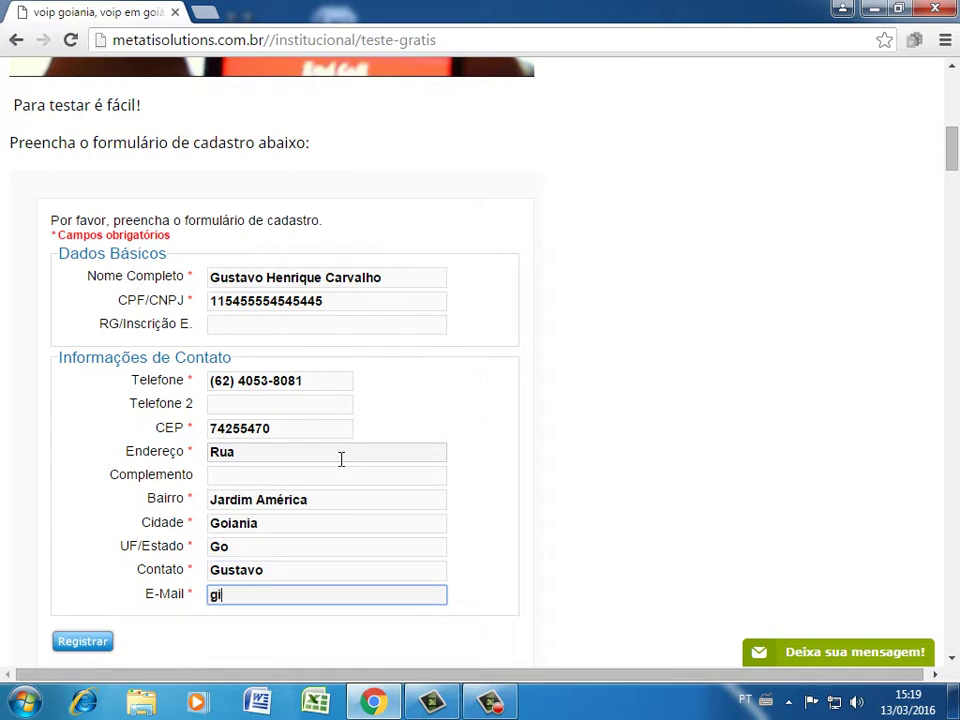
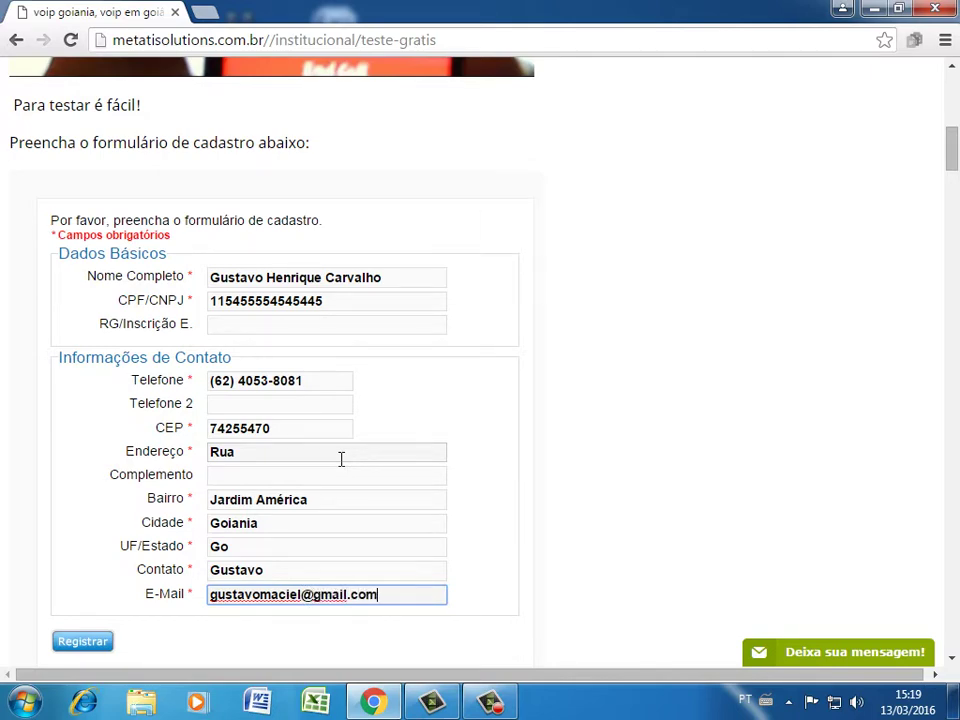
scroll(341, 459, "up", 3)
scroll(326, 424, "down", 2)
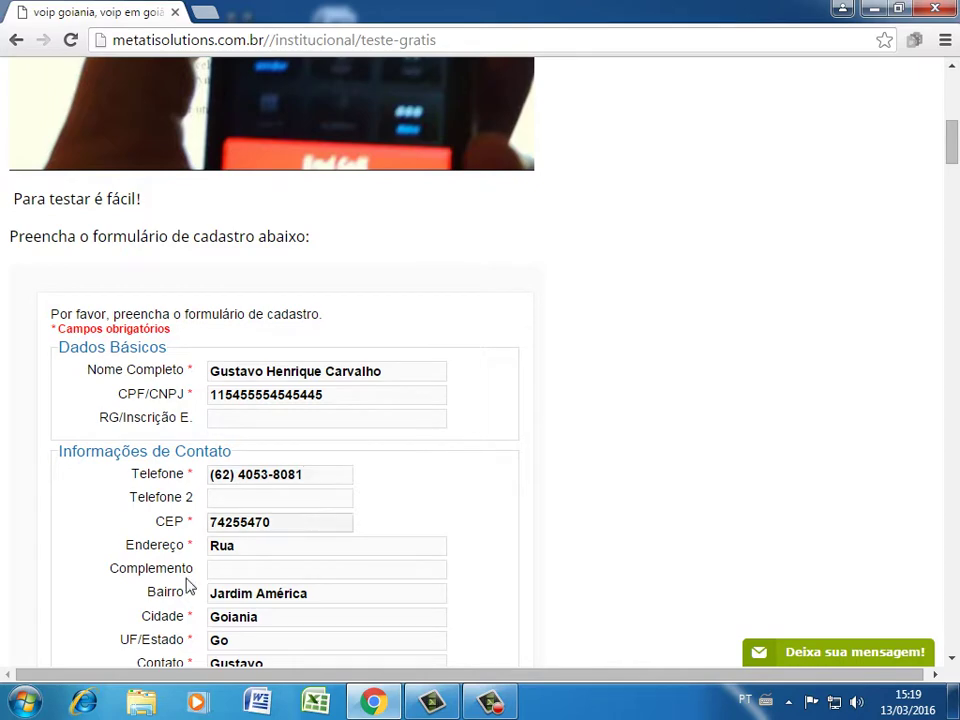
scroll(189, 582, "down", 2)
Submit the registration and highlight the web panel and softphone domain, user and password
left_click(81, 556)
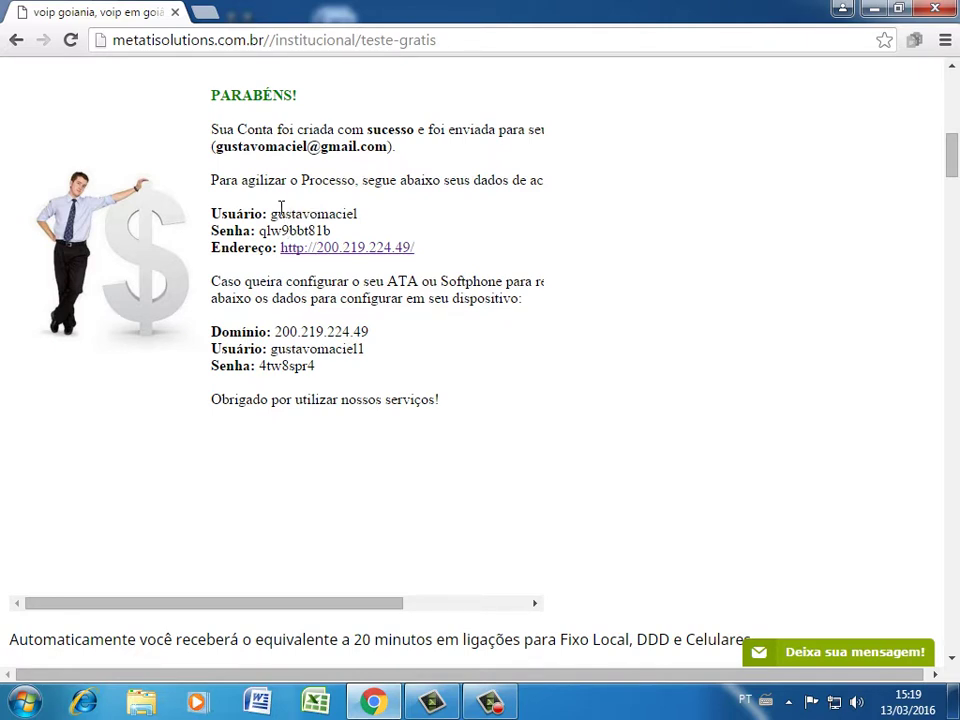
left_click_drag(215, 213, 444, 255)
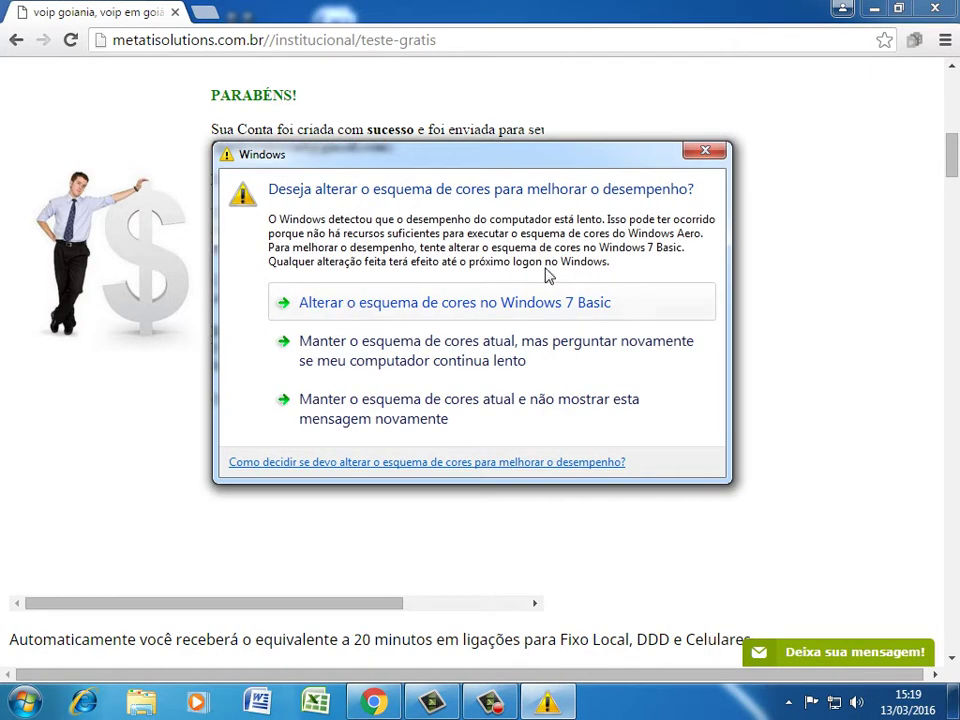
left_click(705, 150)
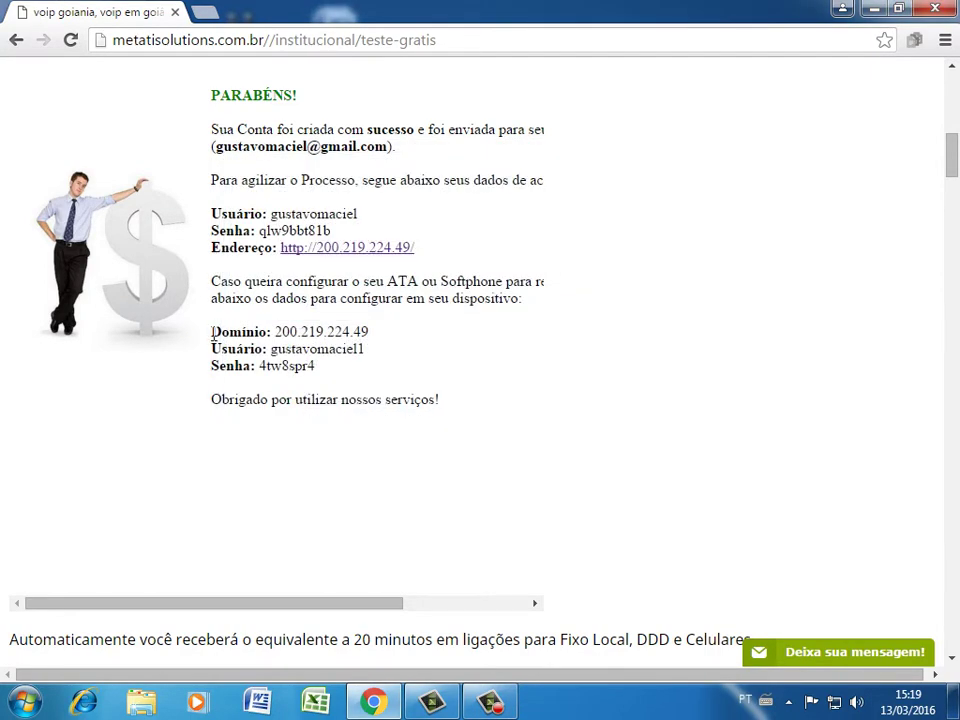
left_click_drag(214, 327, 377, 375)
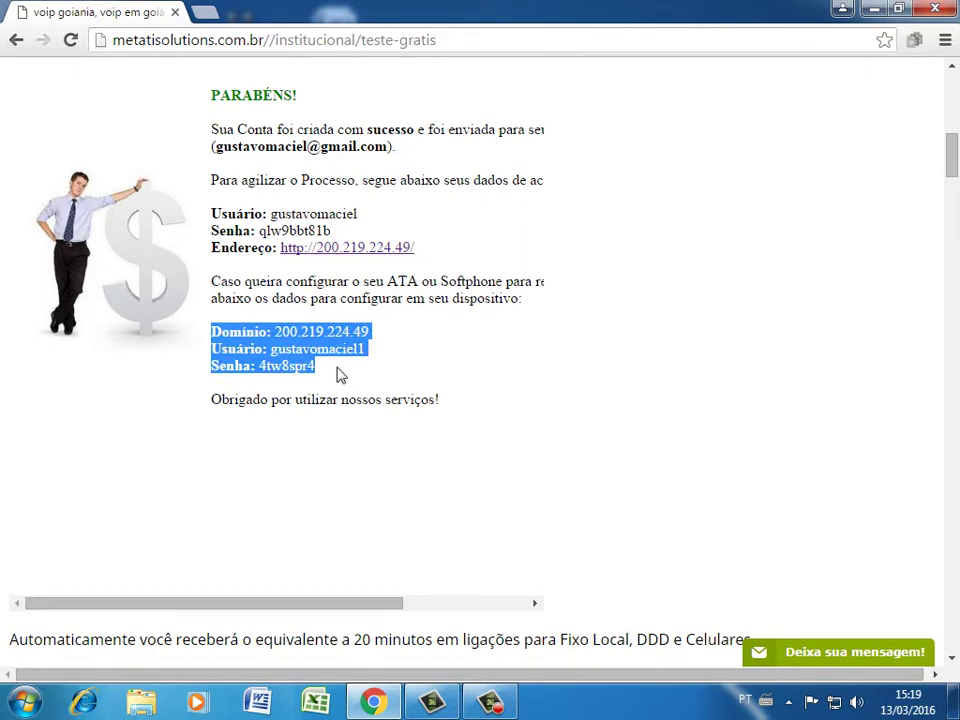
left_click(309, 362)
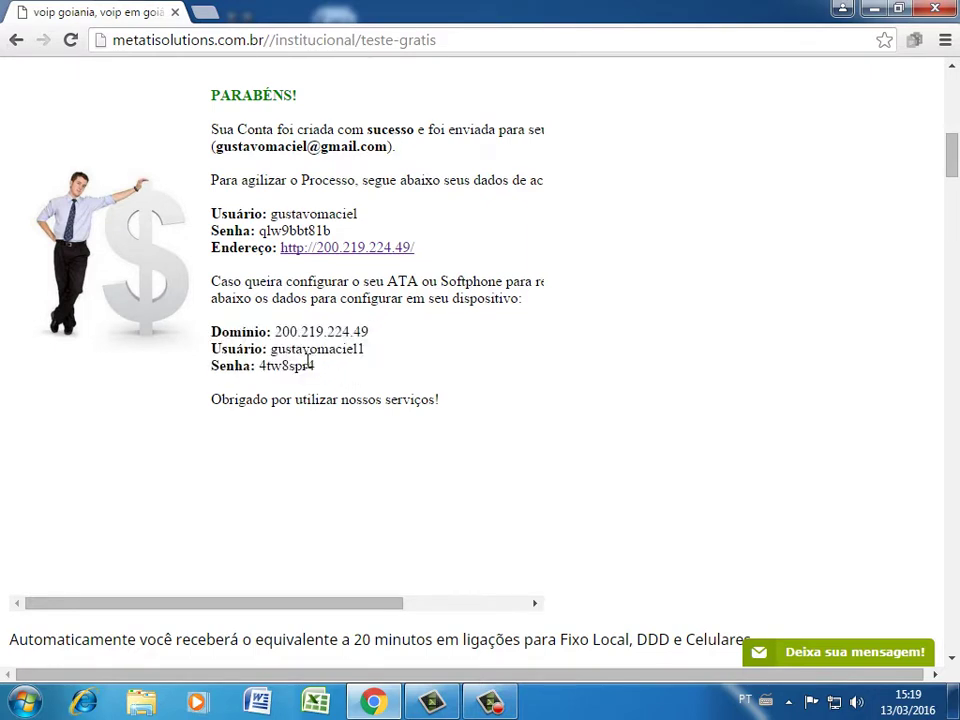
left_click_drag(273, 348, 316, 350)
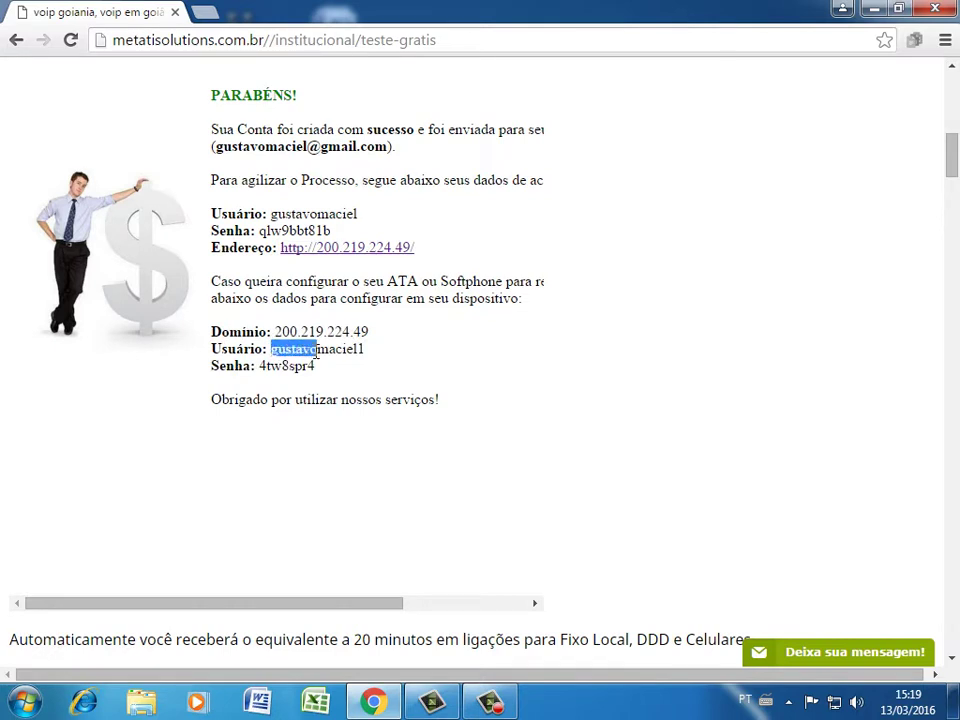
left_click(332, 372)
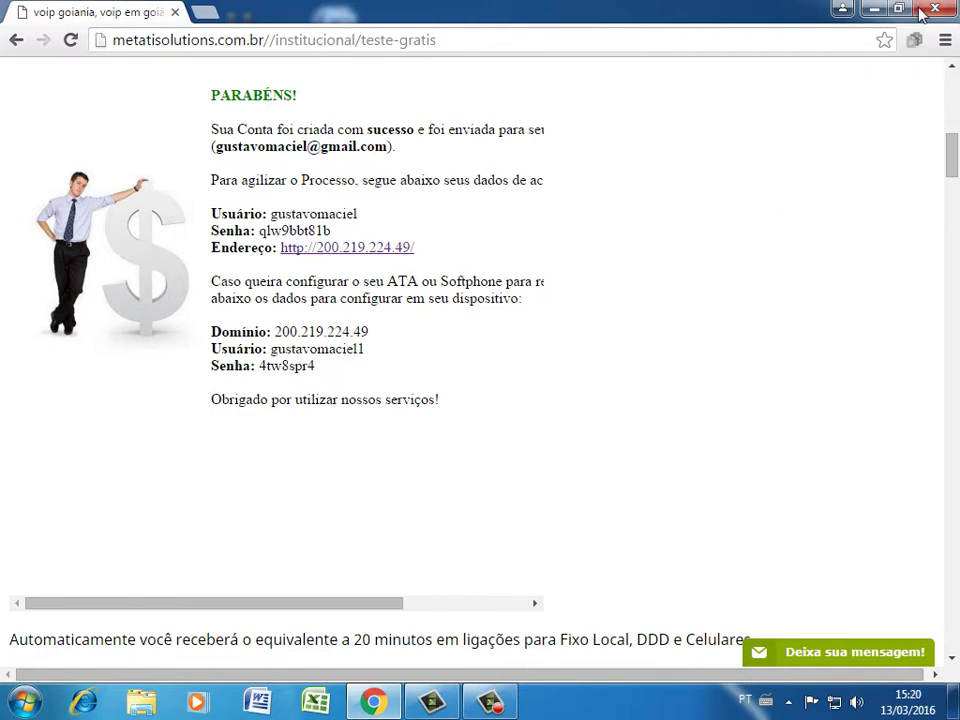
Review the confirmation page, then minimize Chrome to the desktop
left_click_drag(952, 108, 954, 136)
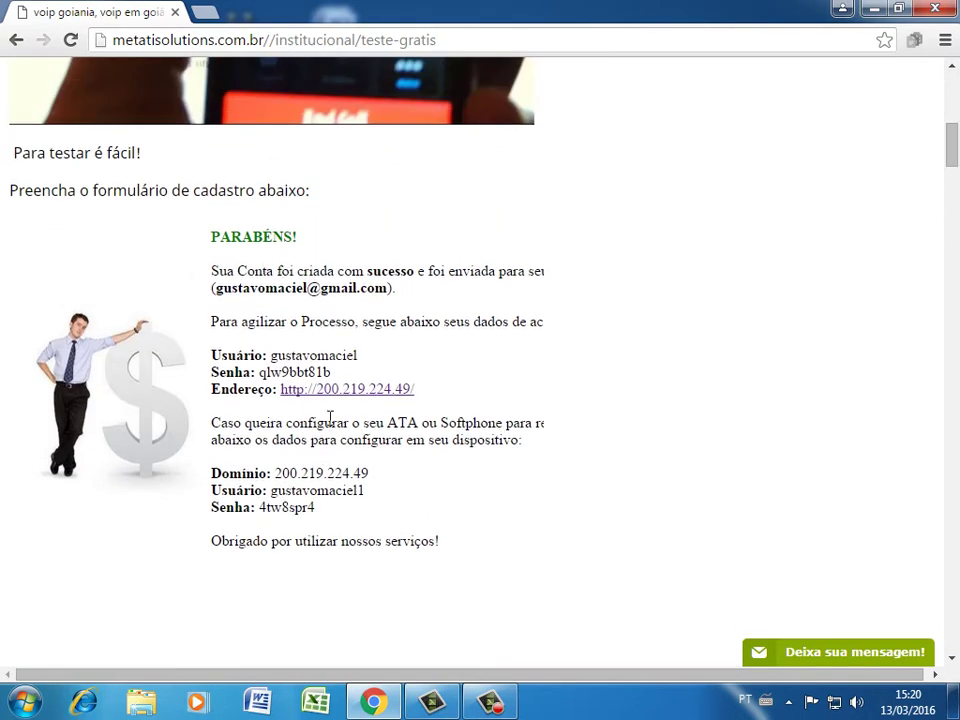
scroll(469, 443, "down", 3)
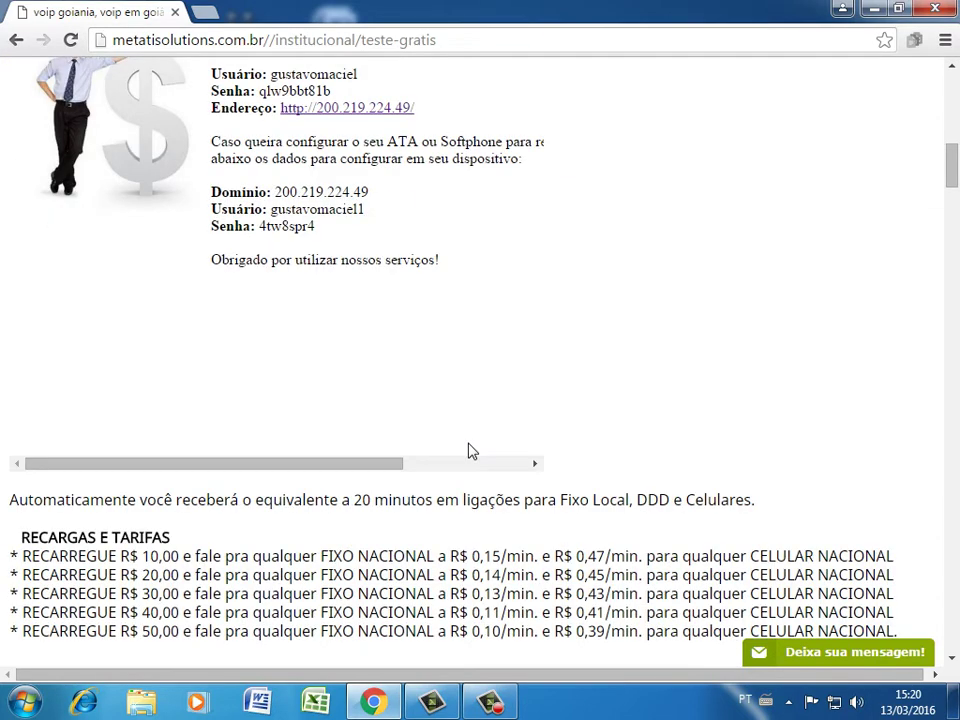
scroll(472, 451, "down", 1)
scroll(469, 435, "up", 3)
scroll(463, 366, "up", 3)
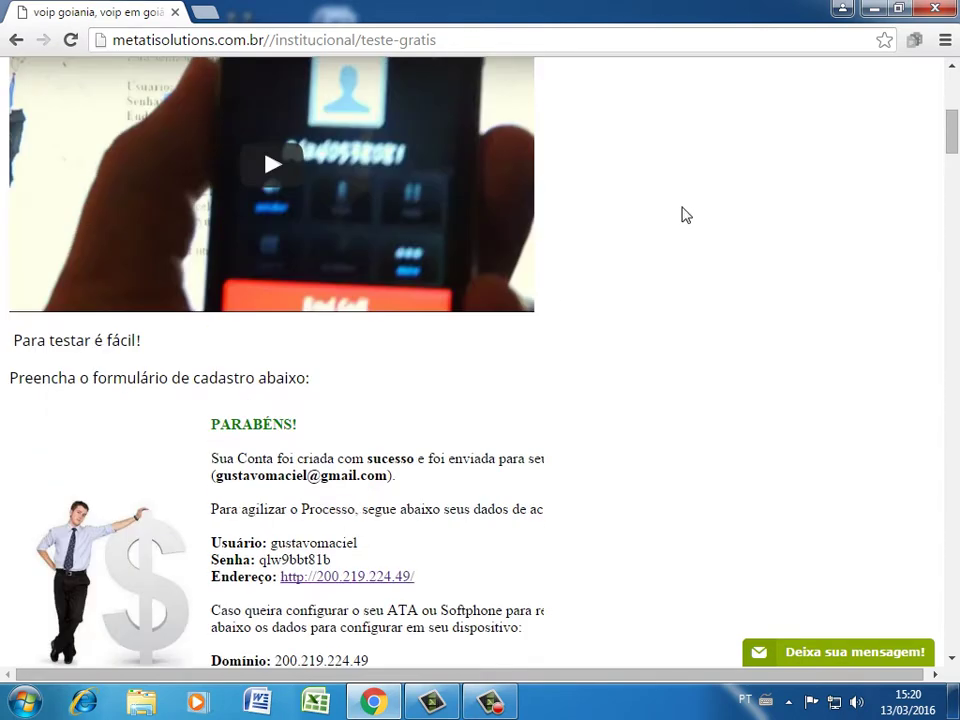
left_click(886, 7)
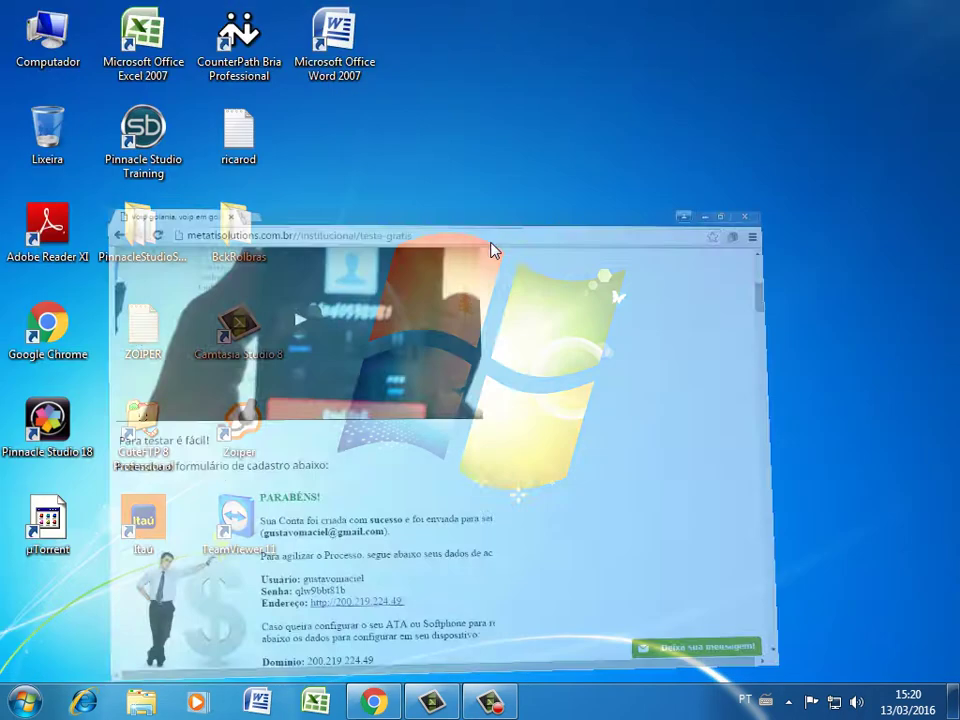
Open Programas e Recursos from the Control Panel and scroll to Zoiper at the list's end
left_click(489, 703)
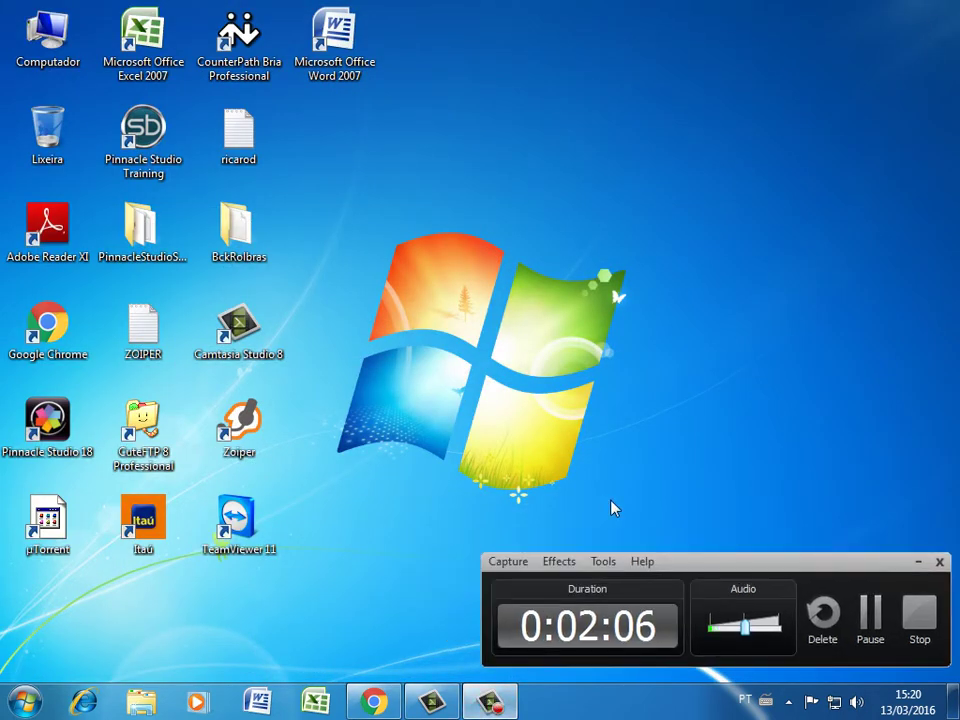
left_click(918, 566)
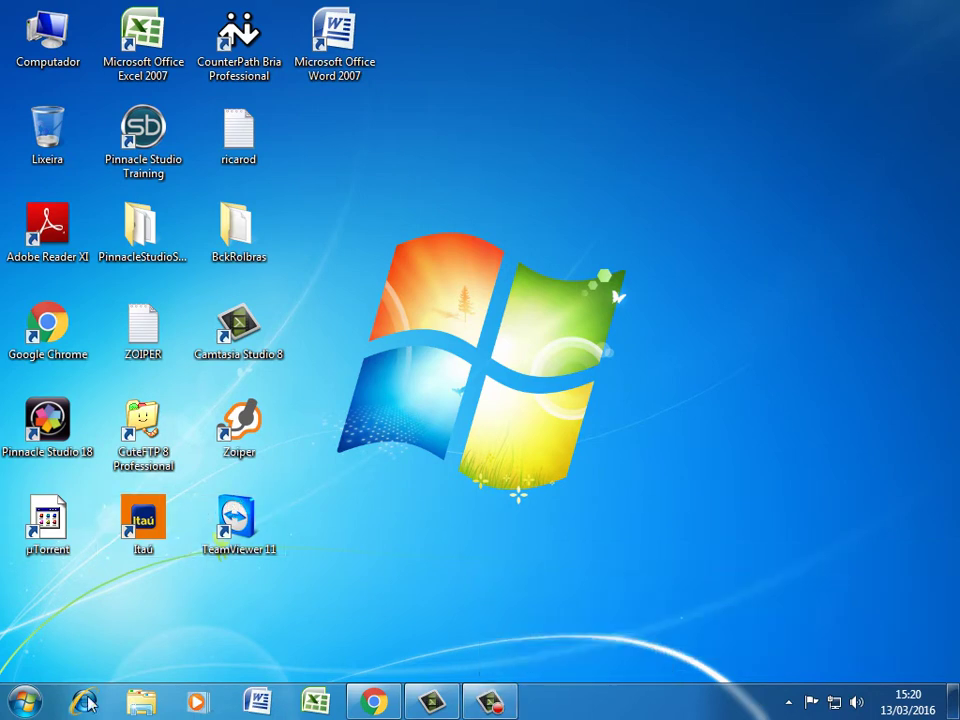
key("super")
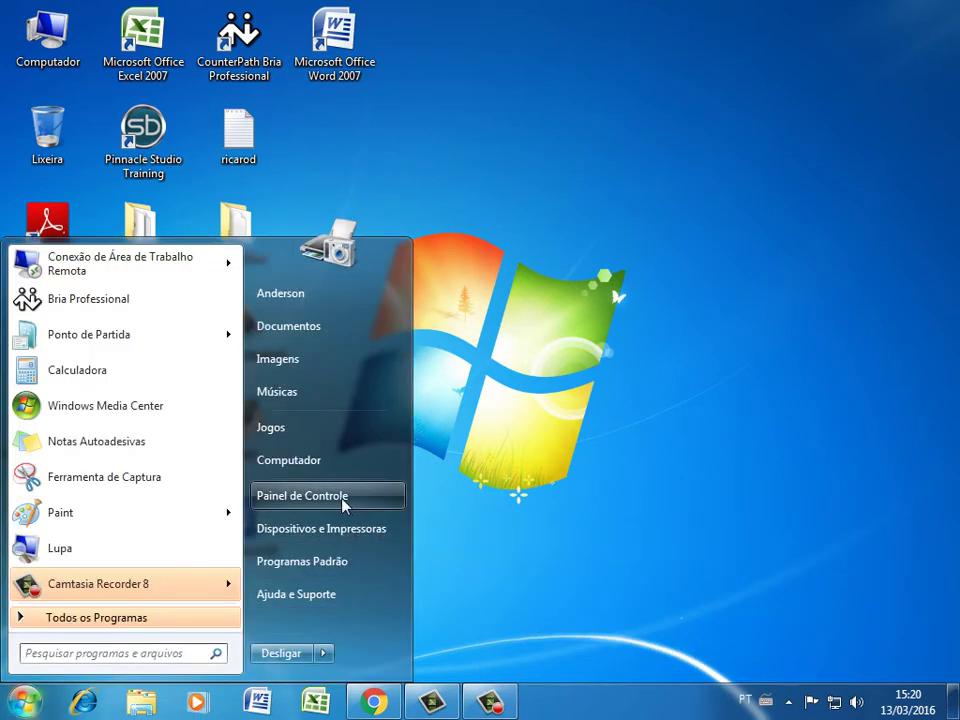
left_click(370, 498)
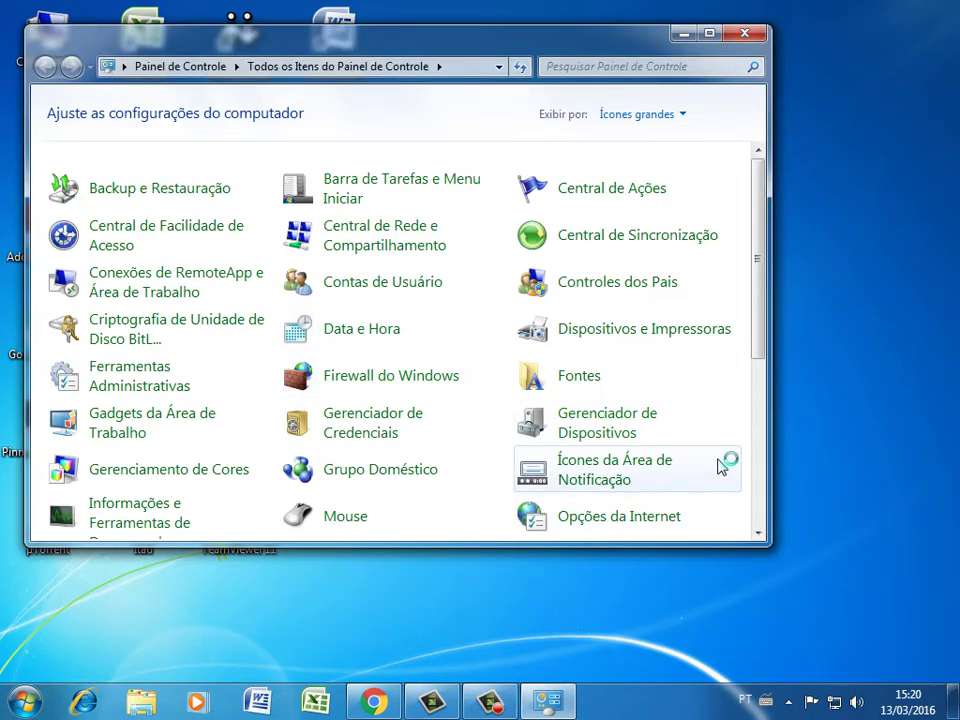
scroll(763, 418, "down", 5)
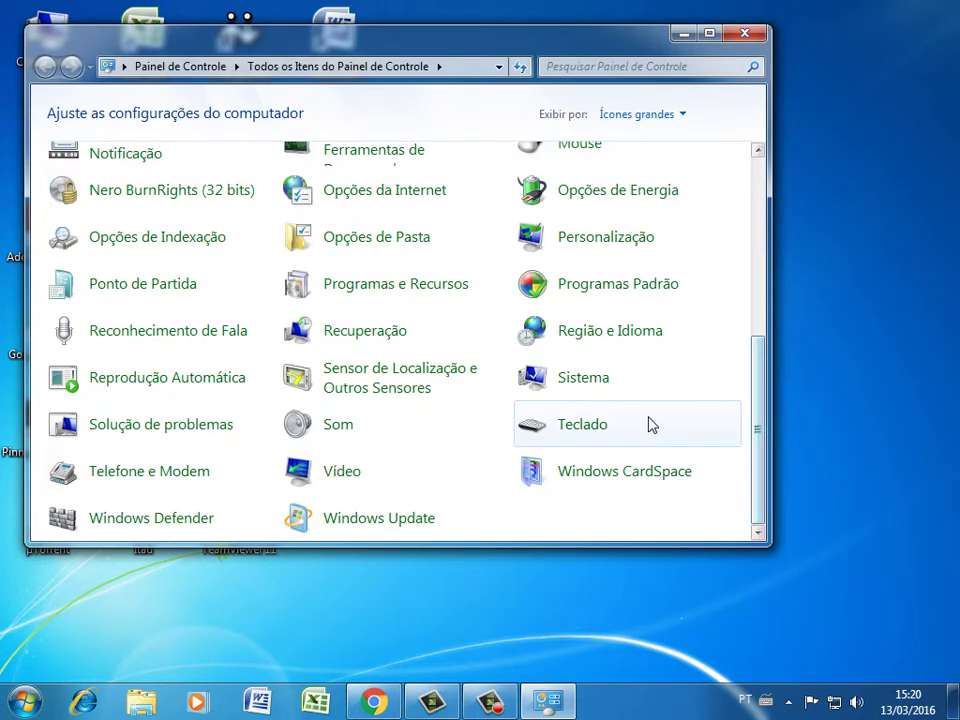
left_click(354, 296)
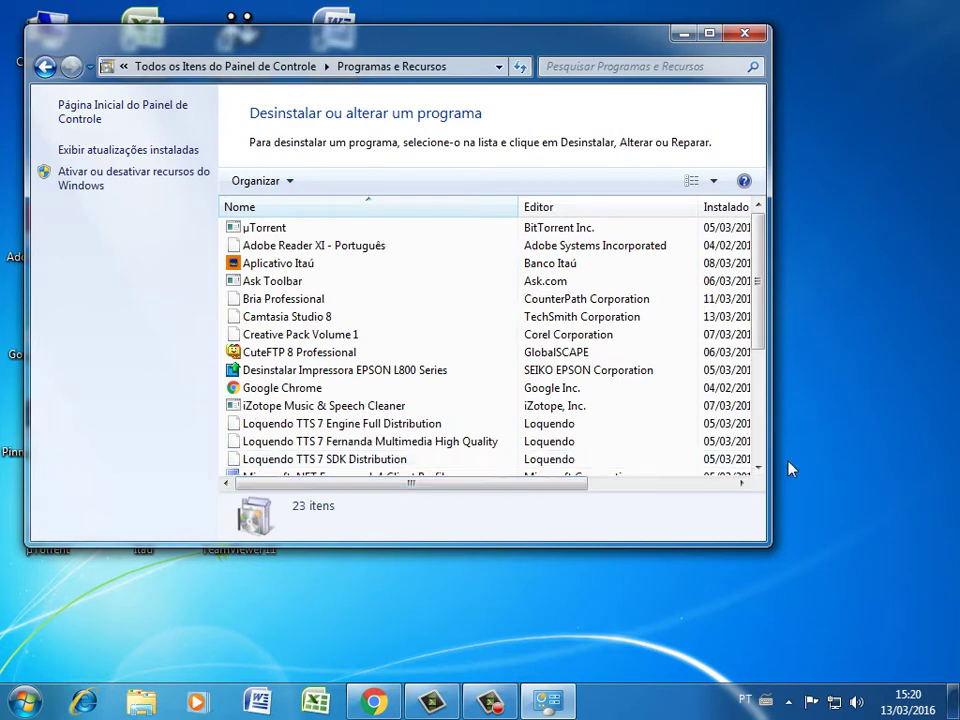
scroll(758, 458, "down", 5)
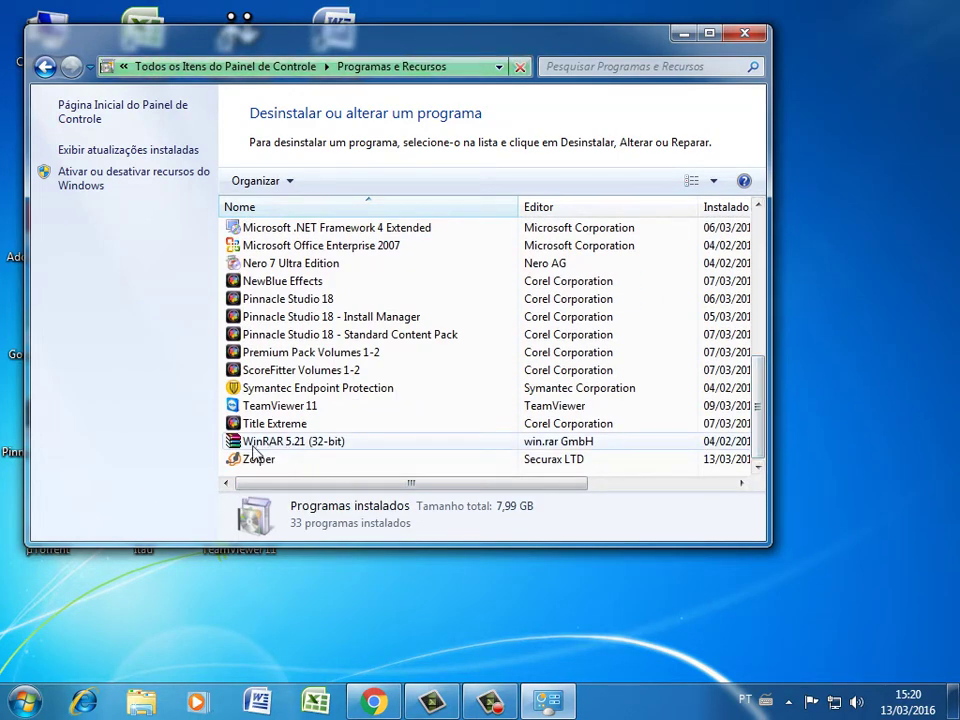
Uninstall Zoiper with Desinstalar/Alterar, confirming Sim and stopping the running Zoiper until completion
left_click(257, 458)
left_click(366, 180)
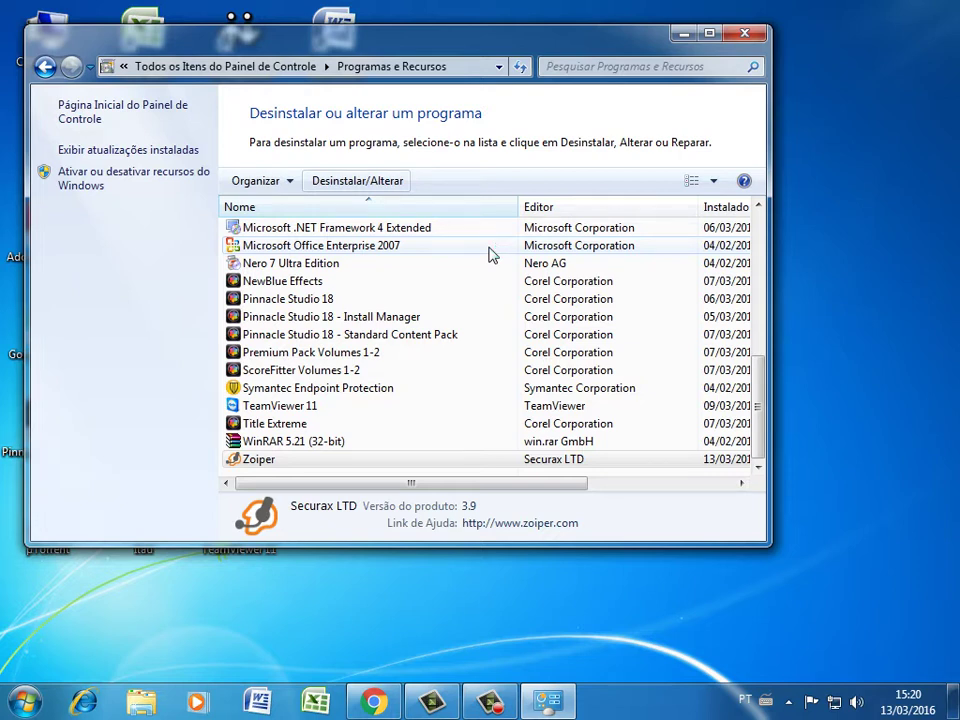
left_click(357, 180)
left_click(538, 425)
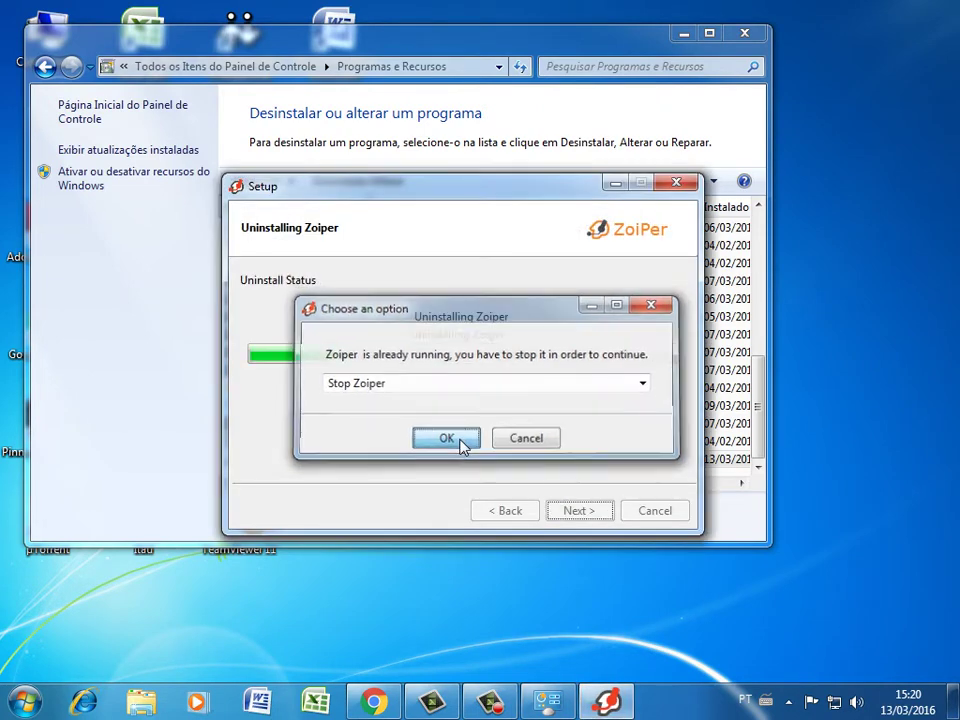
left_click(463, 444)
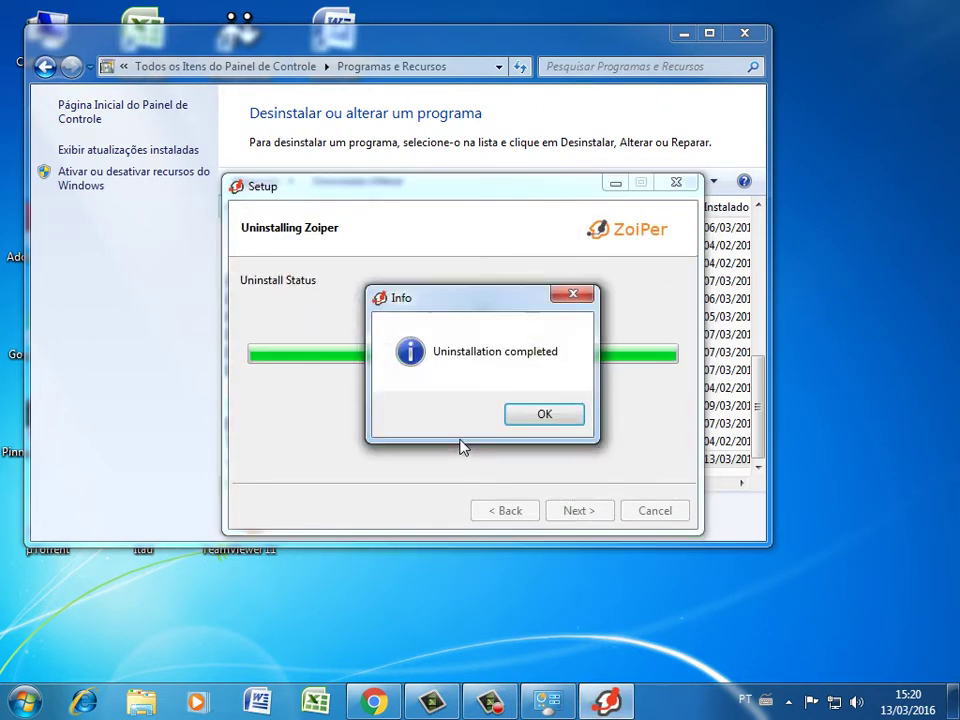
left_click(572, 420)
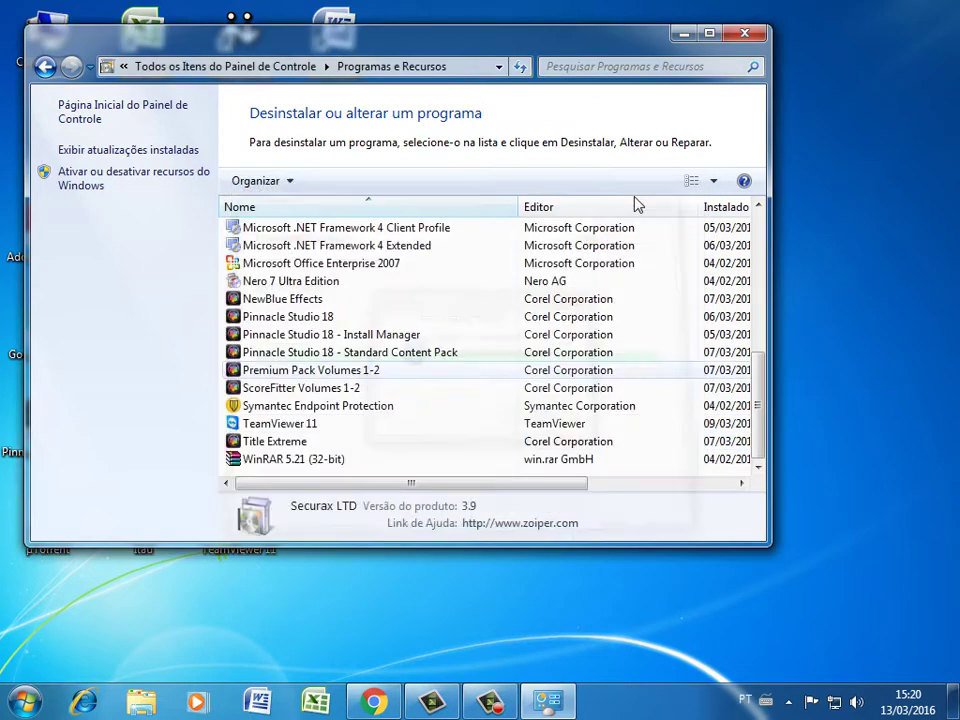
Close Control Panel, restore Chrome and open the Google Brasil homepage in a new tab
left_click(744, 33)
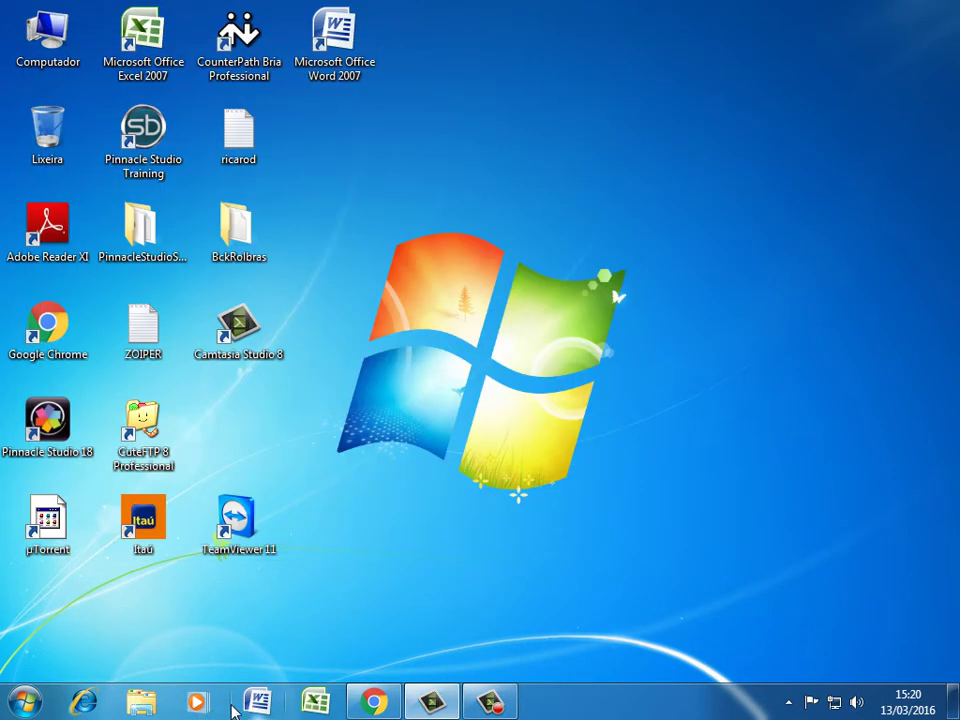
left_click(374, 701)
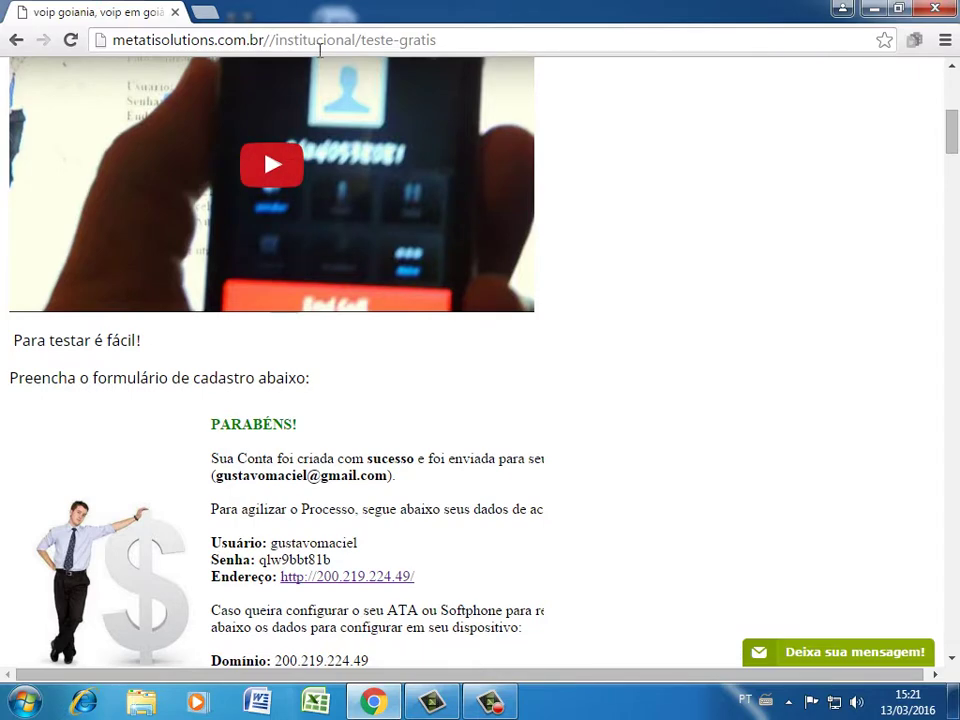
left_click(204, 12)
type("ww.google")
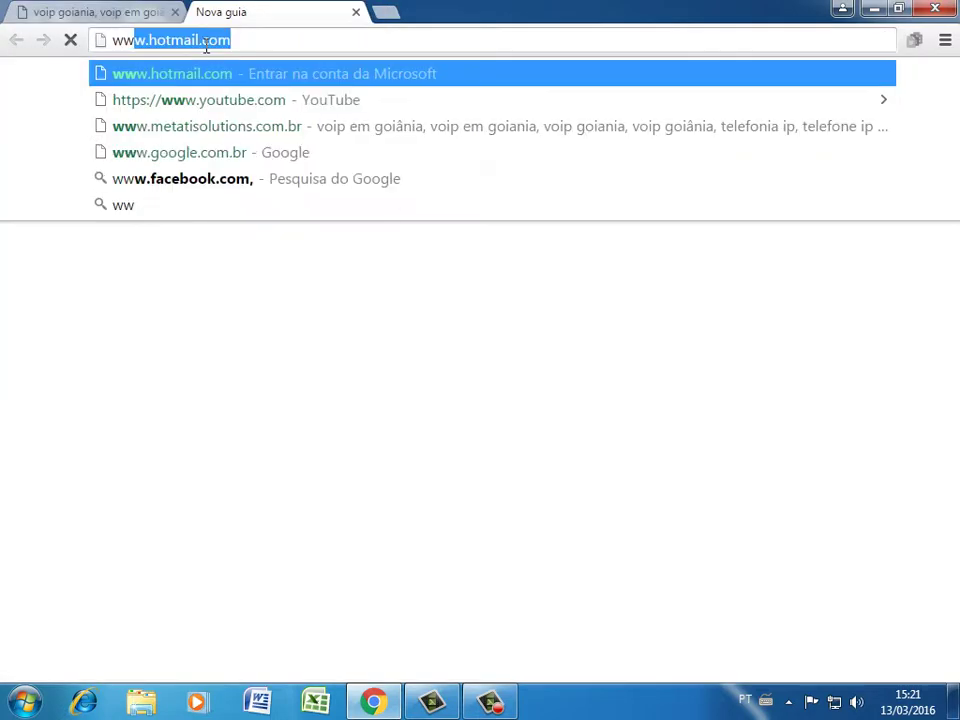
key("Down")
key("Down")
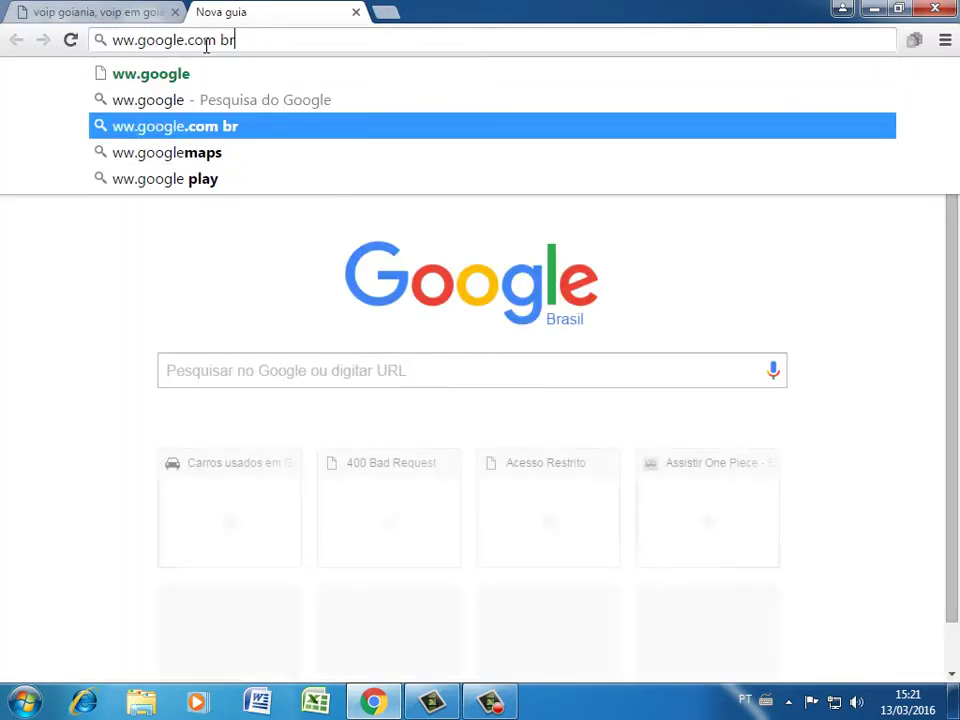
key("Return")
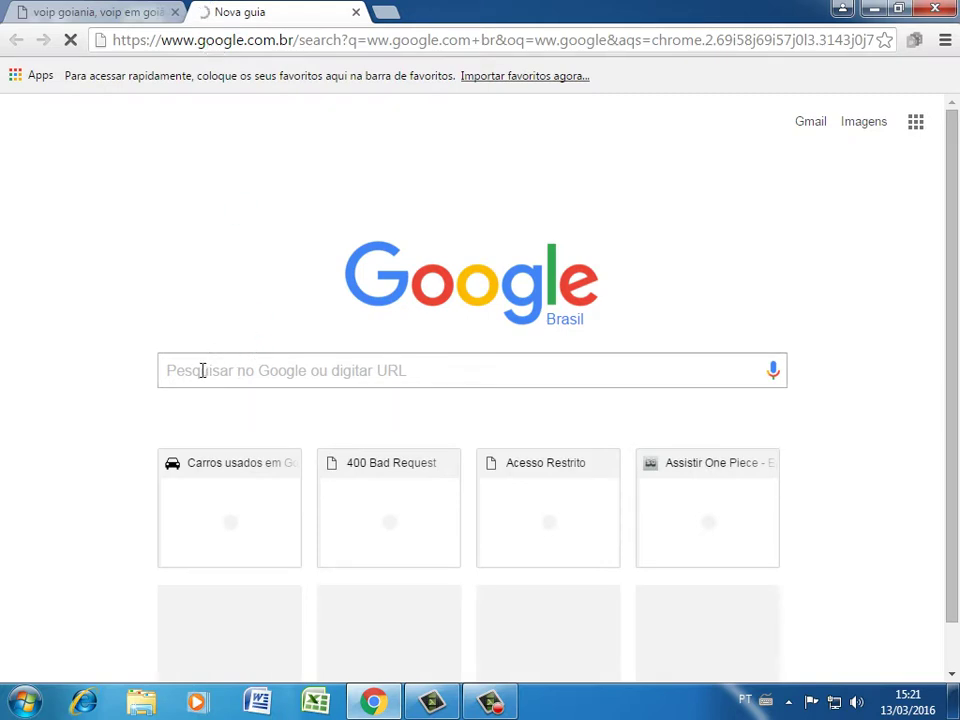
left_click(201, 371)
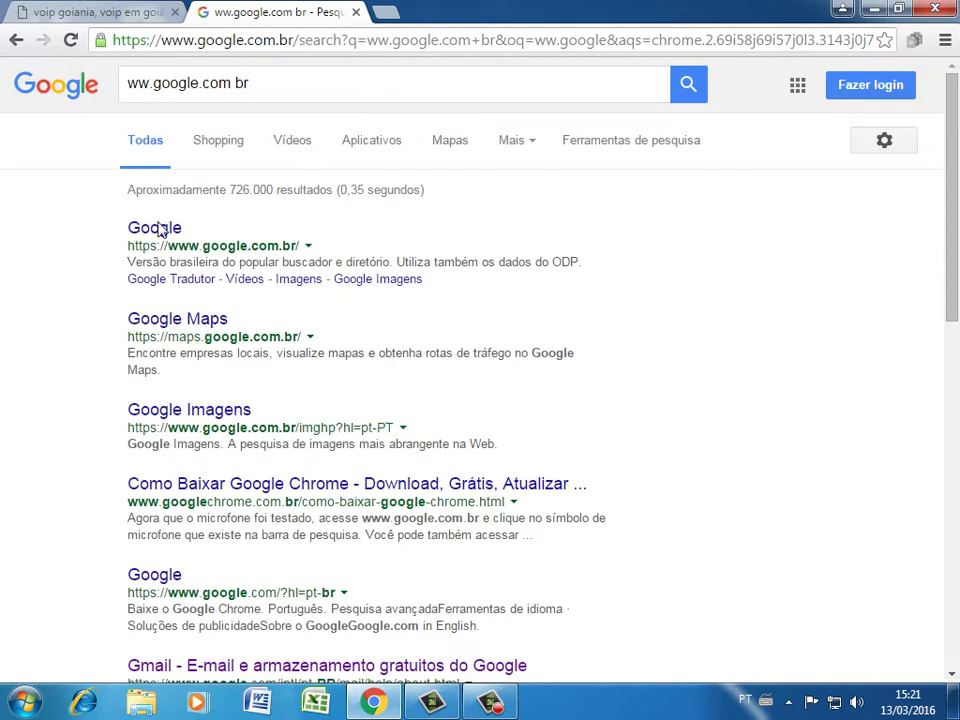
left_click(155, 228)
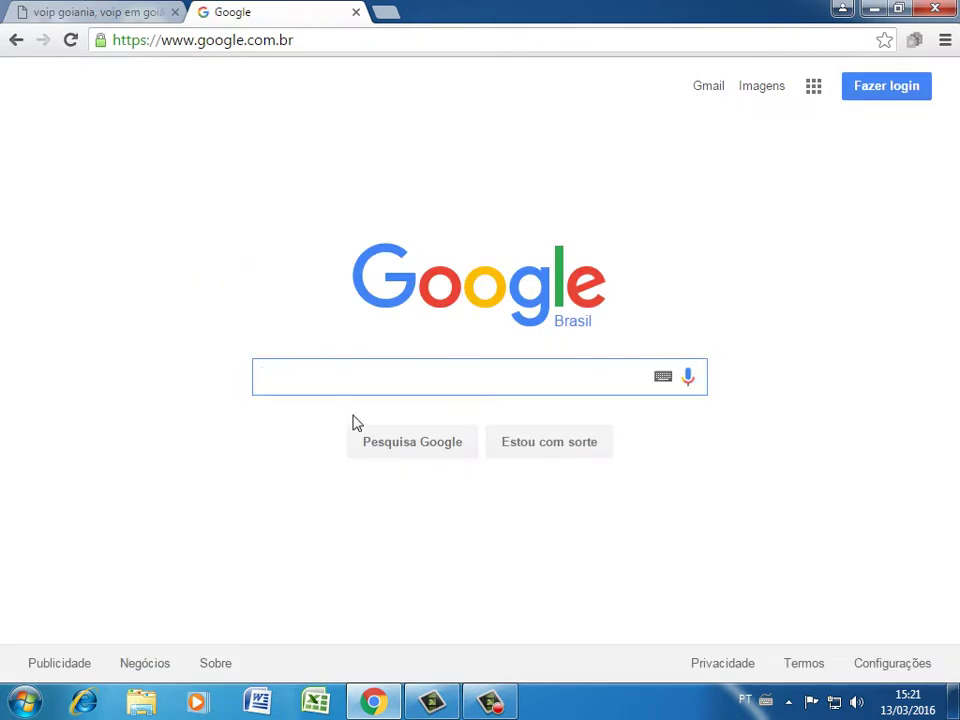
Search Google for 'zoiper windows' and open the Download Zoiper 3 result
type("zoiper windows")
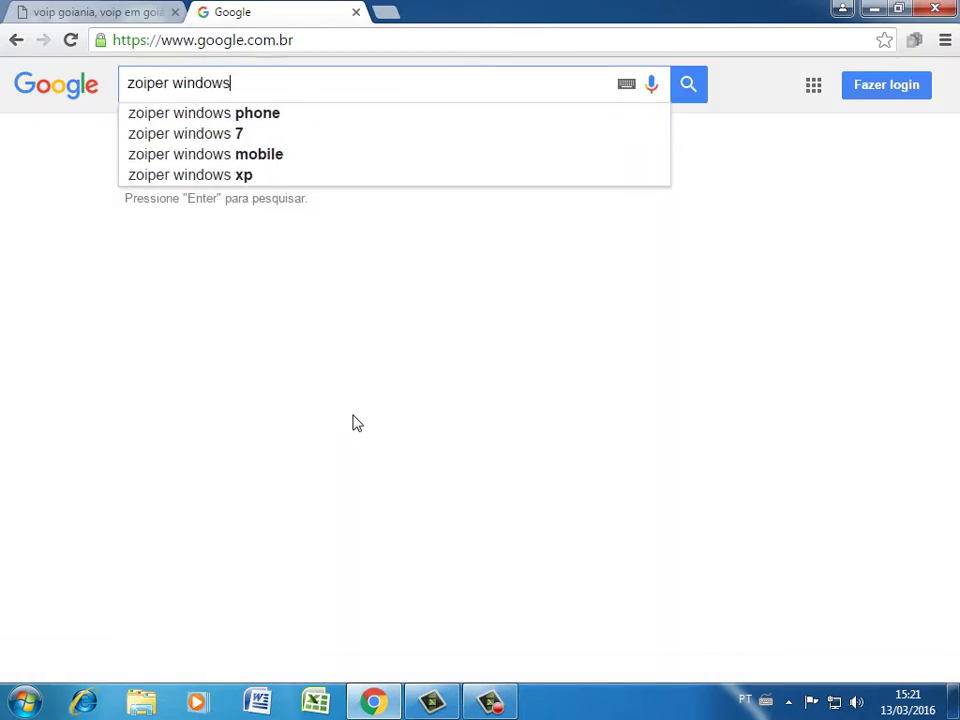
key("Return")
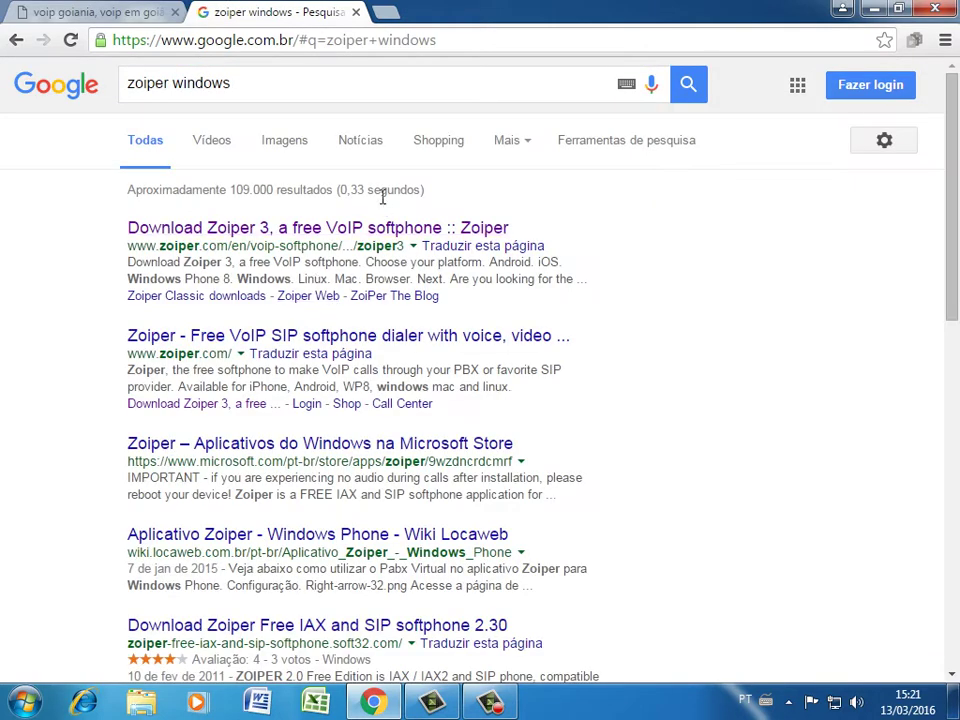
left_click(350, 228)
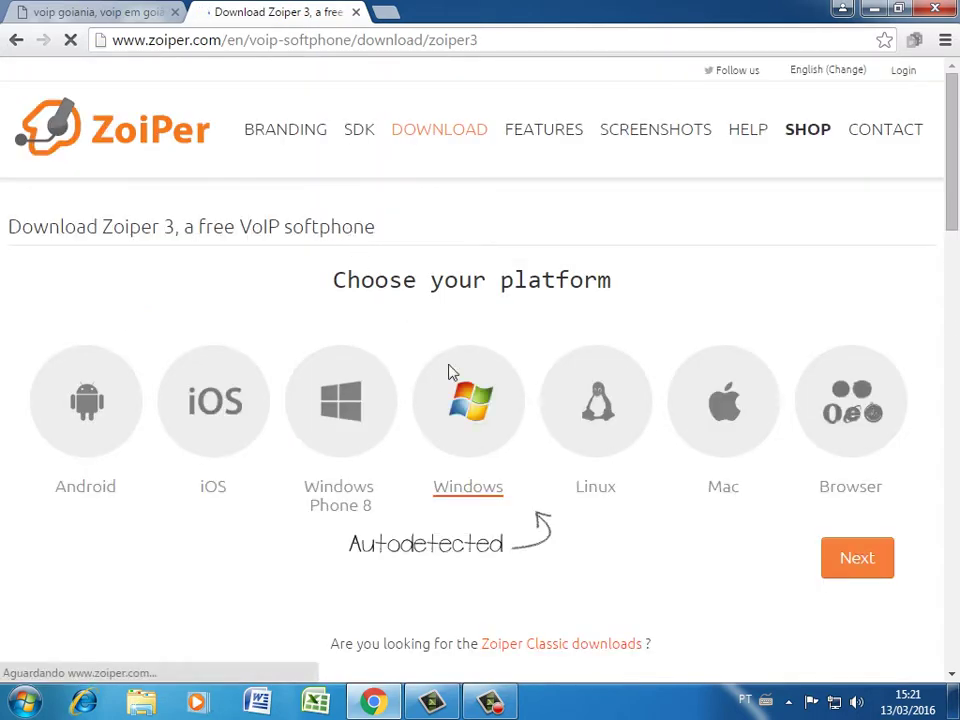
Download the free Community Zoiper 3.9 installer for Windows and go back to the voip goiania tab
left_click(854, 561)
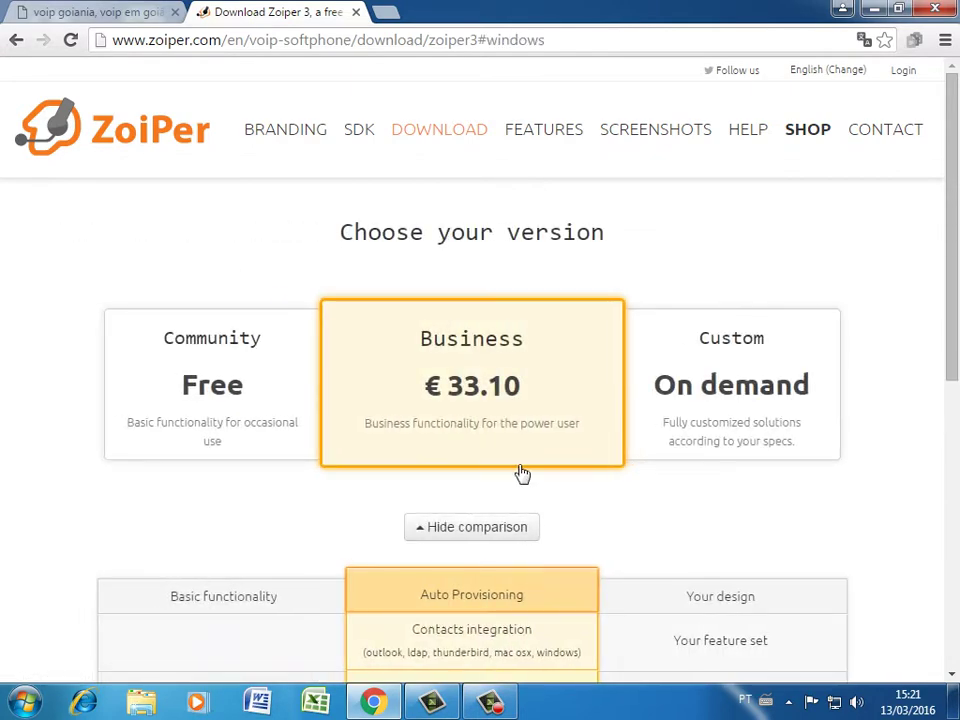
scroll(205, 342, "down", 1)
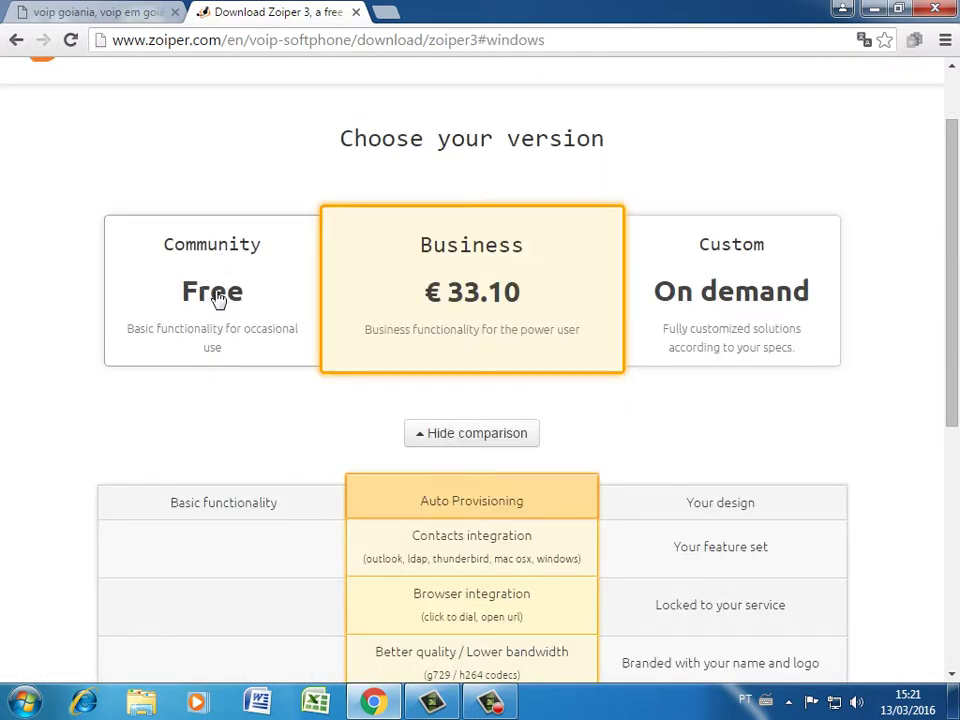
left_click(218, 300)
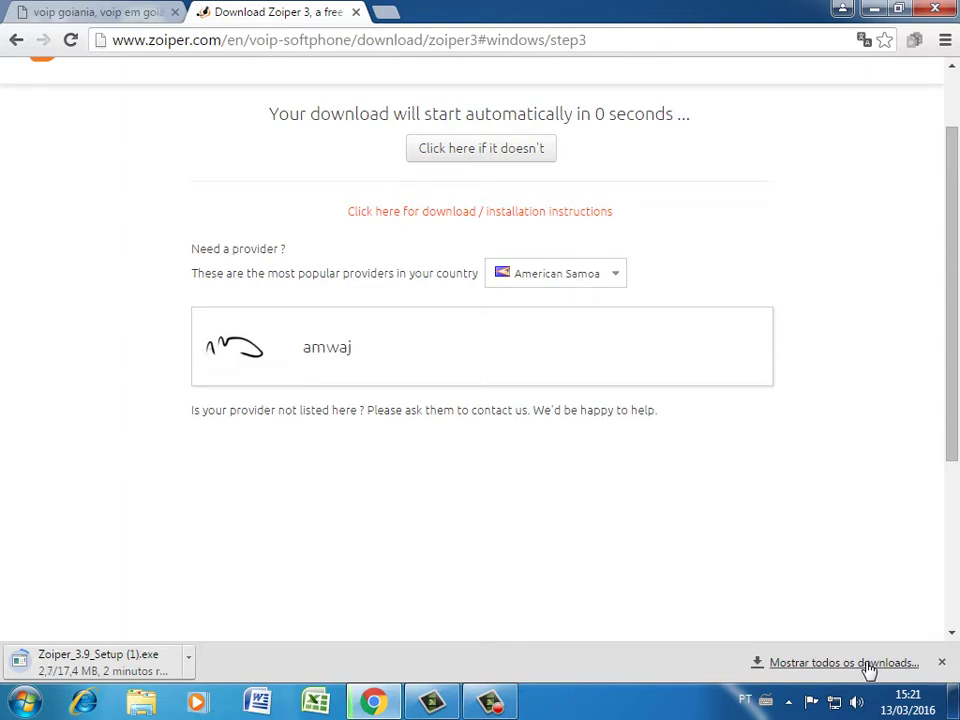
left_click(122, 11)
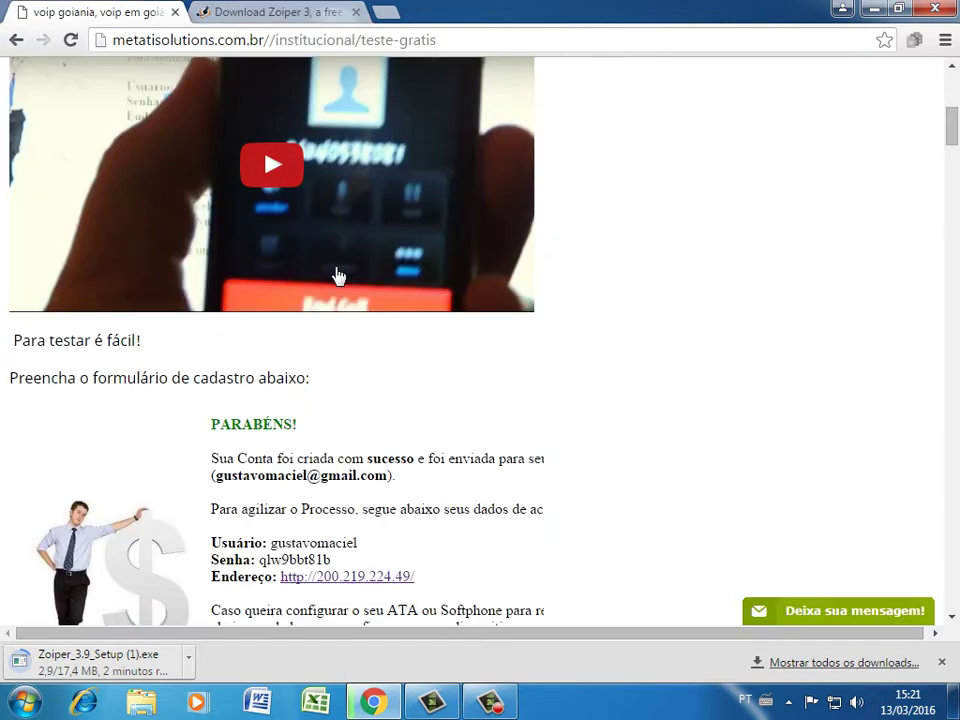
Open the account's panel address link, check the download, and return to the credentials page
scroll(311, 313, "down", 2)
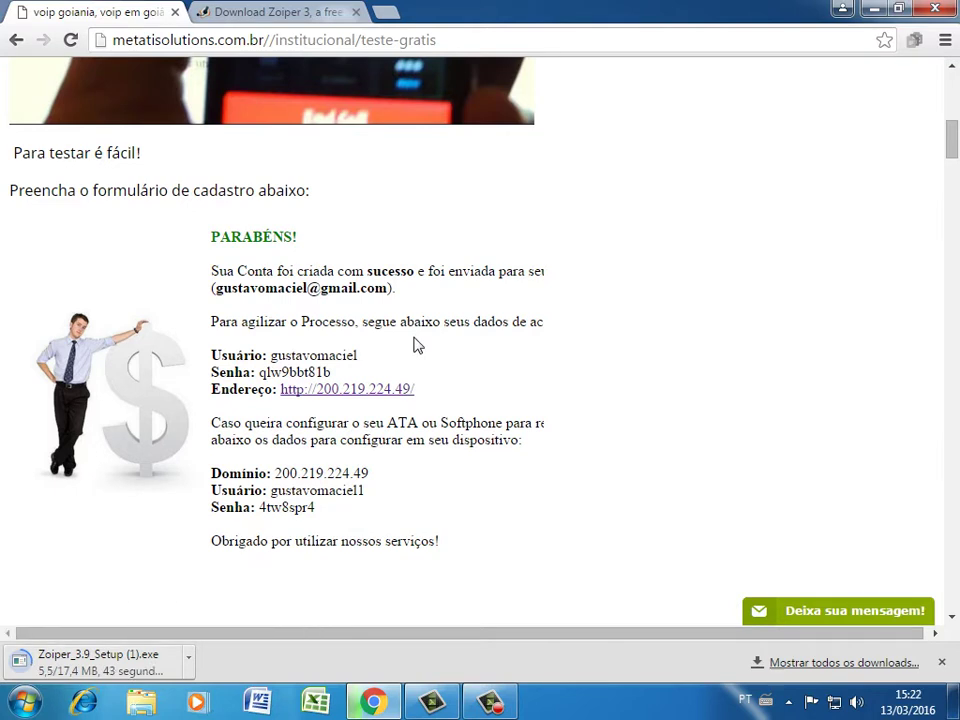
left_click(363, 392)
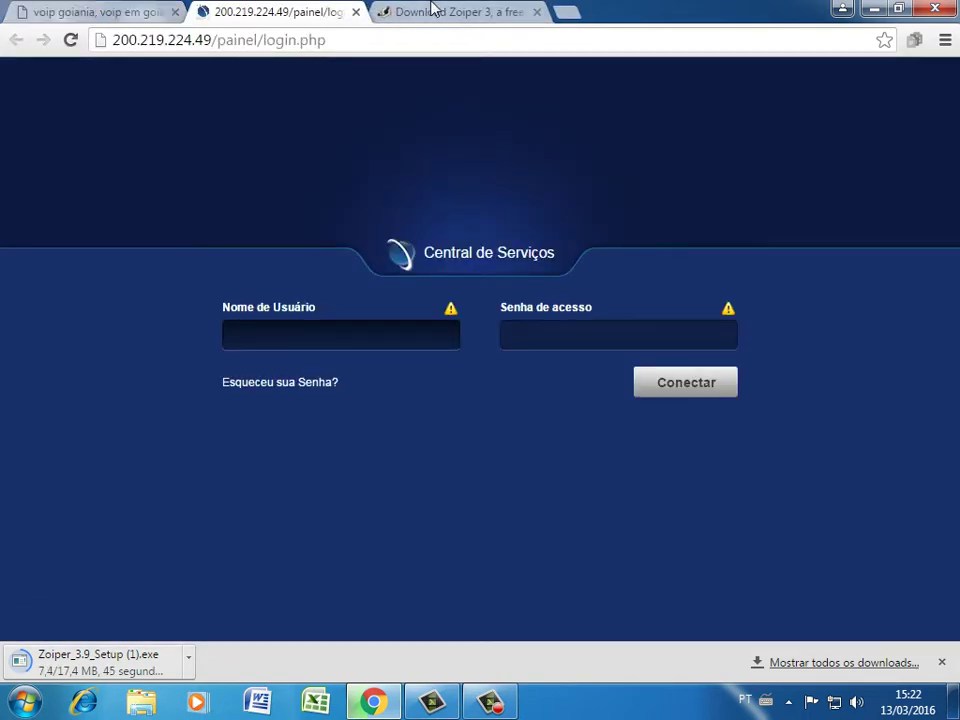
left_click(430, 12)
left_click(255, 18)
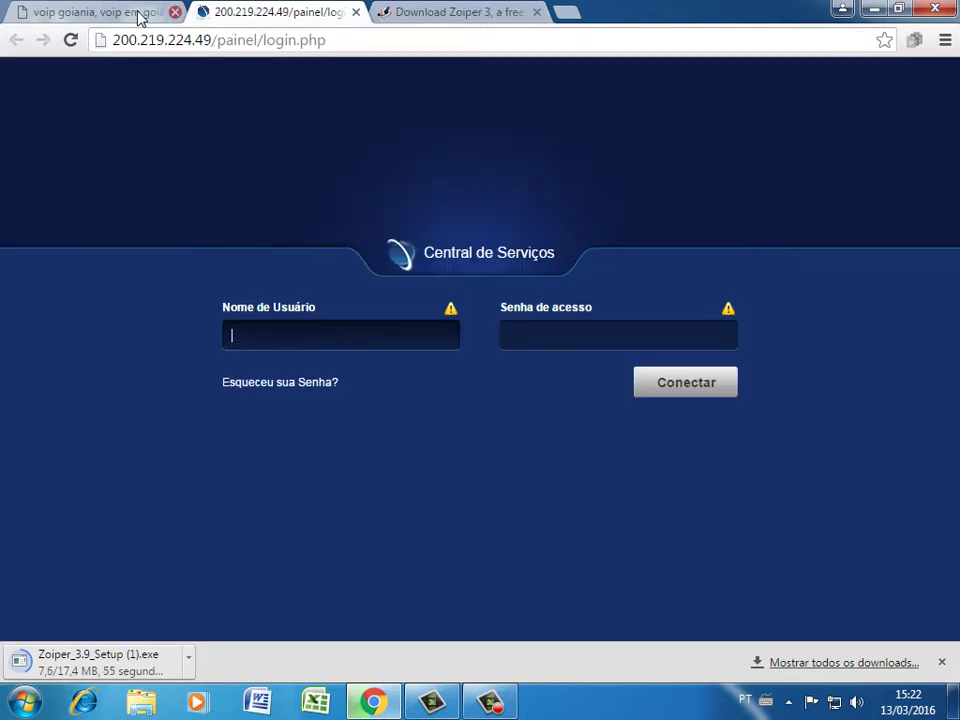
left_click(133, 12)
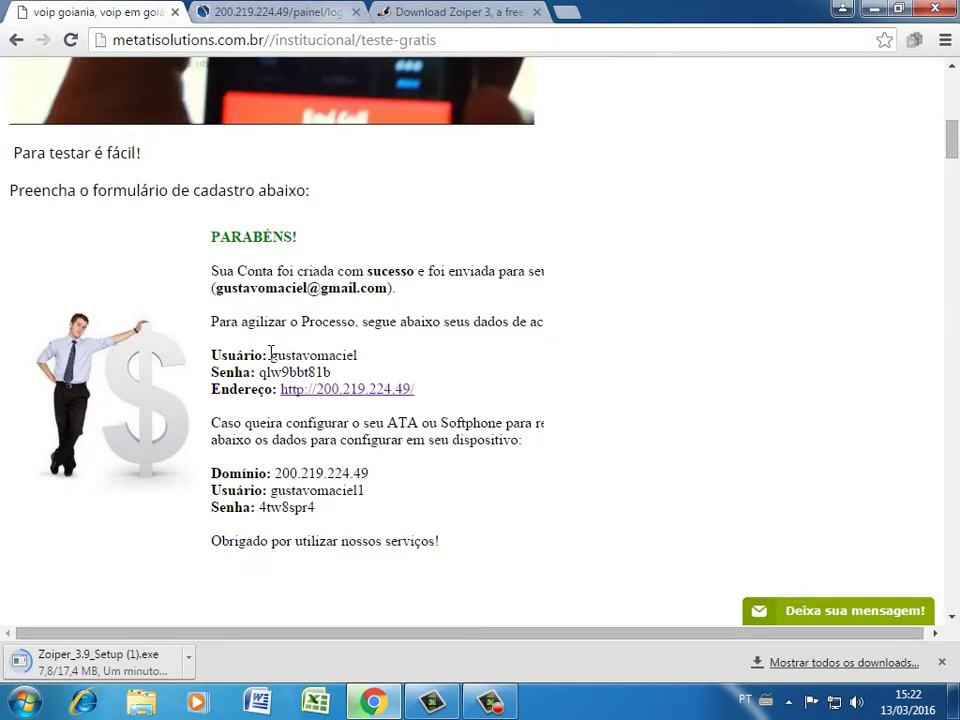
Copy the panel username and password into the login form and connect with Conectar
left_click_drag(270, 355, 374, 353)
key("ctrl+c")
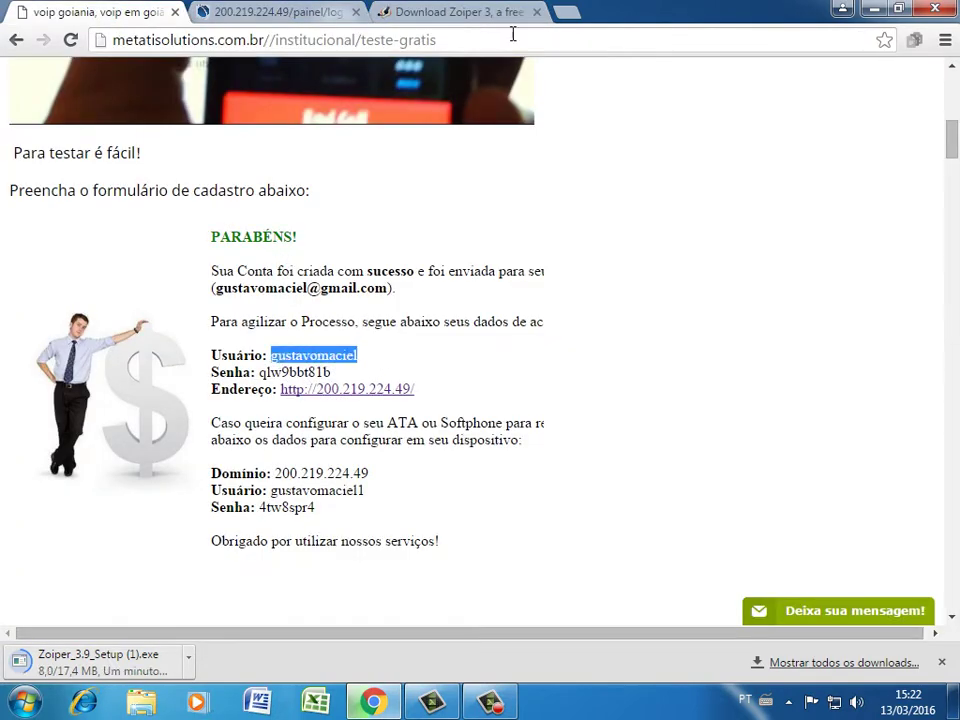
left_click(302, 14)
left_click(312, 341)
key("ctrl+v")
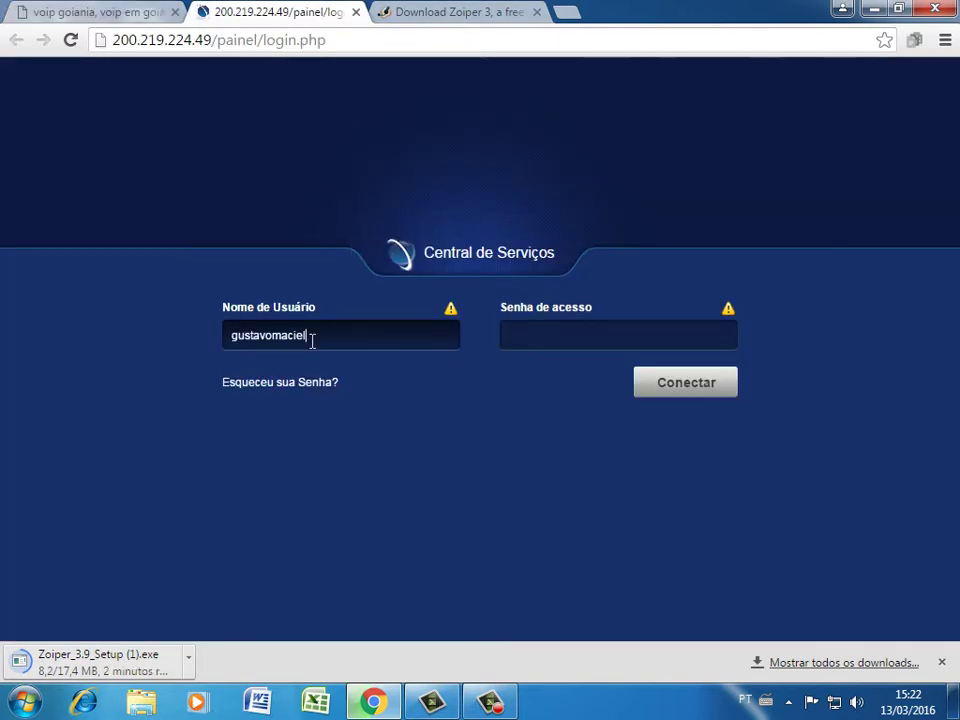
left_click(80, 11)
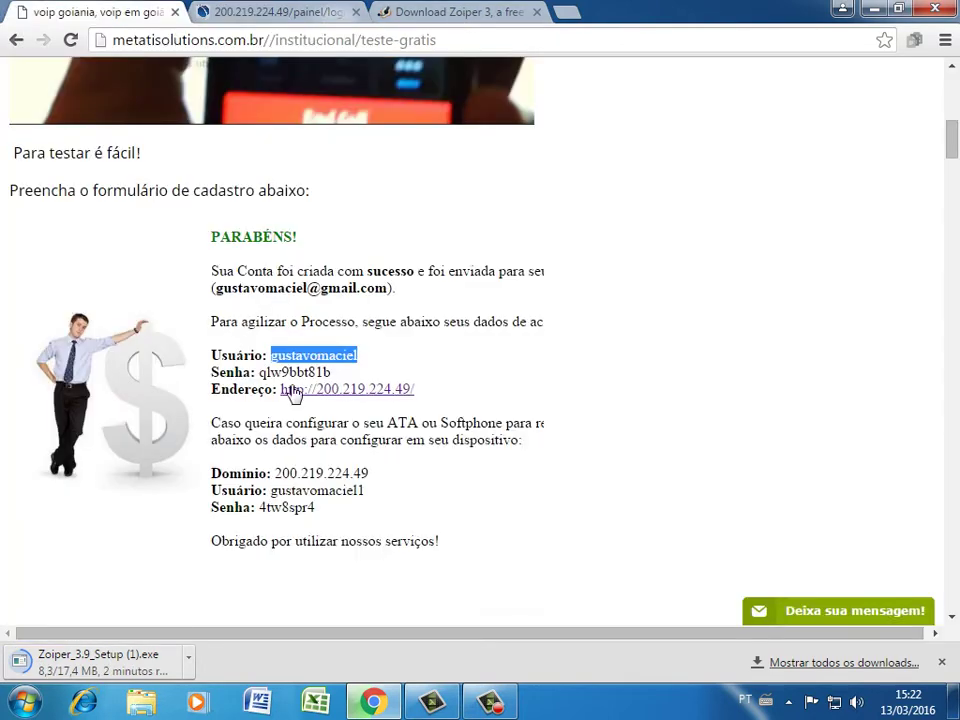
left_click_drag(258, 372, 380, 360)
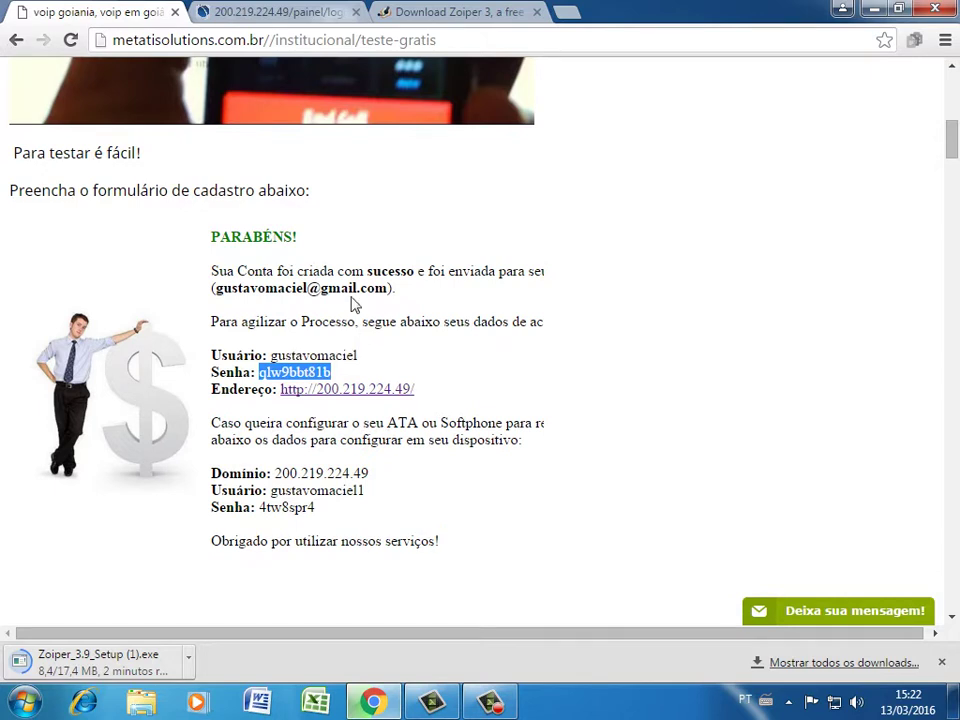
left_click(248, 9)
left_click(589, 331)
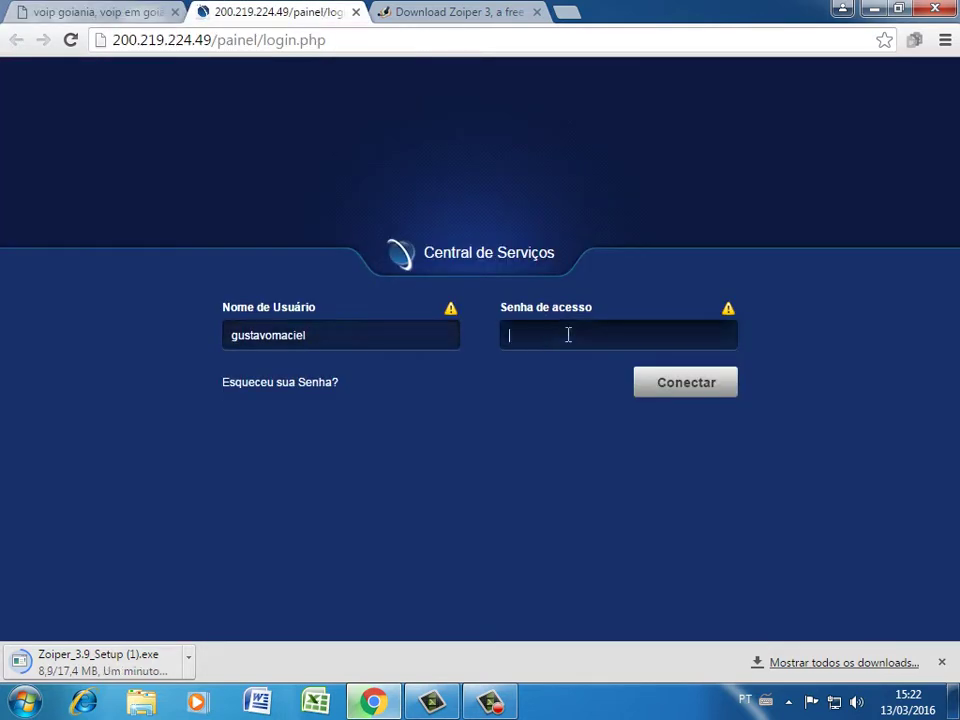
key("ctrl+v")
left_click(686, 384)
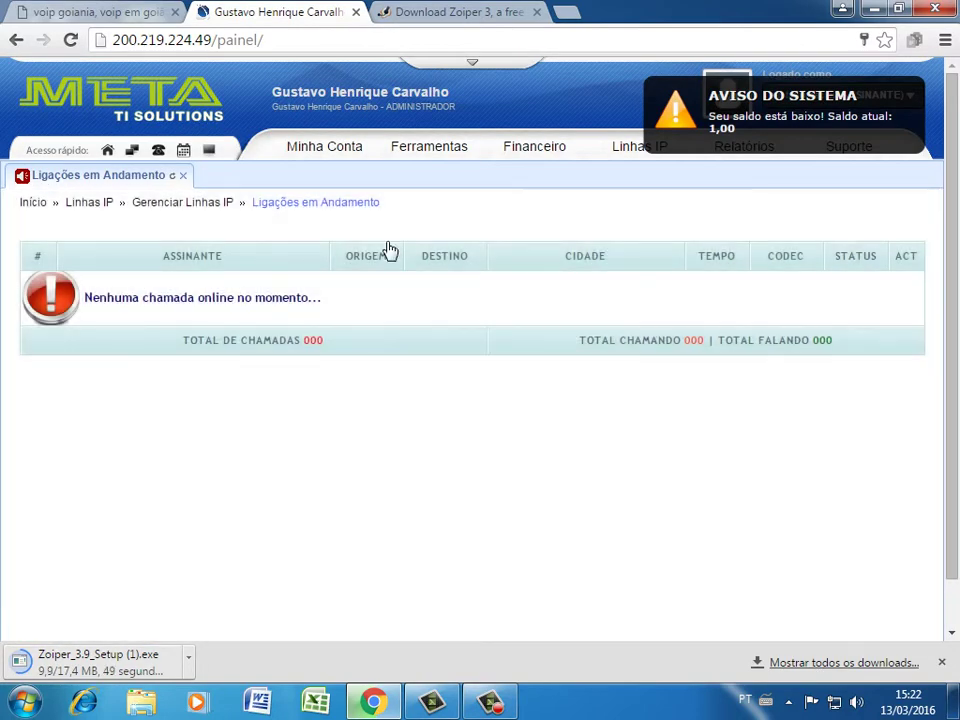
Open Relatórios > Extrato de Ligações with today's start date and answered-calls status
left_click(659, 96)
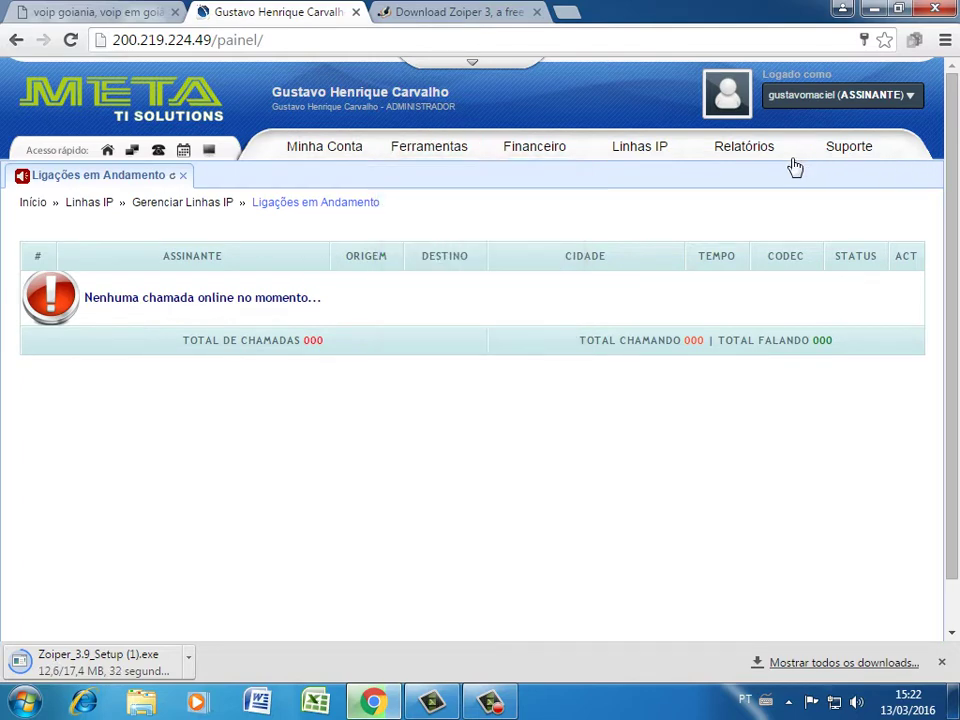
mouse_move(767, 161)
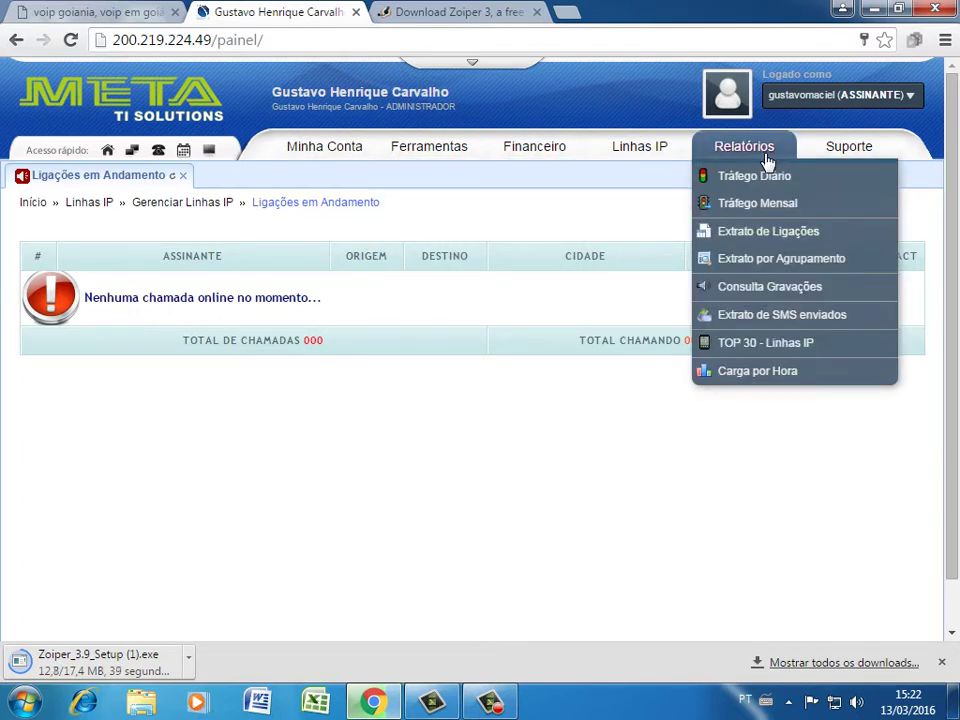
left_click(765, 233)
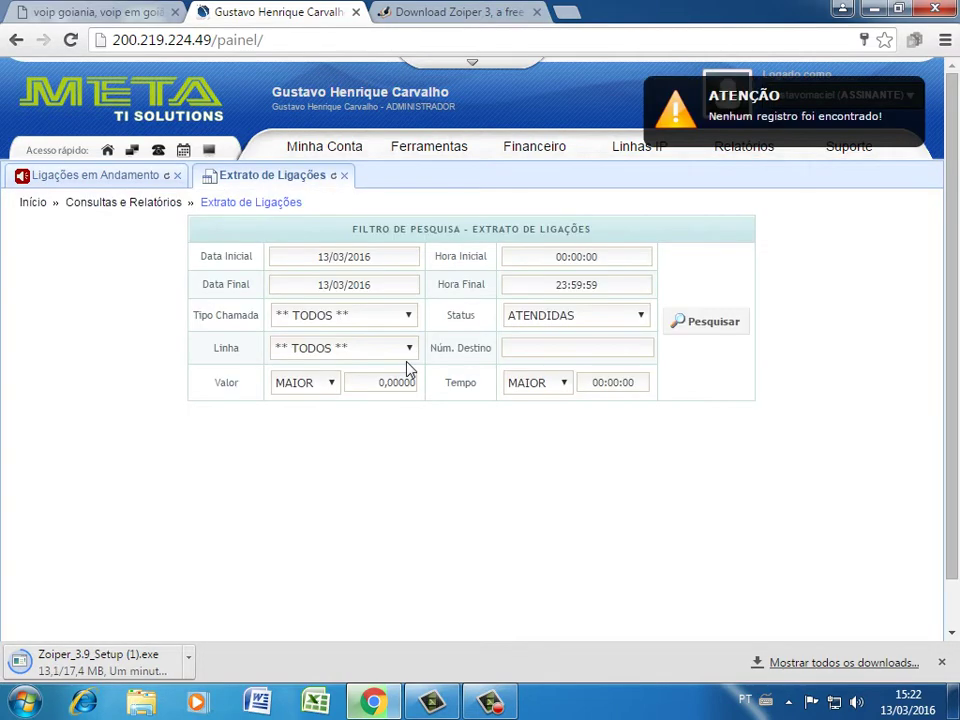
left_click(345, 258)
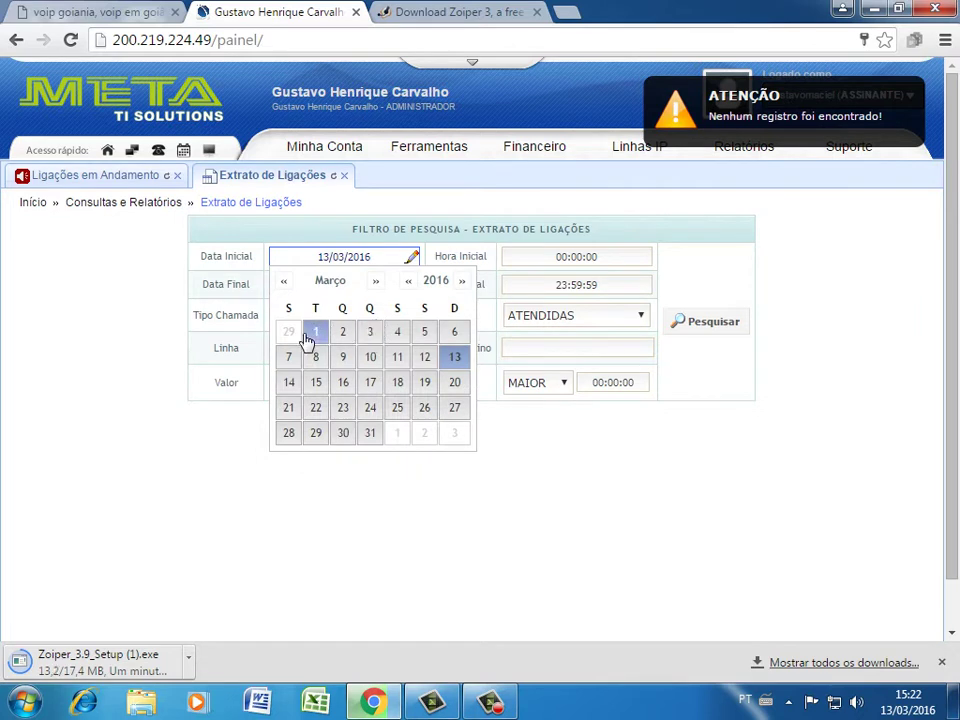
left_click(452, 360)
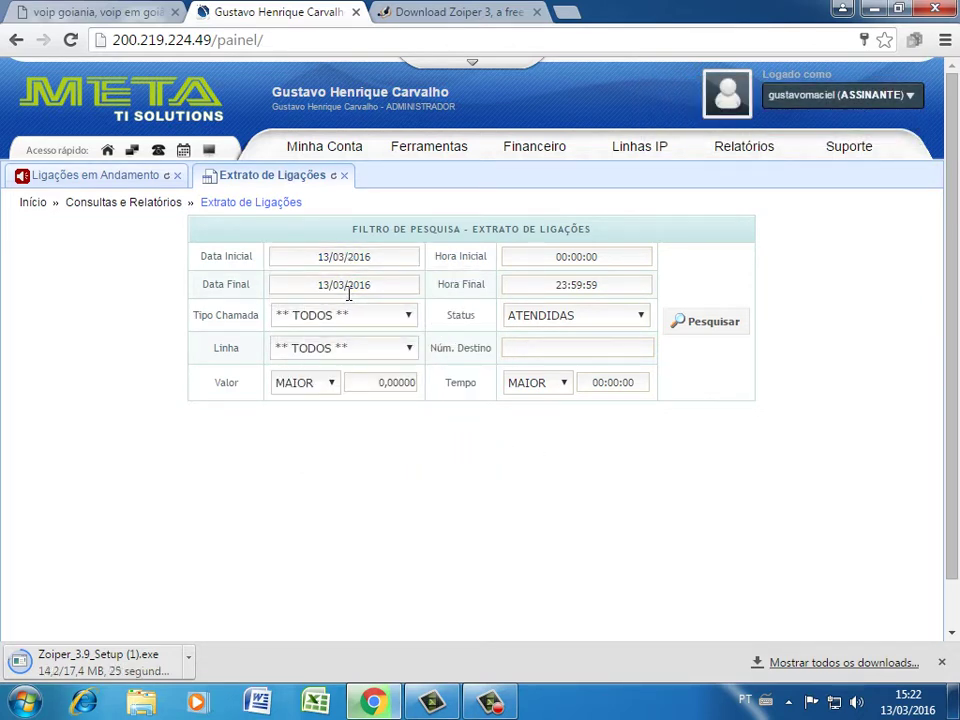
left_click(564, 318)
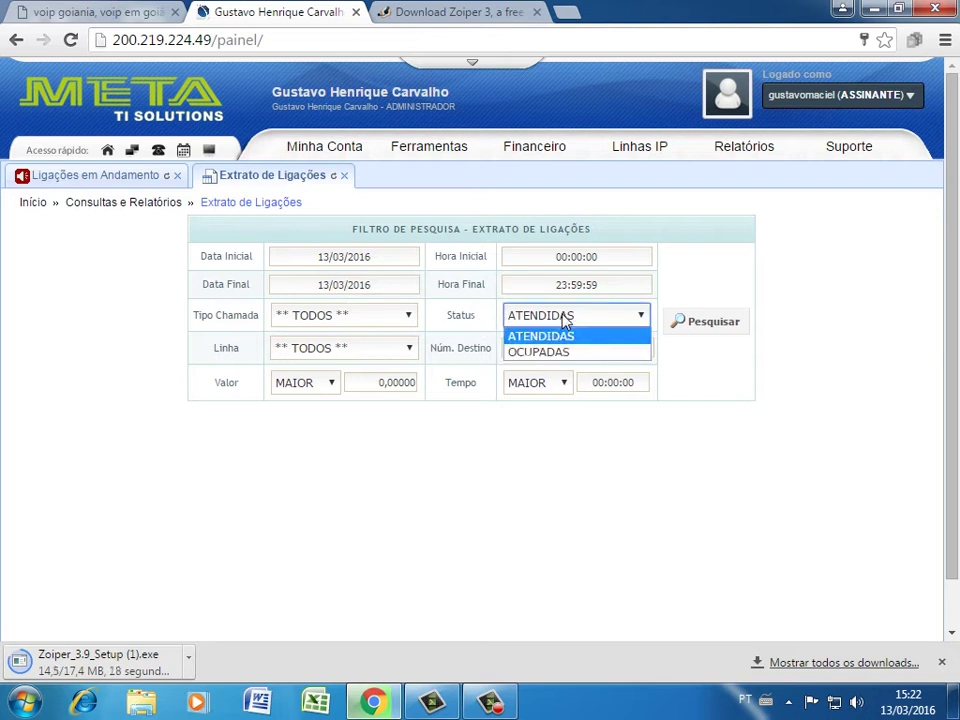
left_click(592, 332)
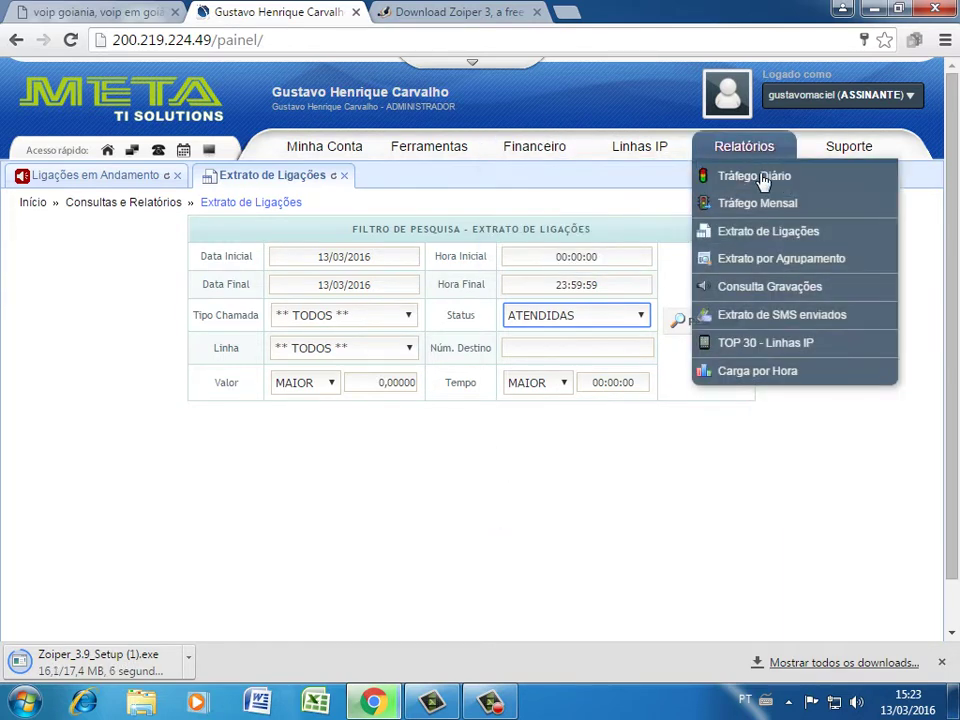
Open Relatórios > Consulta Gravações and dismiss its no-records alert
left_click(770, 286)
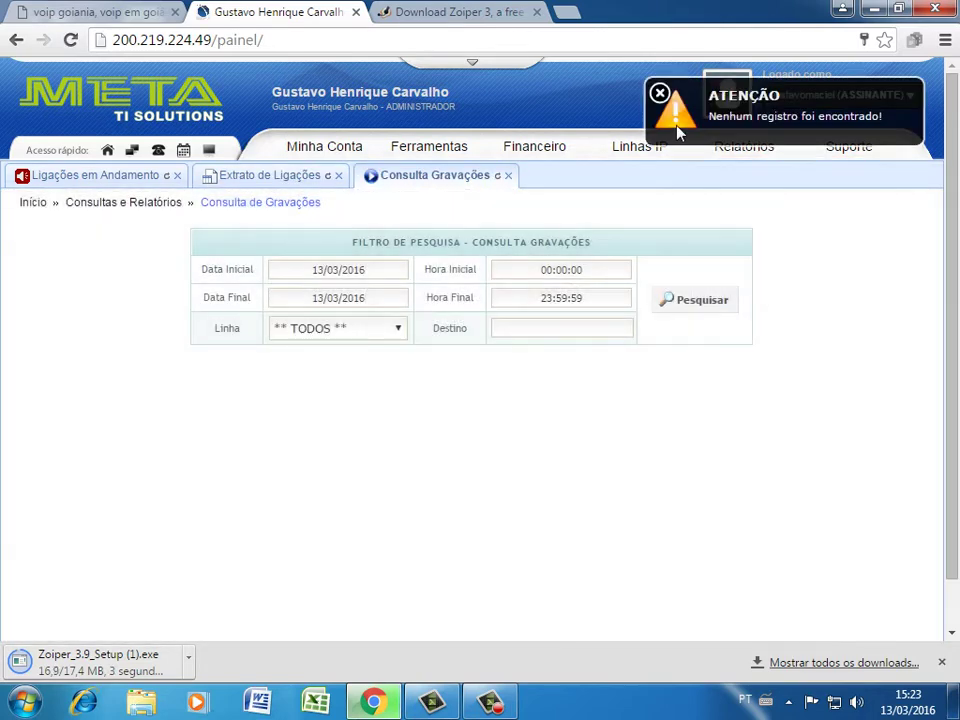
left_click(659, 94)
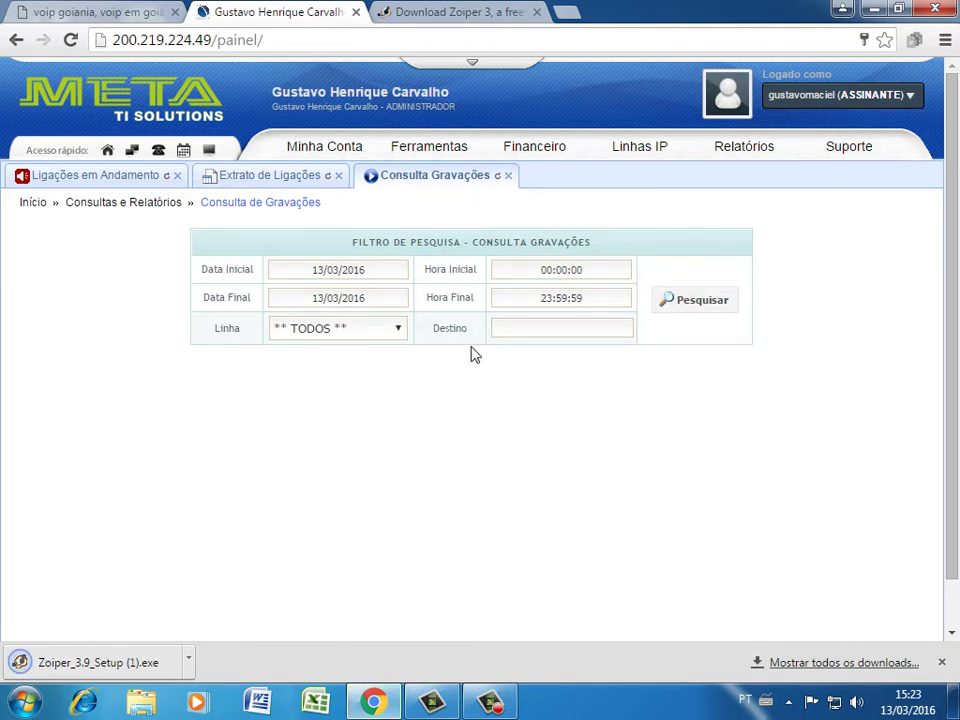
left_click(320, 143)
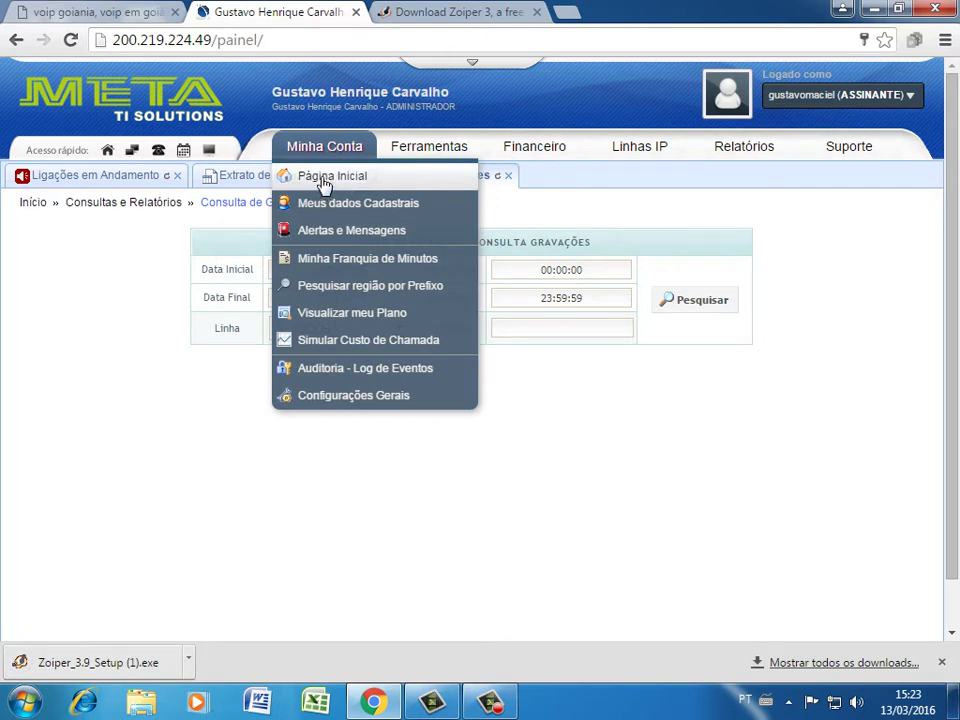
Open the panel home dashboard and check the 500 MB disk usage figure
left_click(330, 180)
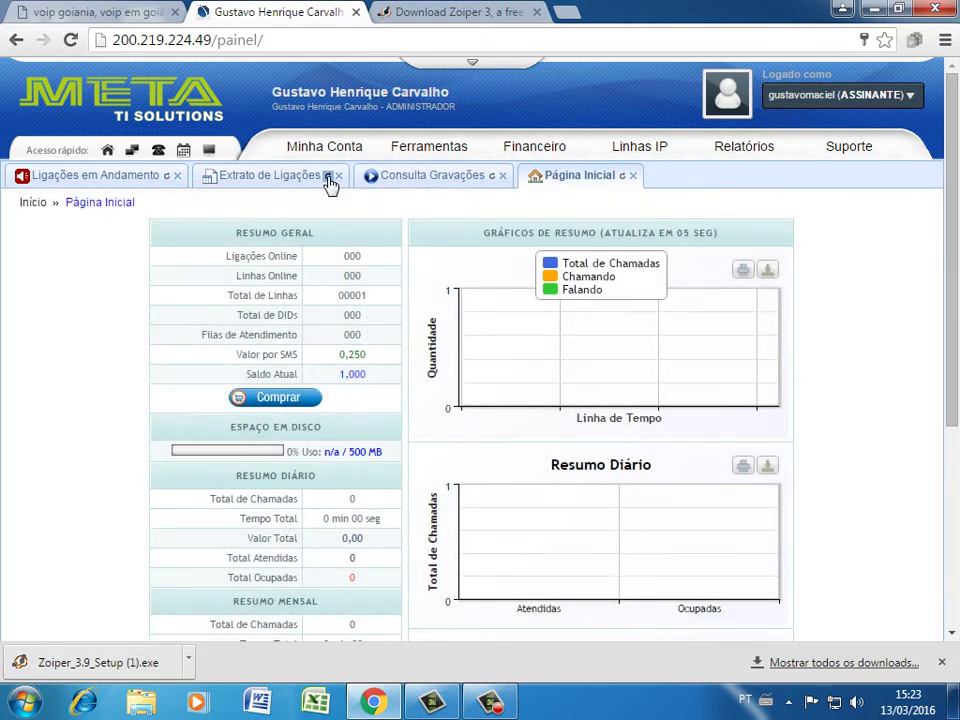
left_click(325, 146)
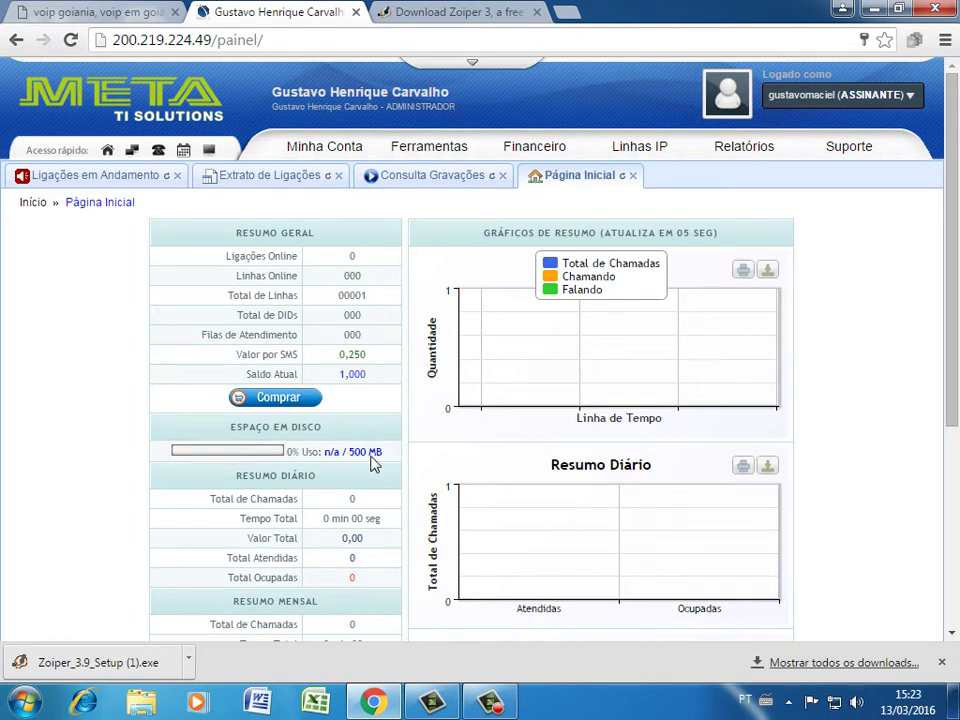
scroll(381, 425, "down", 1)
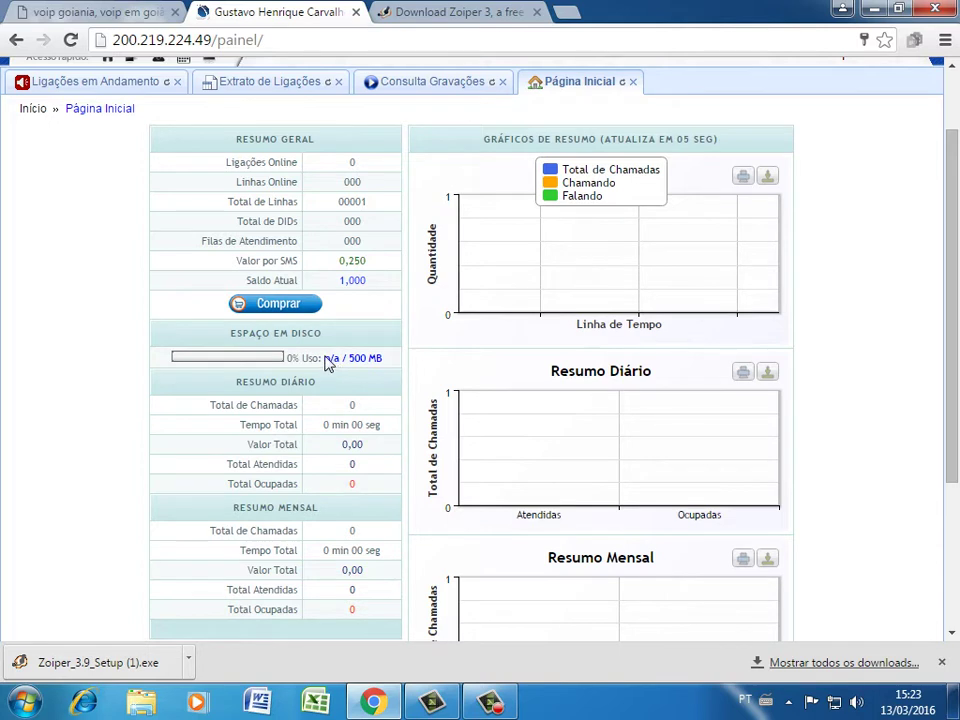
left_click_drag(326, 360, 386, 357)
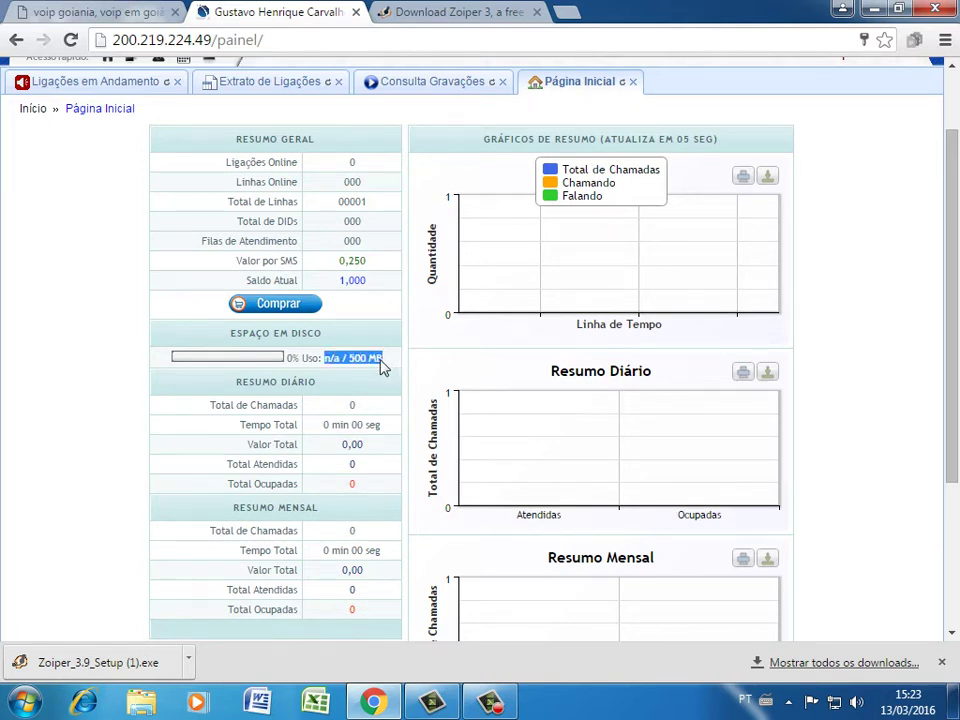
Buy a Recarga R$ 10,00 top-up paid with PagSeguro and submit the purchase
left_click(285, 306)
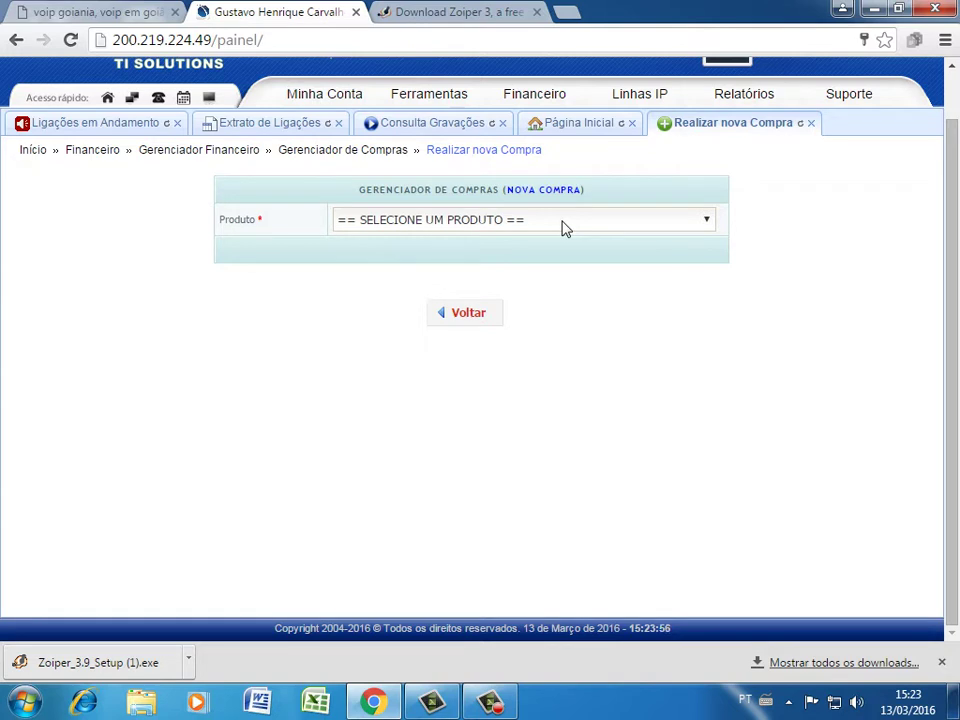
left_click(563, 228)
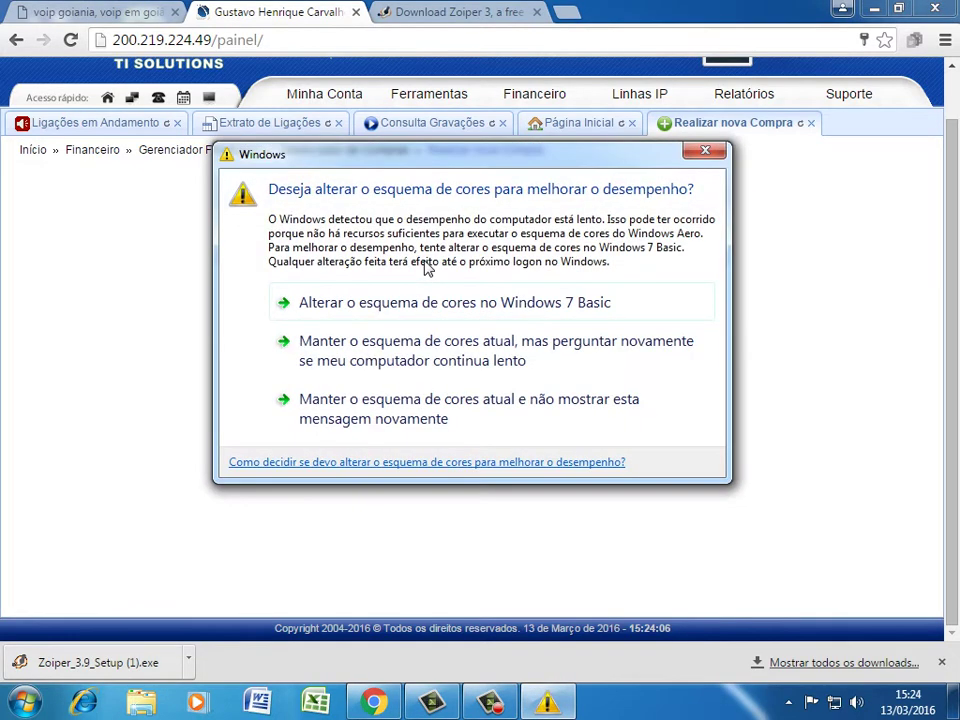
key("Escape")
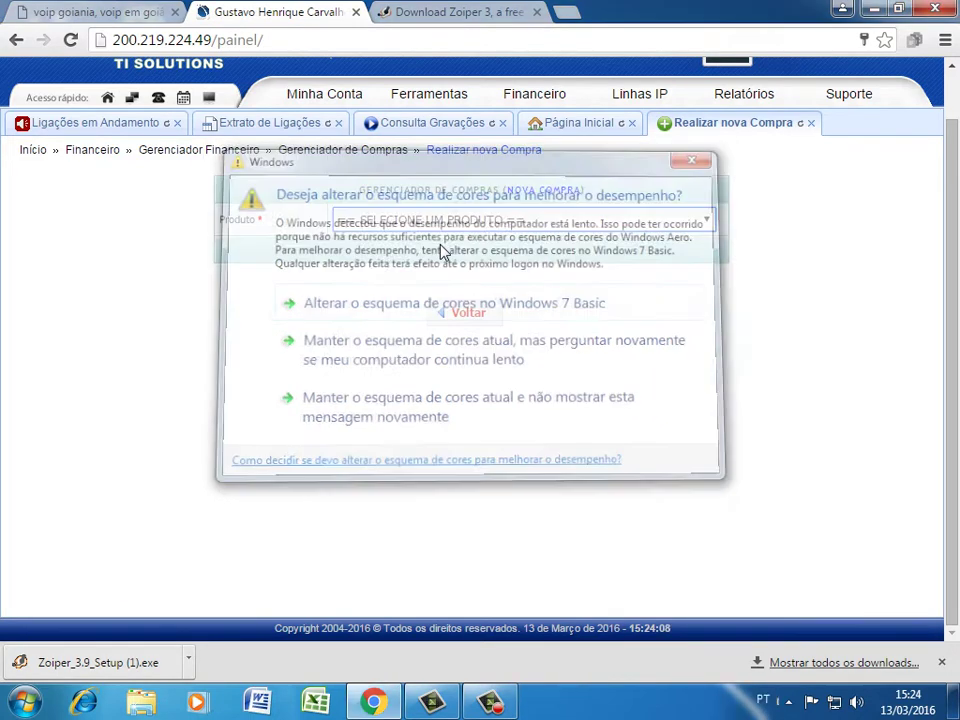
left_click(440, 230)
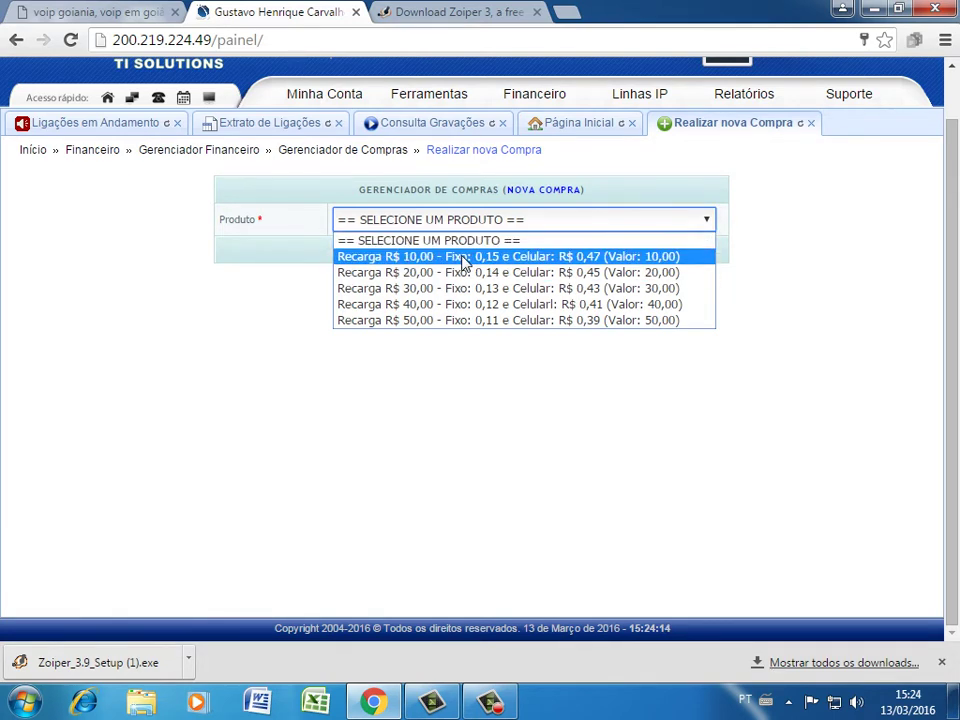
left_click(463, 258)
left_click(459, 256)
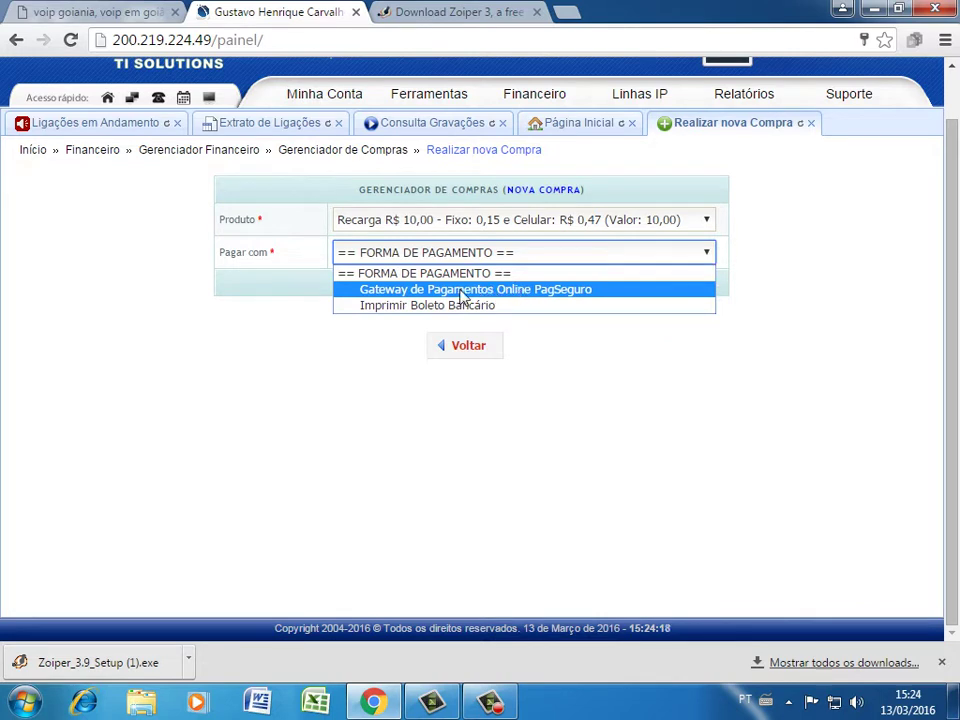
left_click(531, 292)
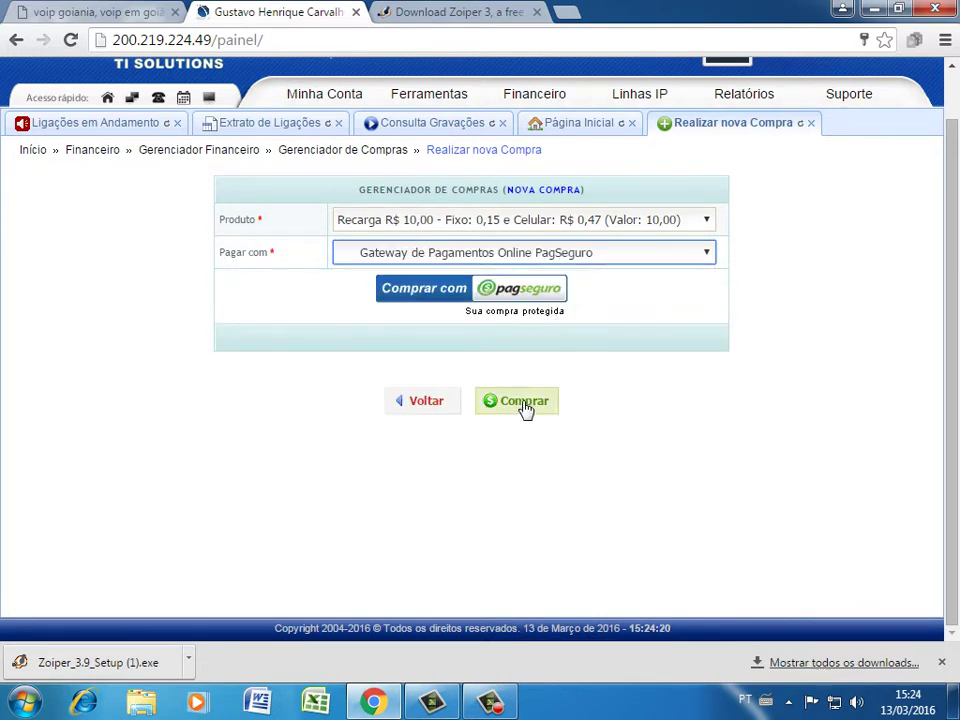
left_click(522, 406)
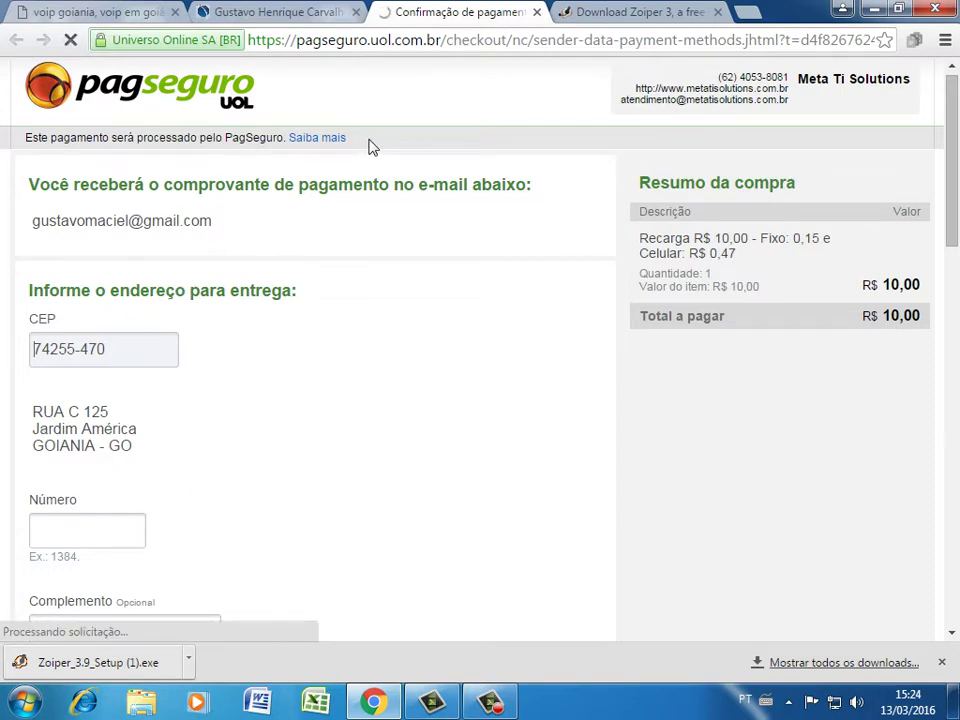
Return to the META TI Solutions panel, leaving the R$ 10,00 PagSeguro checkout in its own tab
left_click(262, 11)
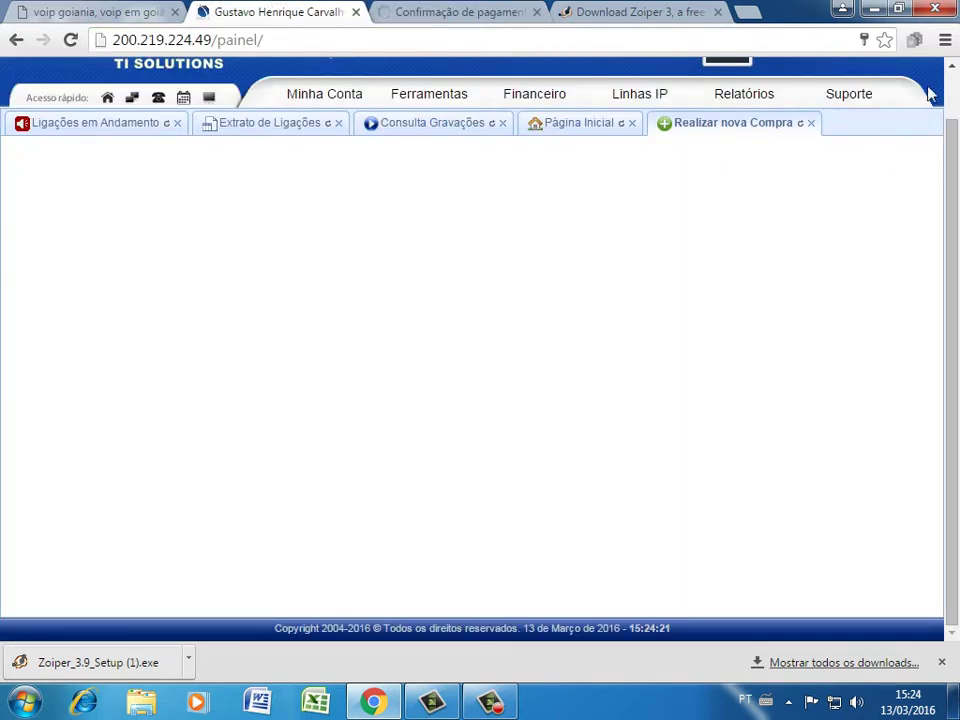
Close 'Confirmação de pagamento' and open Linhas IP > Gerenciar Linhas IP, reloading the line list
left_click(537, 12)
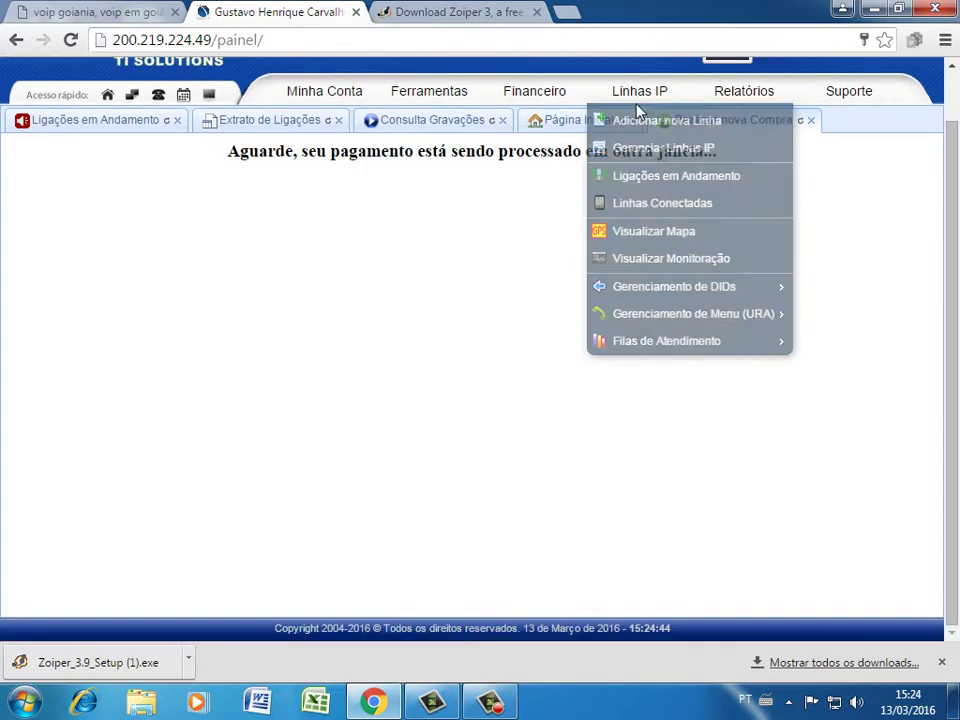
mouse_move(638, 100)
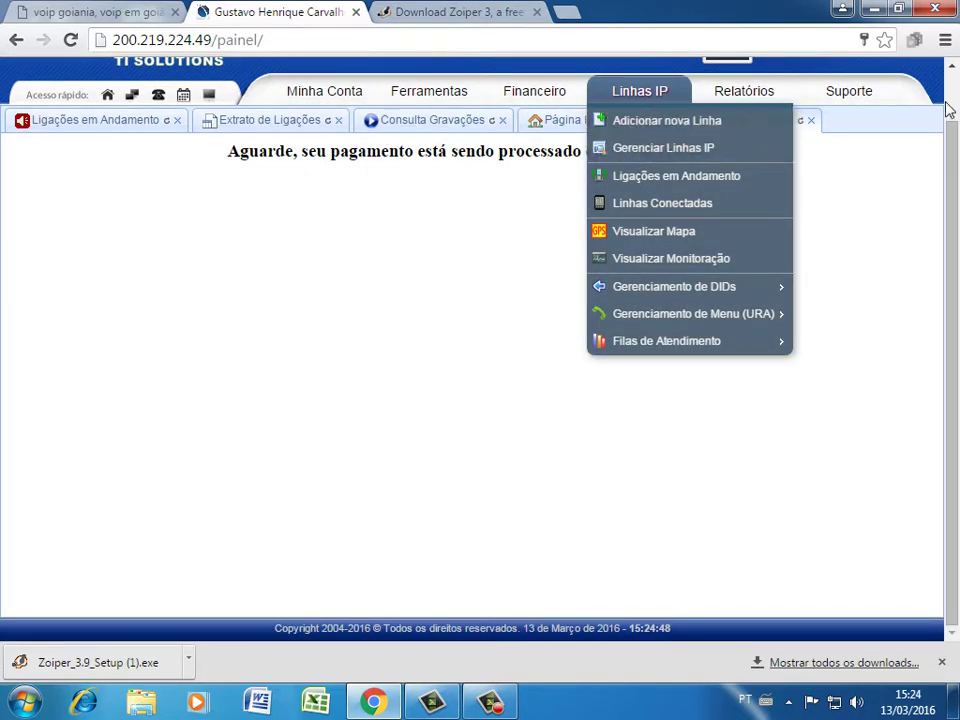
scroll(660, 208, "up", 1)
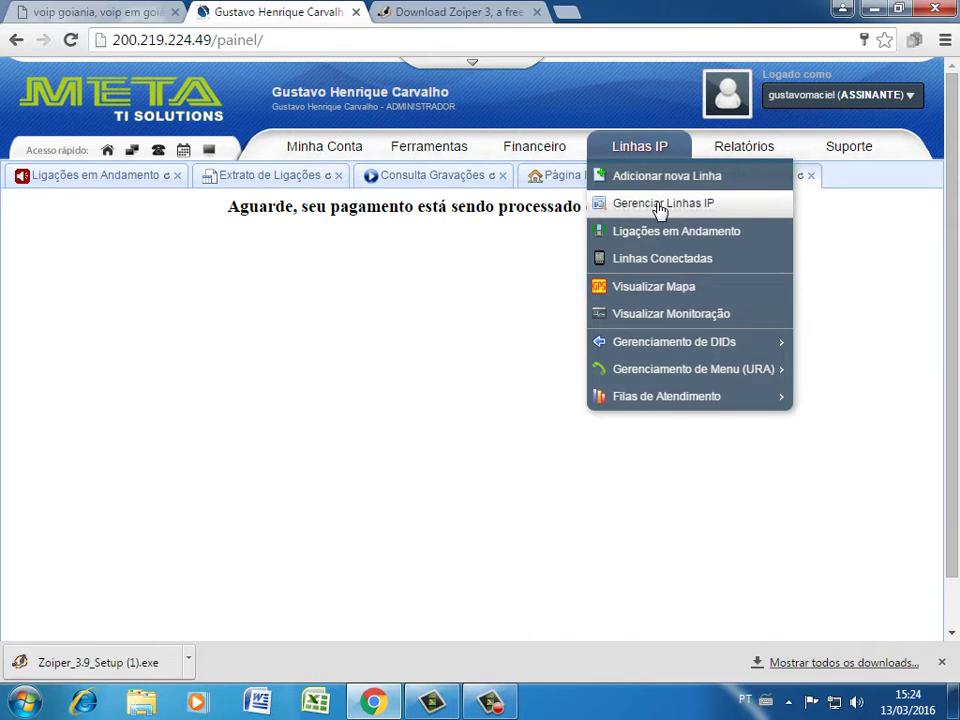
left_click(660, 208)
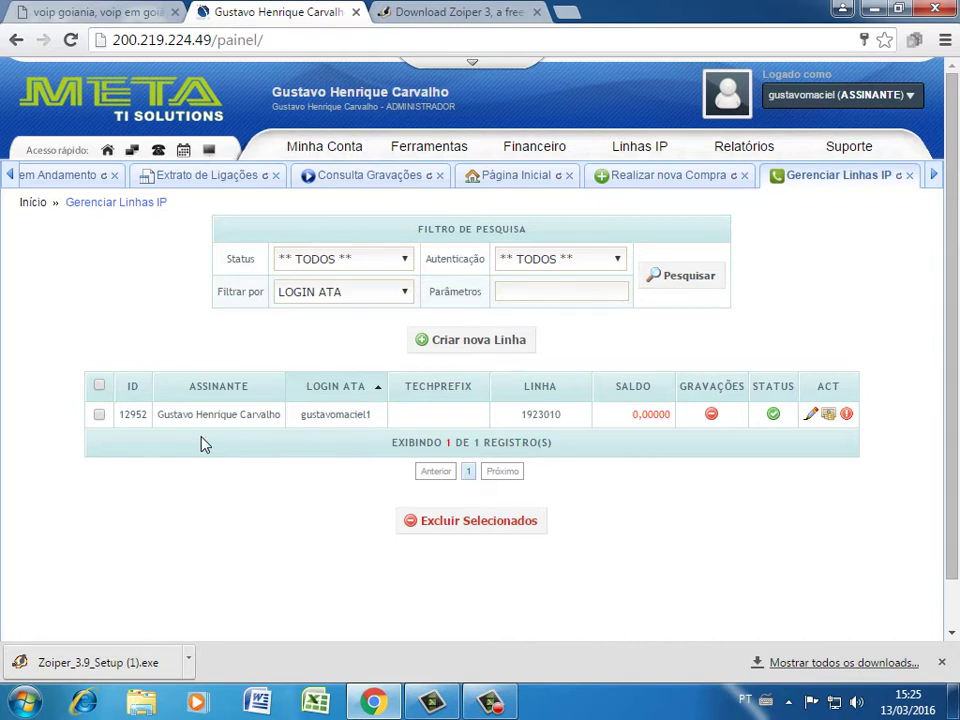
mouse_move(640, 146)
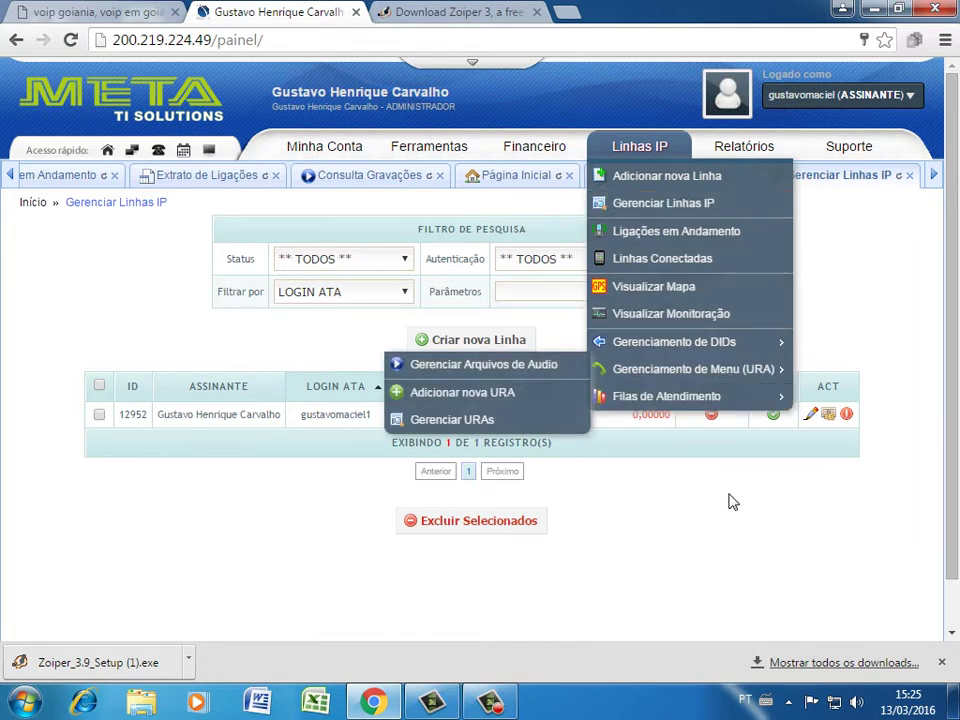
mouse_move(818, 410)
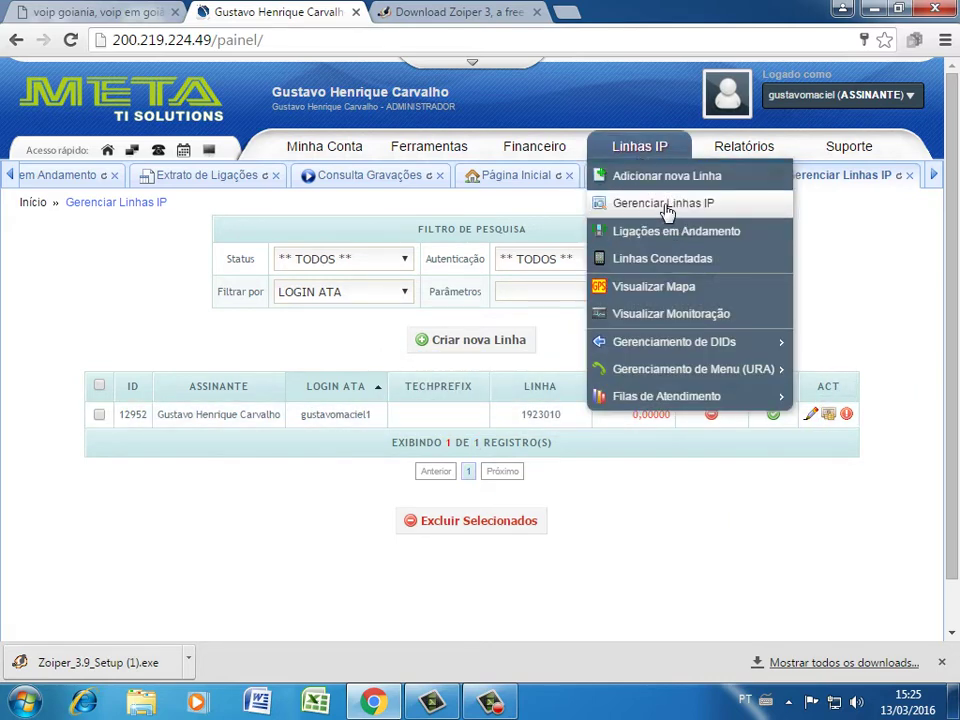
left_click(665, 205)
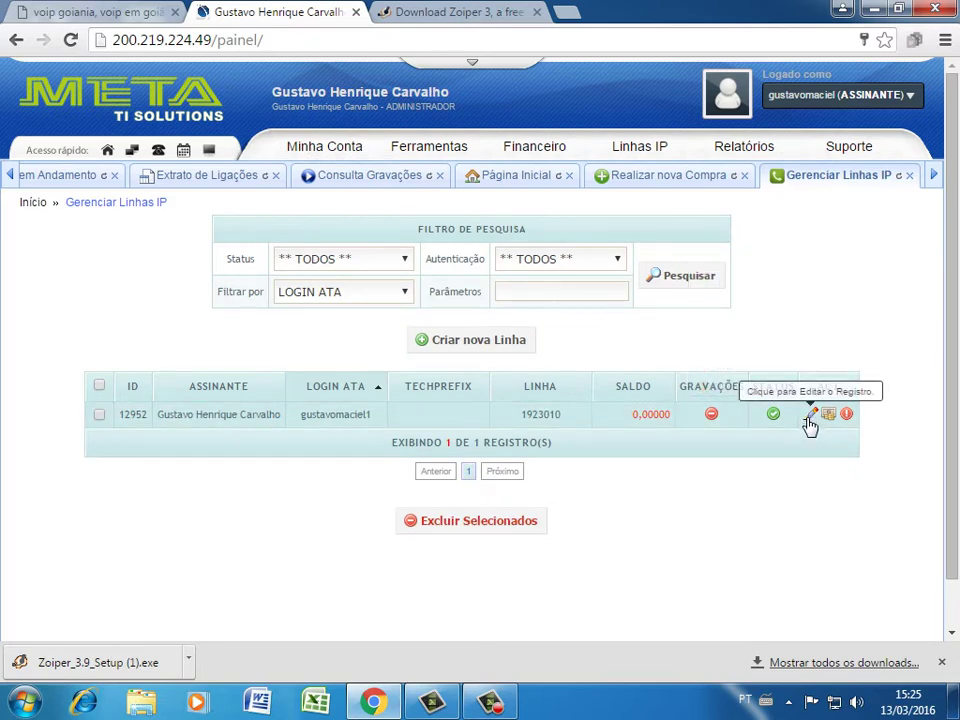
Open the IP line's Alterar Linha edit page from its pencil icon
left_click(811, 418)
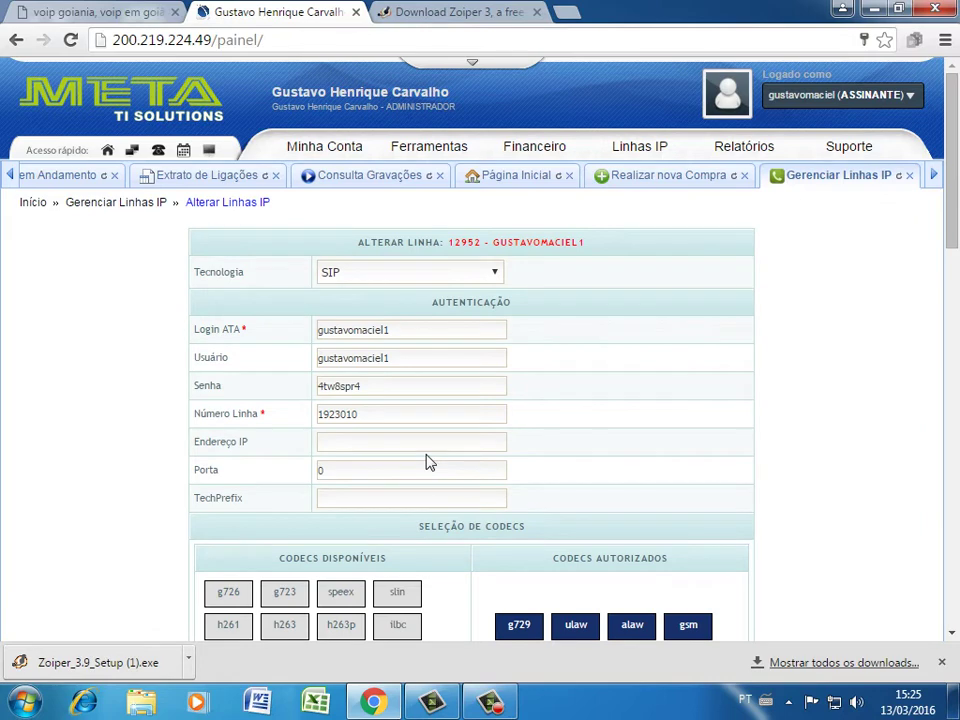
scroll(500, 425, "down", 2)
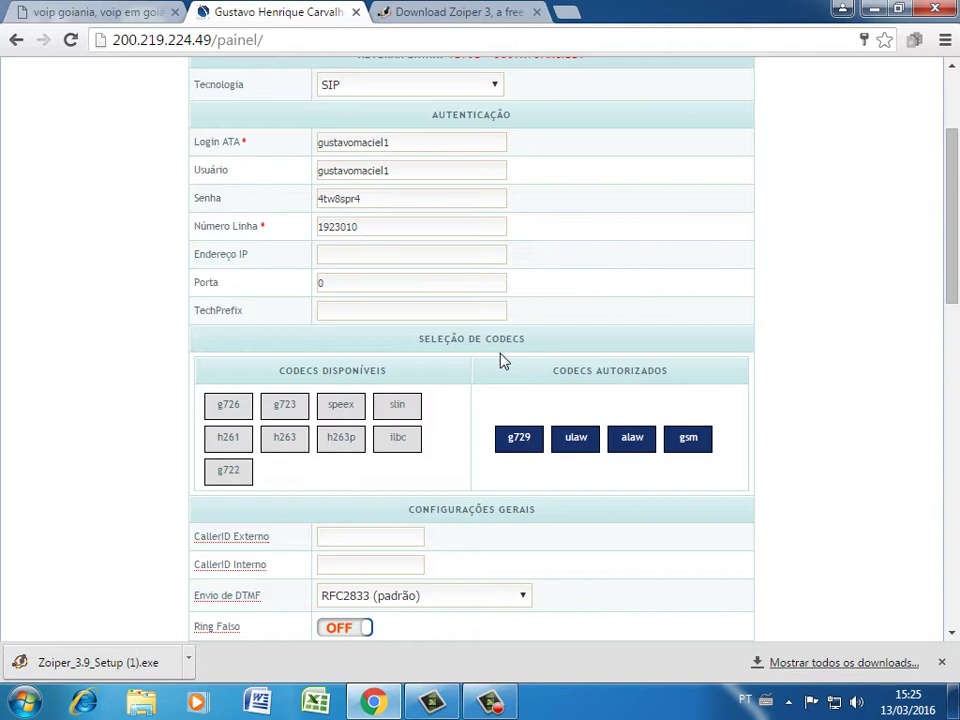
scroll(504, 360, "down", 5)
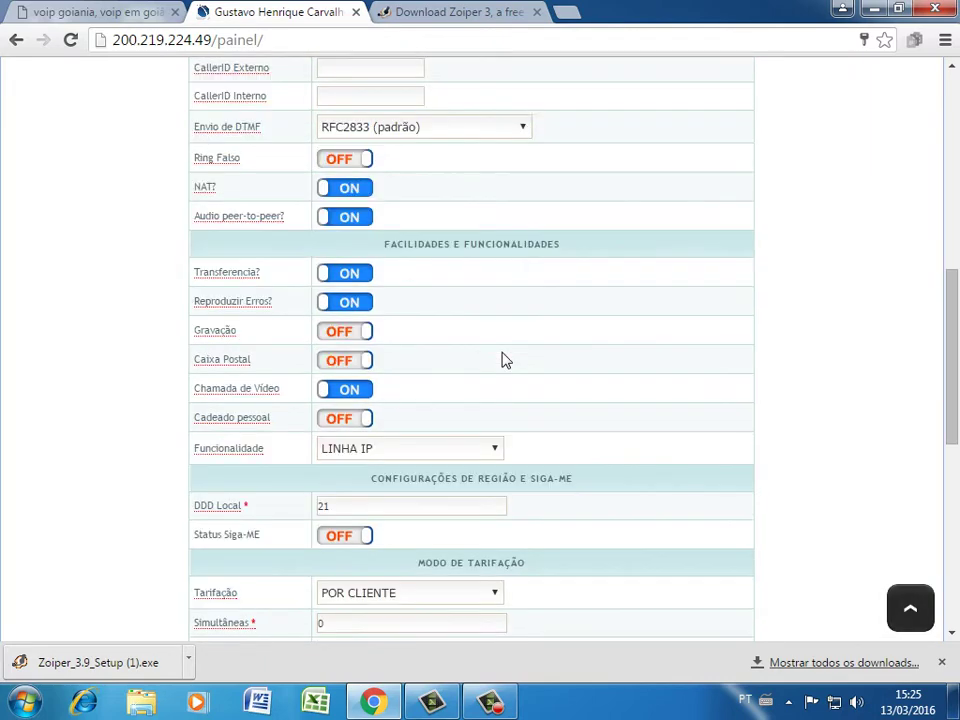
scroll(504, 360, "down", 1)
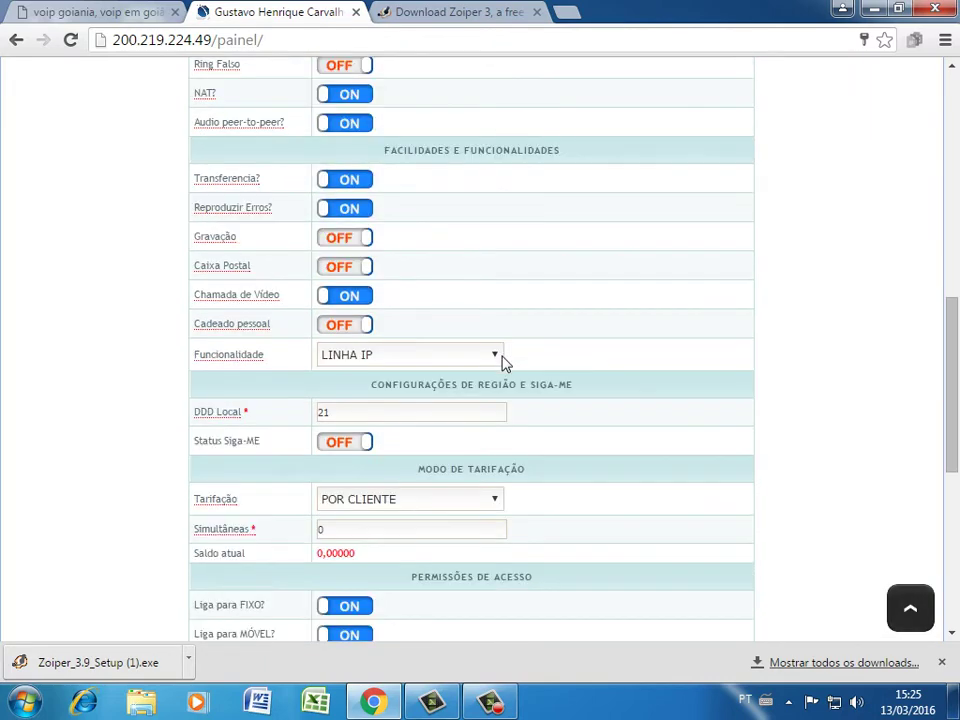
Replace DDD Local 21 with 62 and dismiss the Windows colour-scheme prompt
double_click(340, 416)
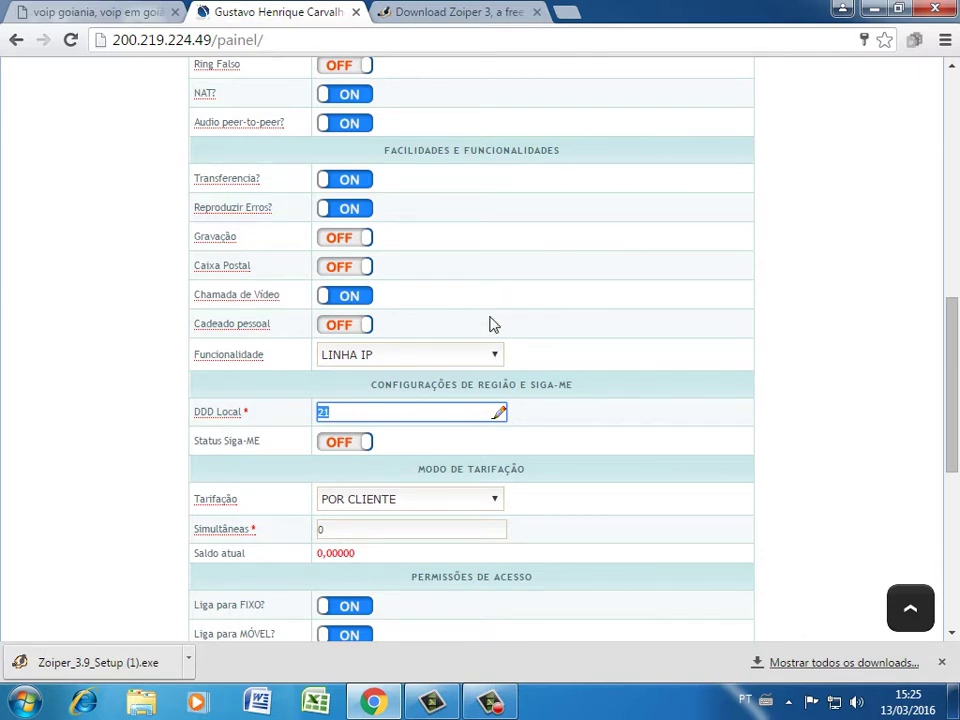
scroll(490, 325, "up", 5)
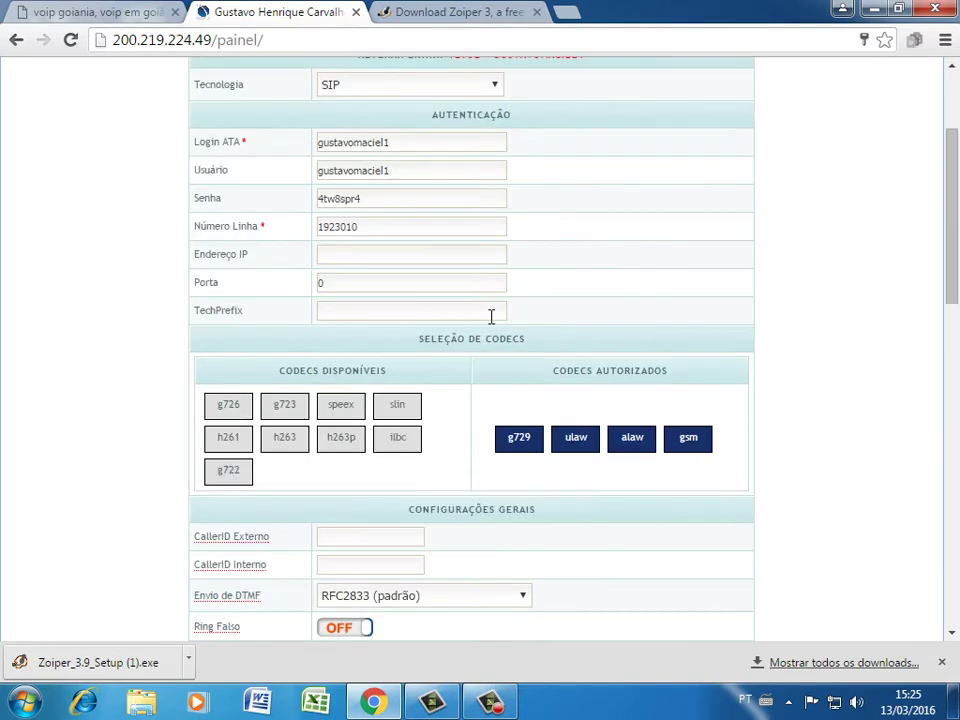
scroll(491, 320, "down", 5)
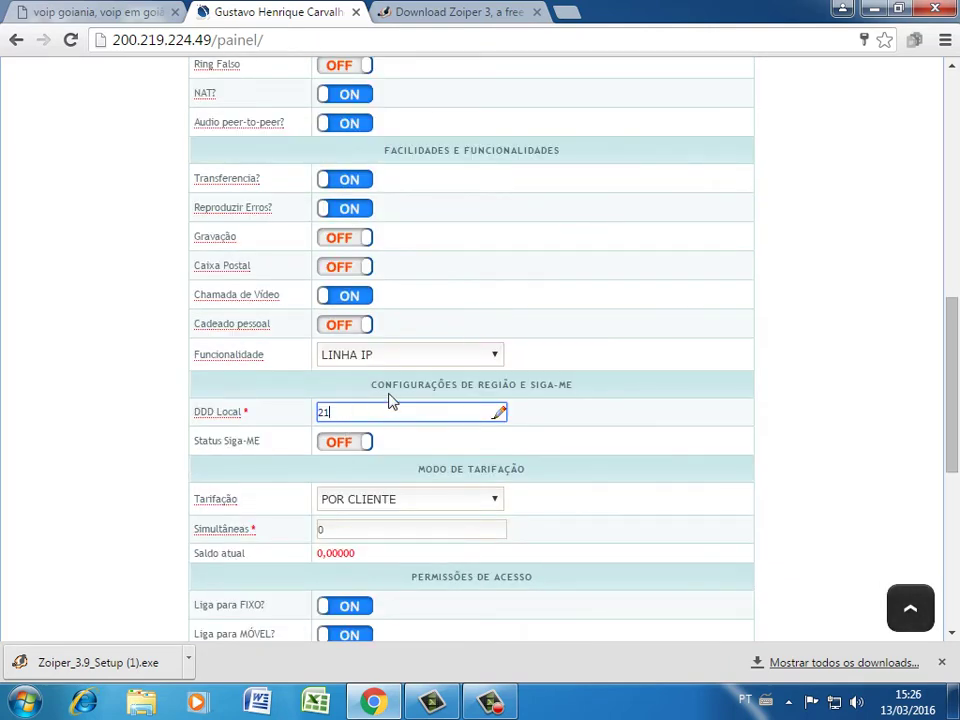
key("BackSpace")
key("BackSpace")
type("62")
left_click(392, 400)
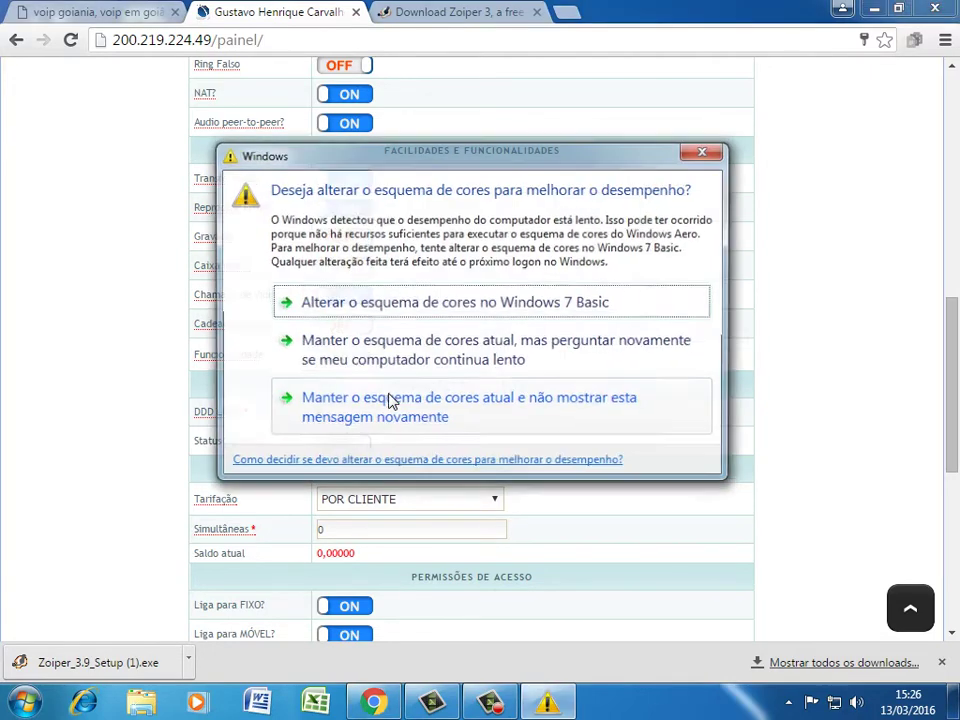
left_click(702, 152)
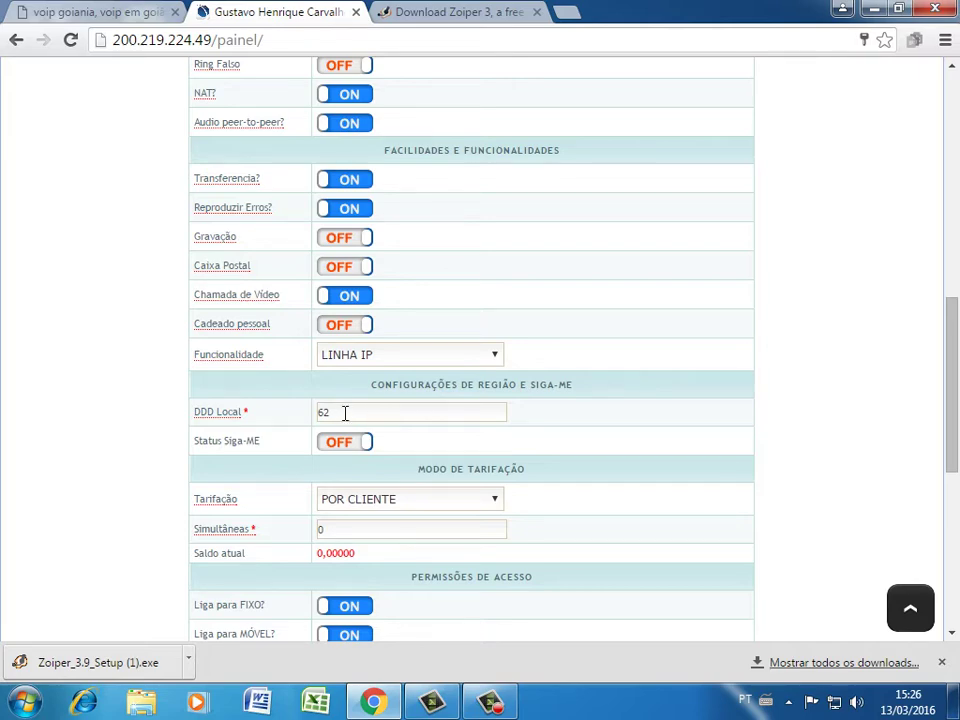
scroll(368, 390, "up", 2)
scroll(368, 390, "up", 4)
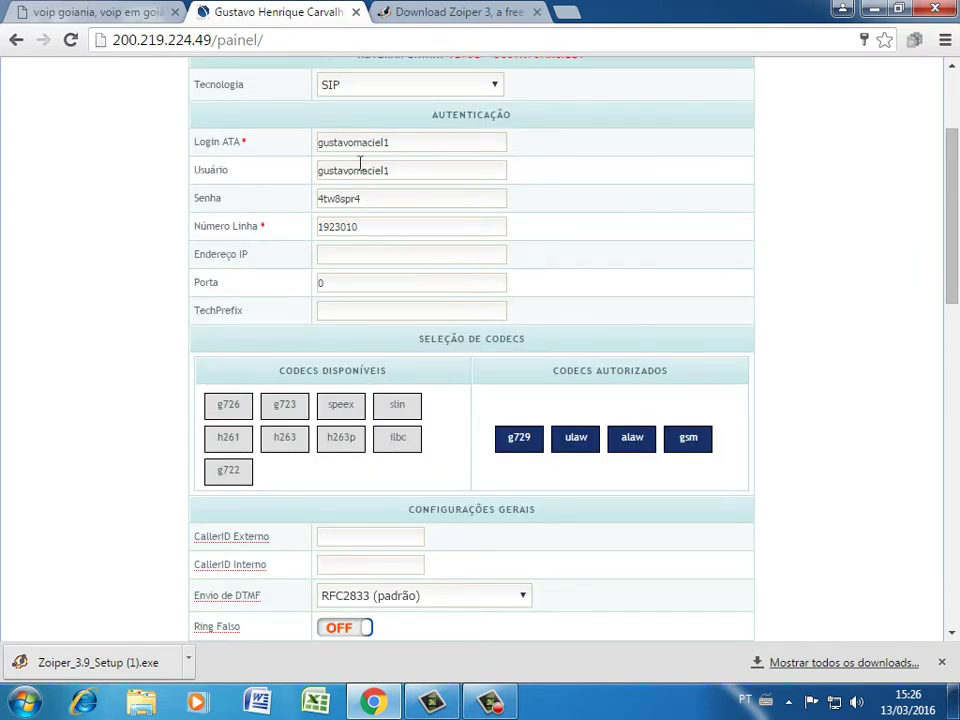
scroll(400, 148, "up", 1)
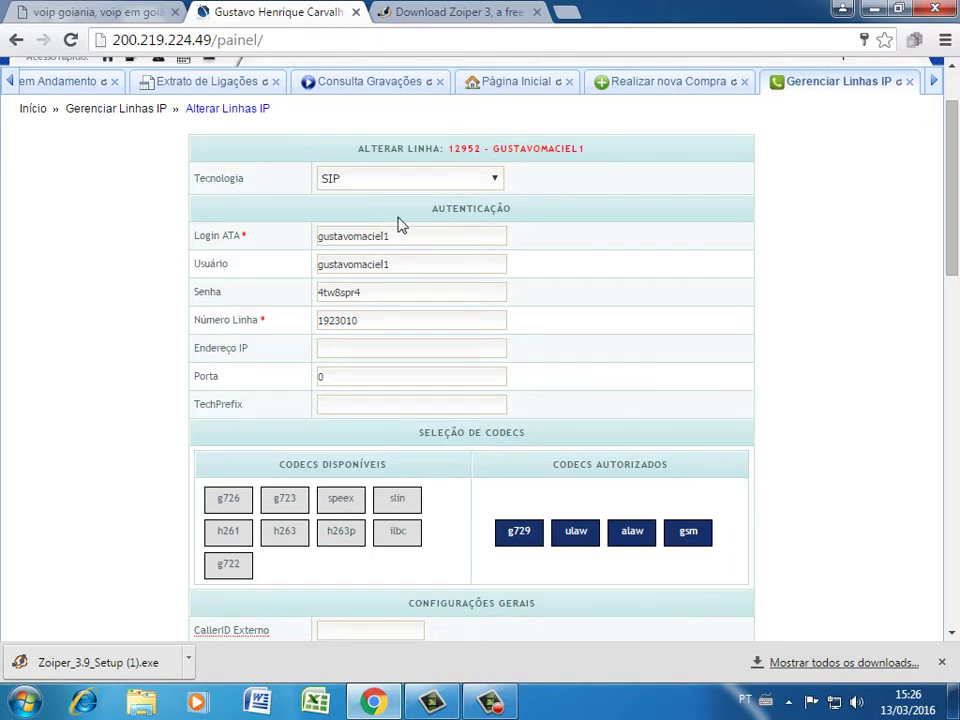
Copy the Número Linha value into CallerID Interno, then dismiss the colour-scheme prompt
double_click(363, 320)
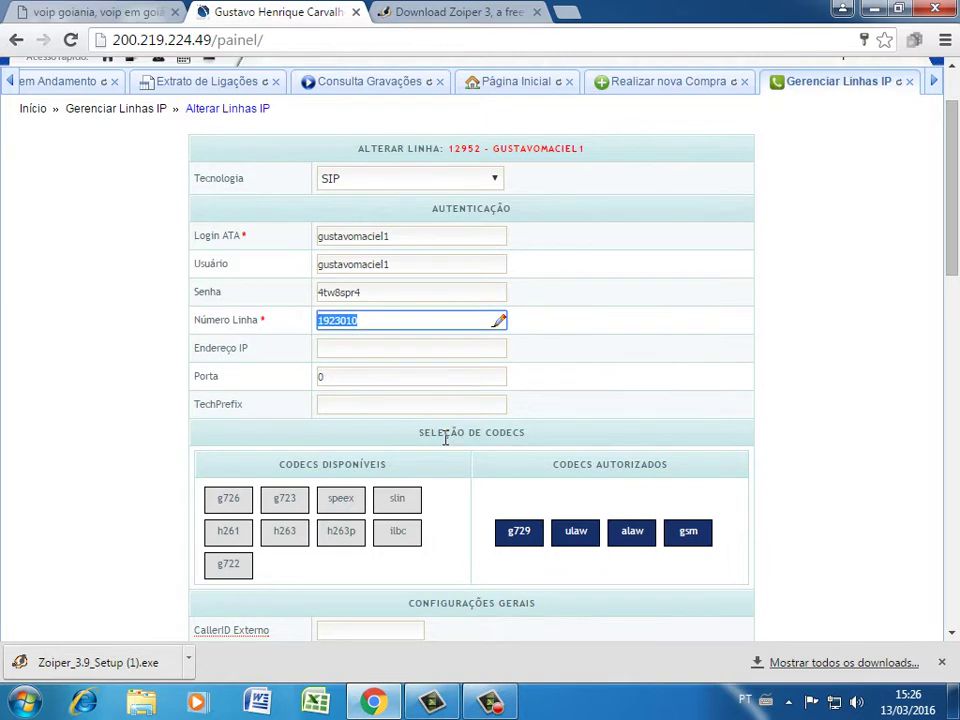
scroll(445, 434, "down", 1)
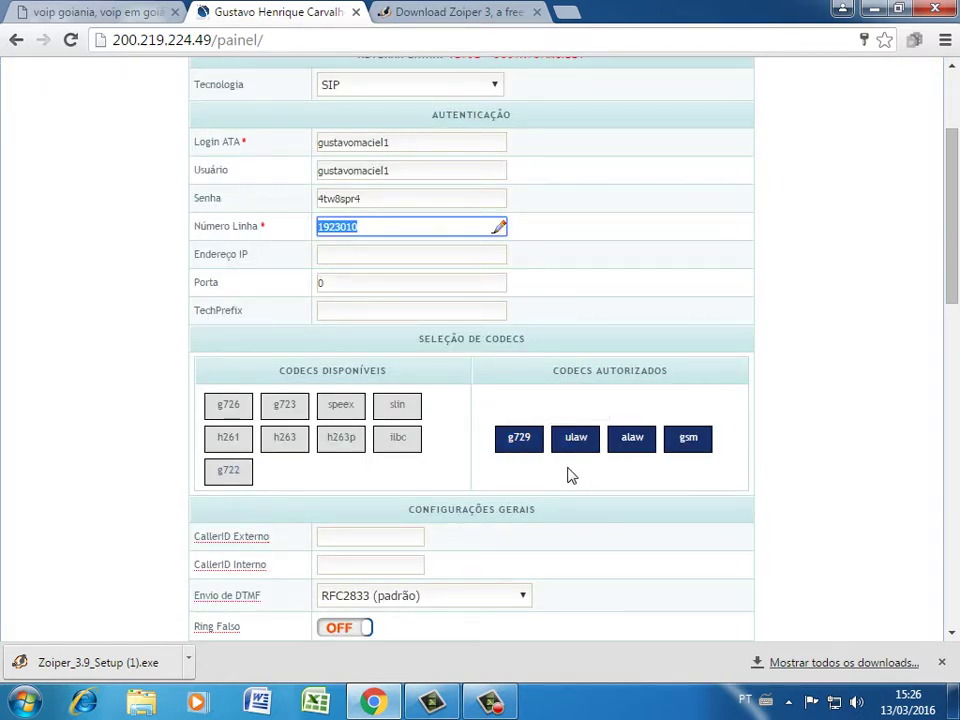
scroll(565, 476, "down", 1)
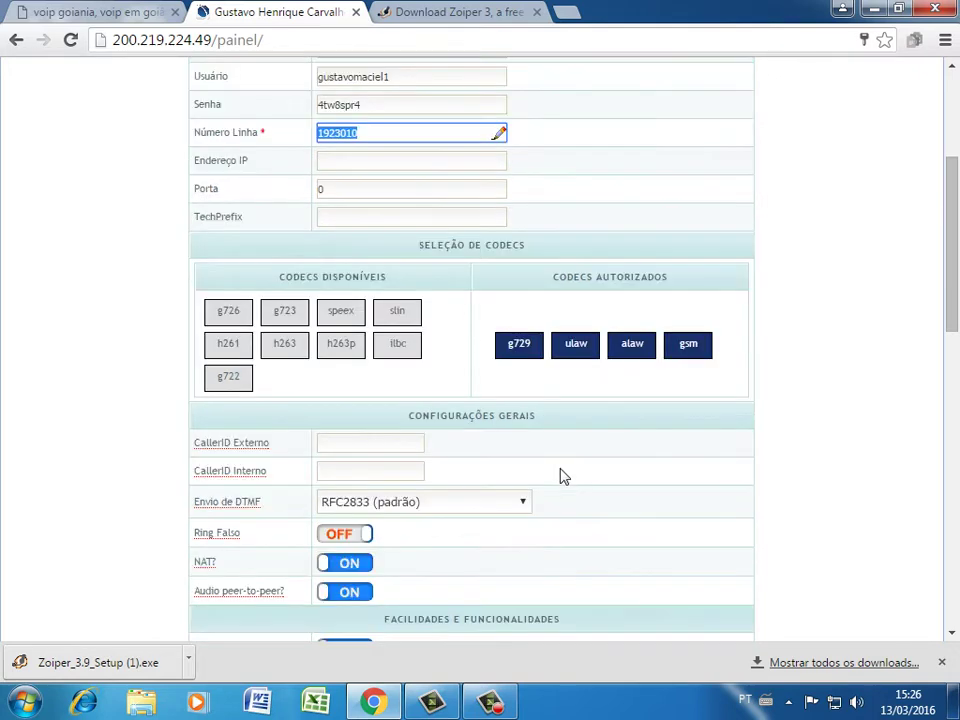
left_click(337, 472)
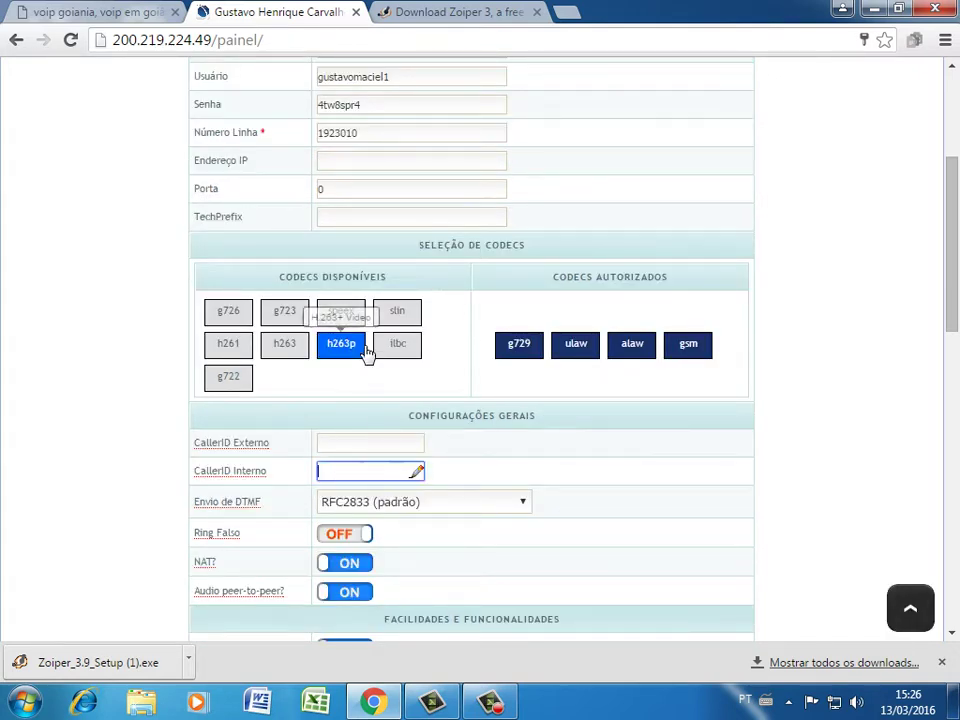
left_click_drag(384, 139, 272, 146)
key("ctrl+c")
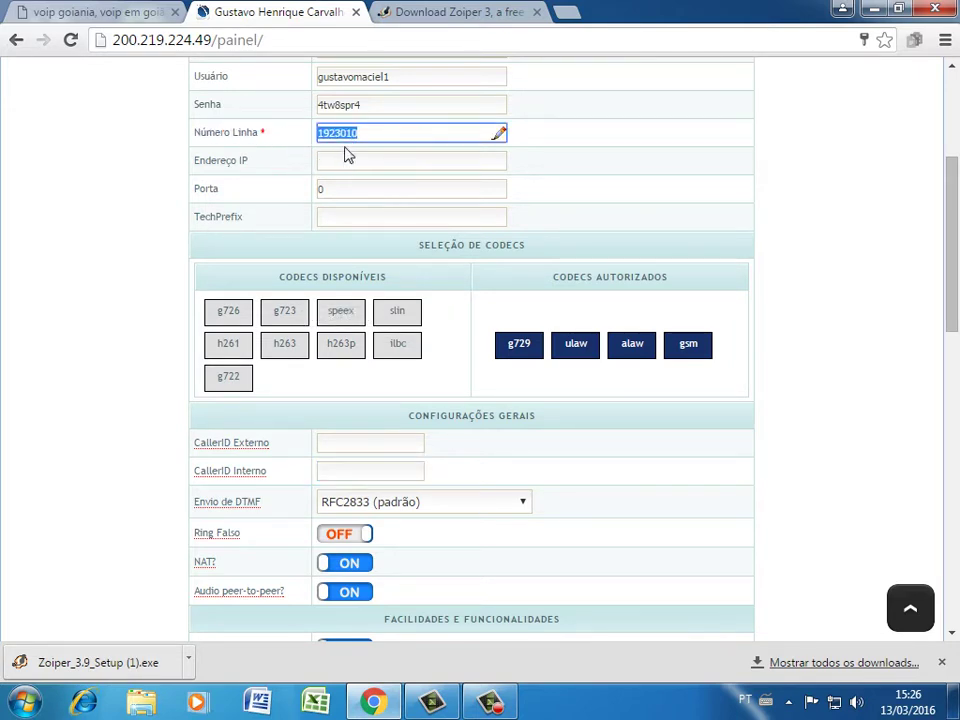
left_click(339, 474)
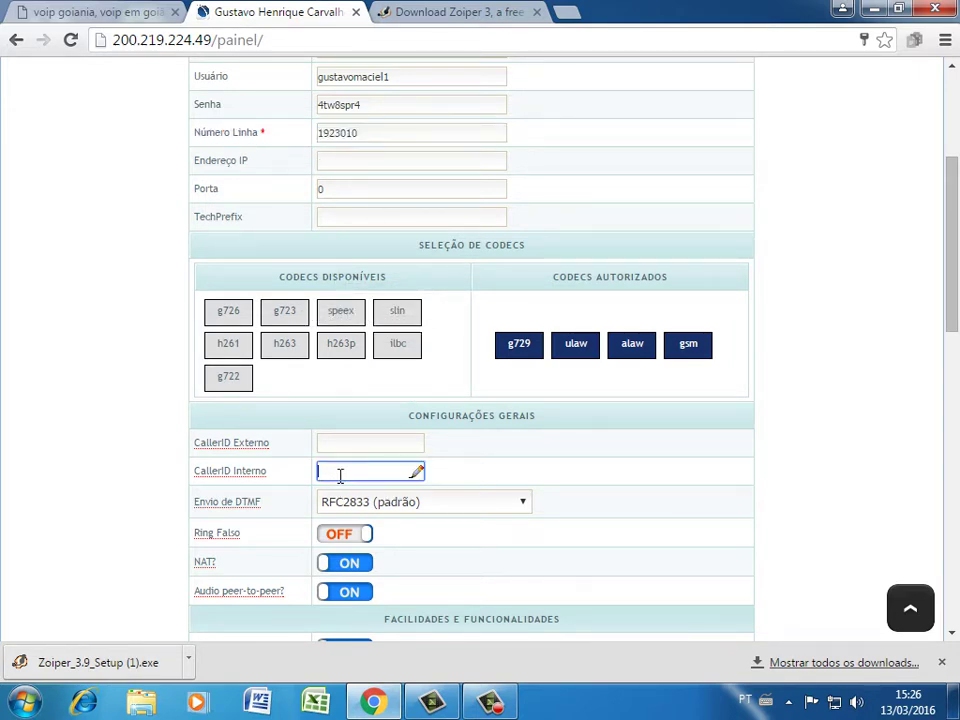
key("ctrl+v")
left_click(345, 447)
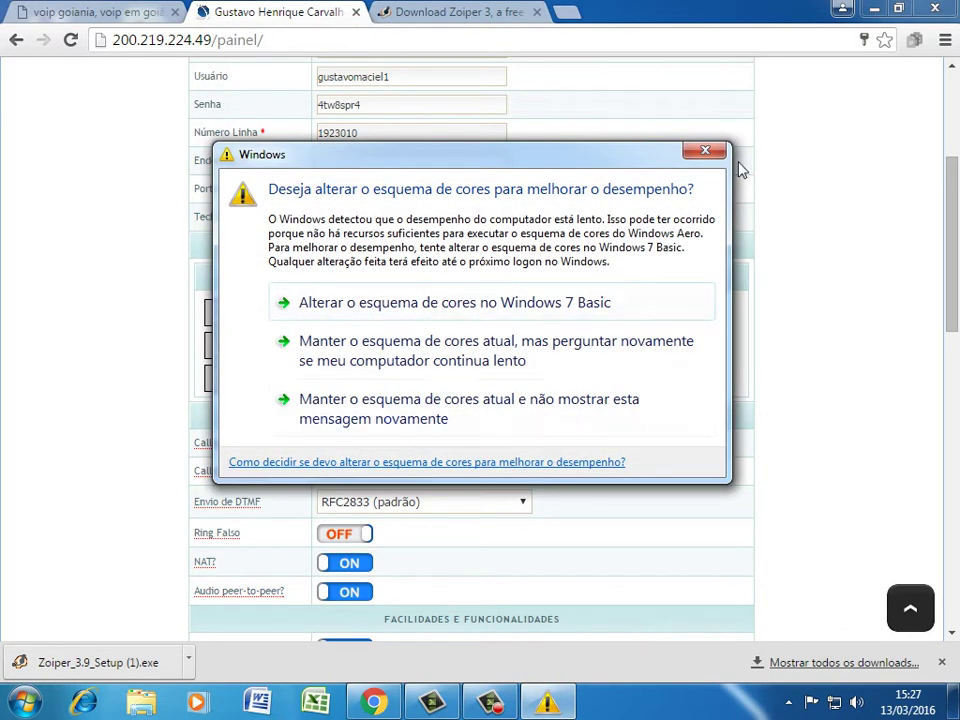
left_click(707, 152)
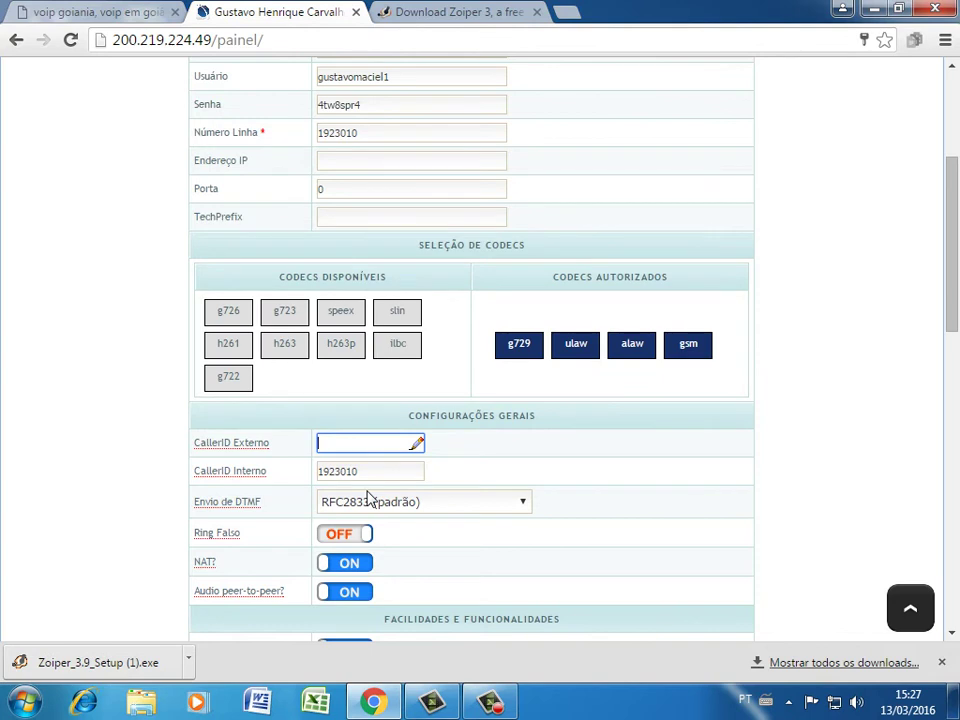
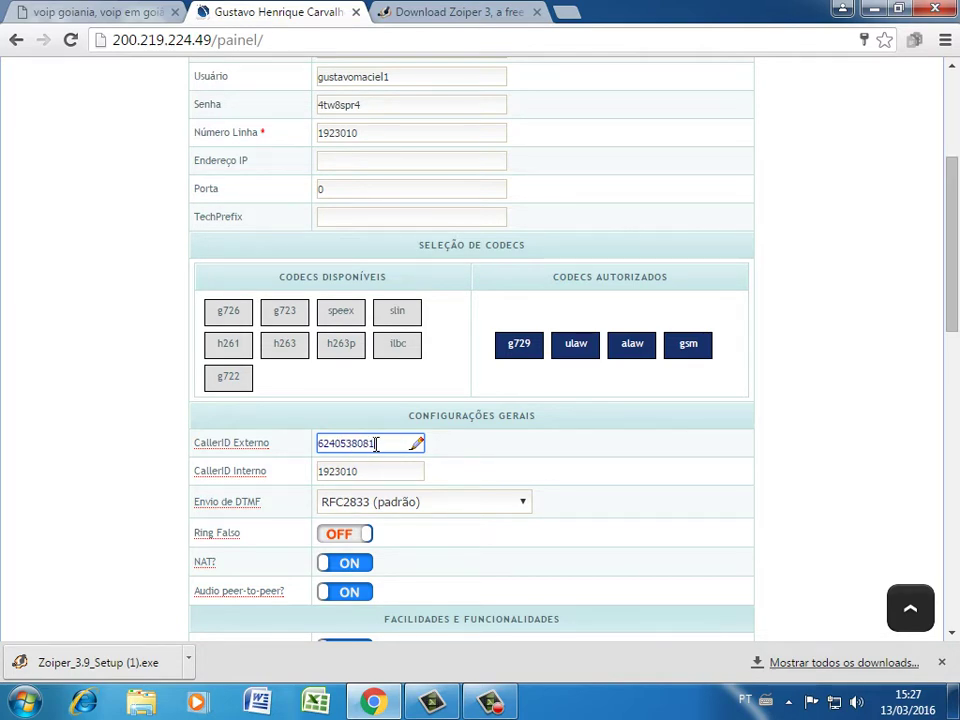
Enter the line number as external caller ID, turn Audio peer-to-peer off and Gravação on
scroll(505, 499, "down", 1)
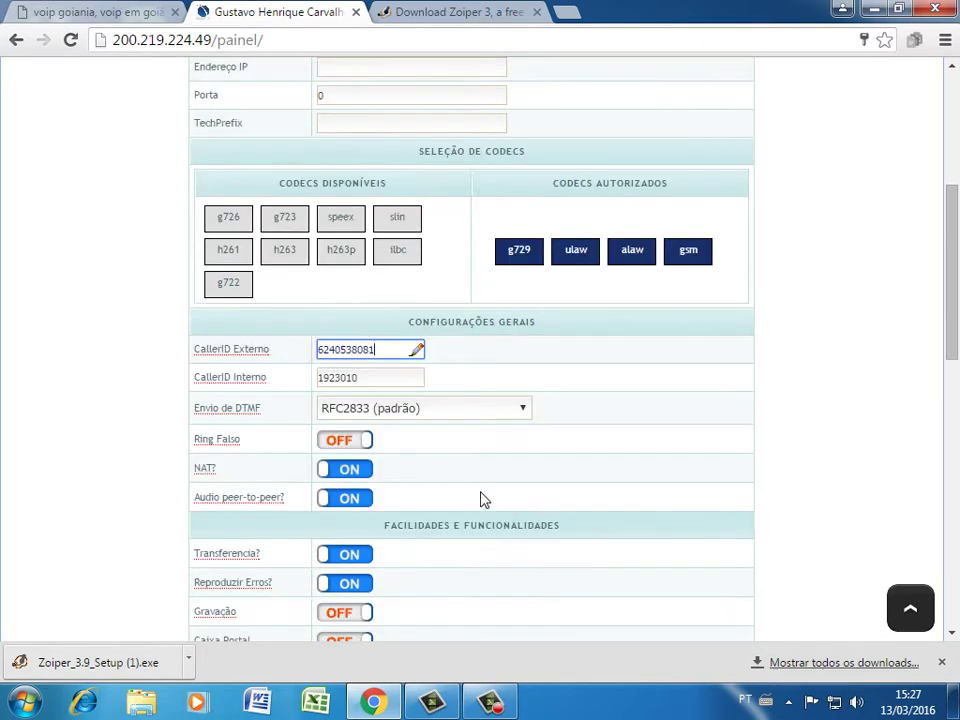
left_click(347, 503)
left_click(360, 474)
left_click(360, 498)
scroll(473, 512, "down", 2)
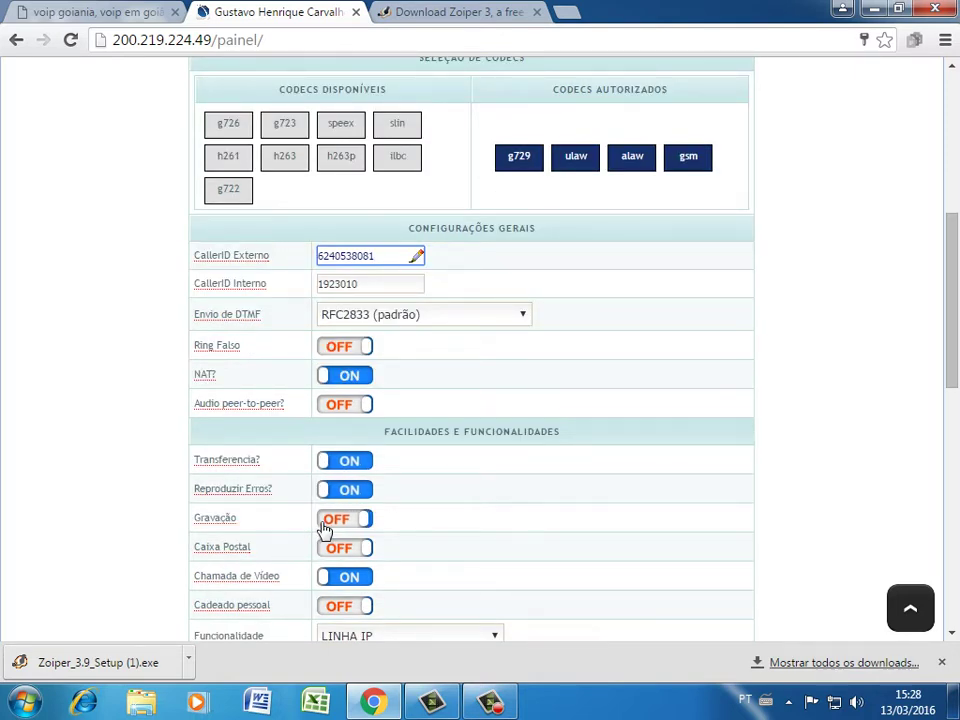
left_click(349, 527)
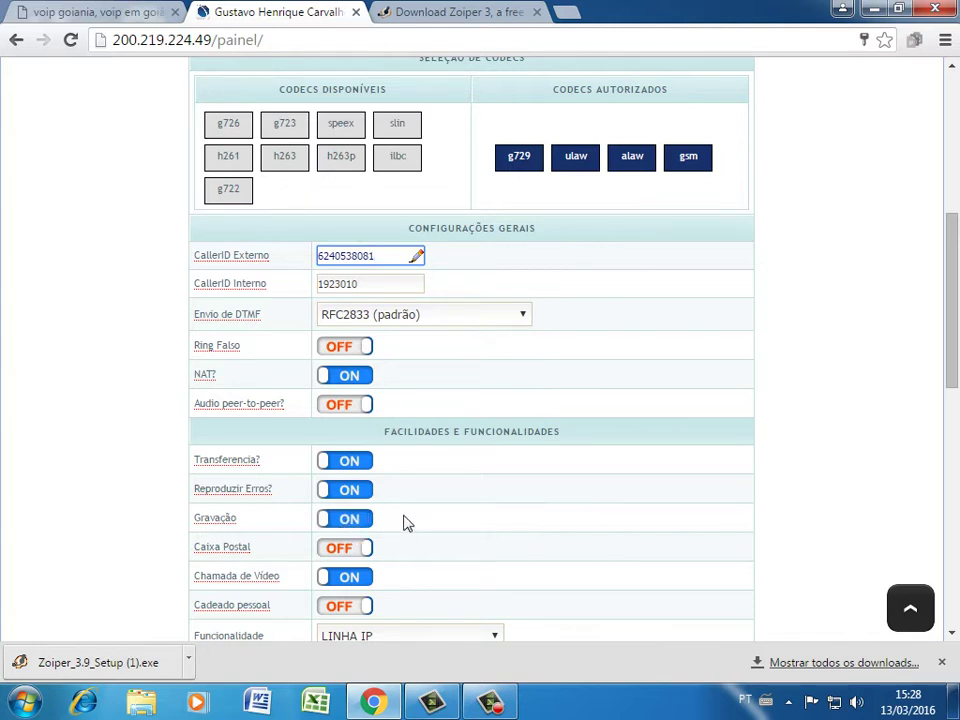
Toggle video calling, then switch Cadeado pessoal on and off, trying its PIN field
scroll(407, 521, "down", 2)
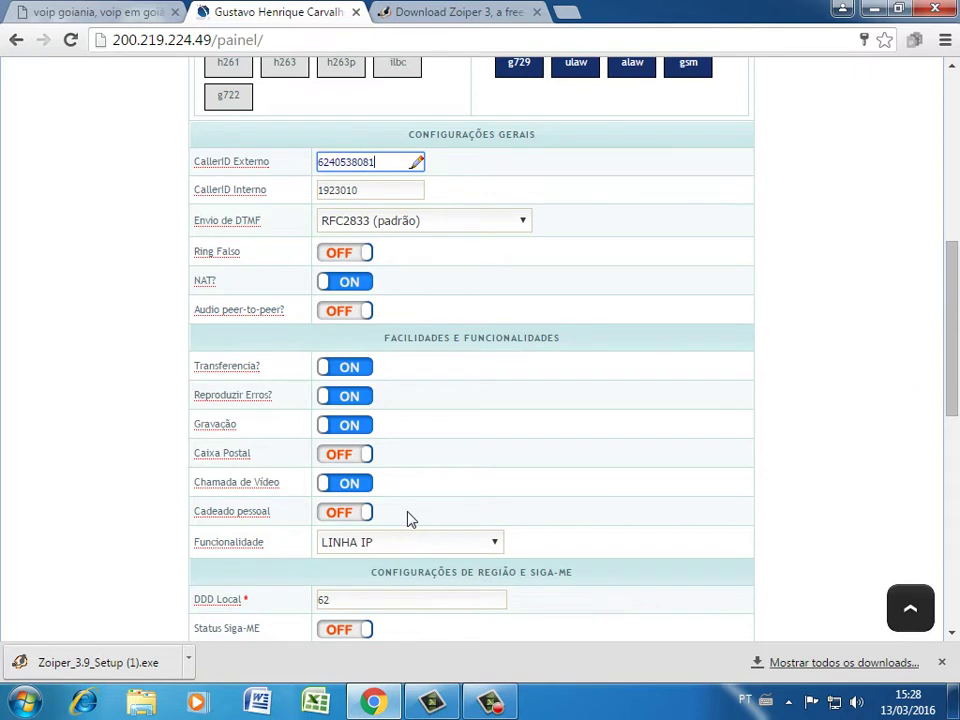
left_click(352, 489)
scroll(418, 486, "down", 1)
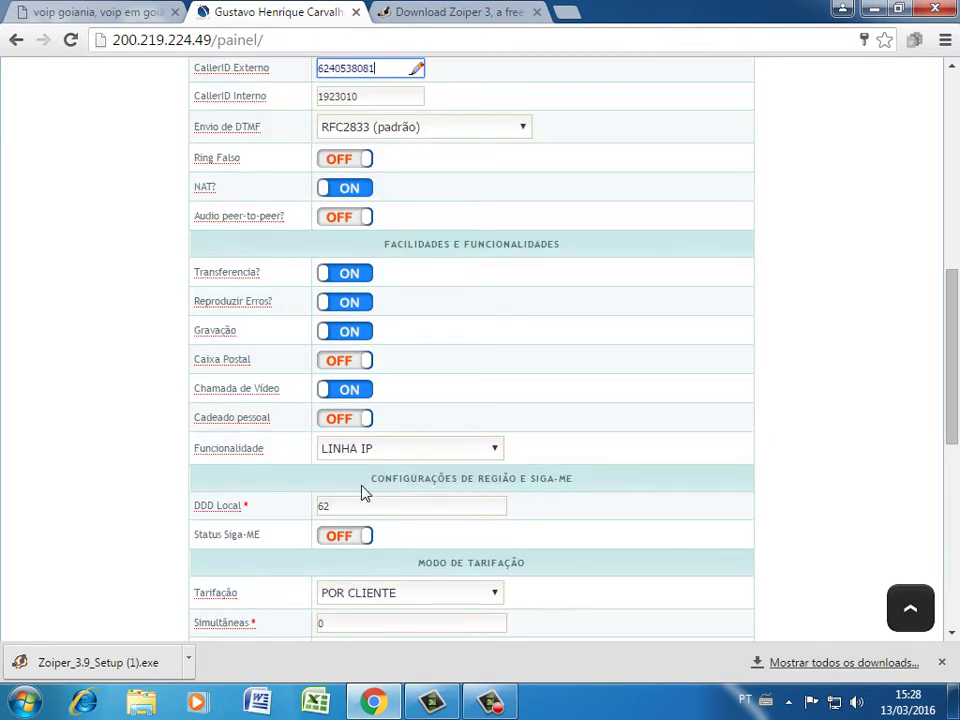
scroll(362, 496, "down", 1)
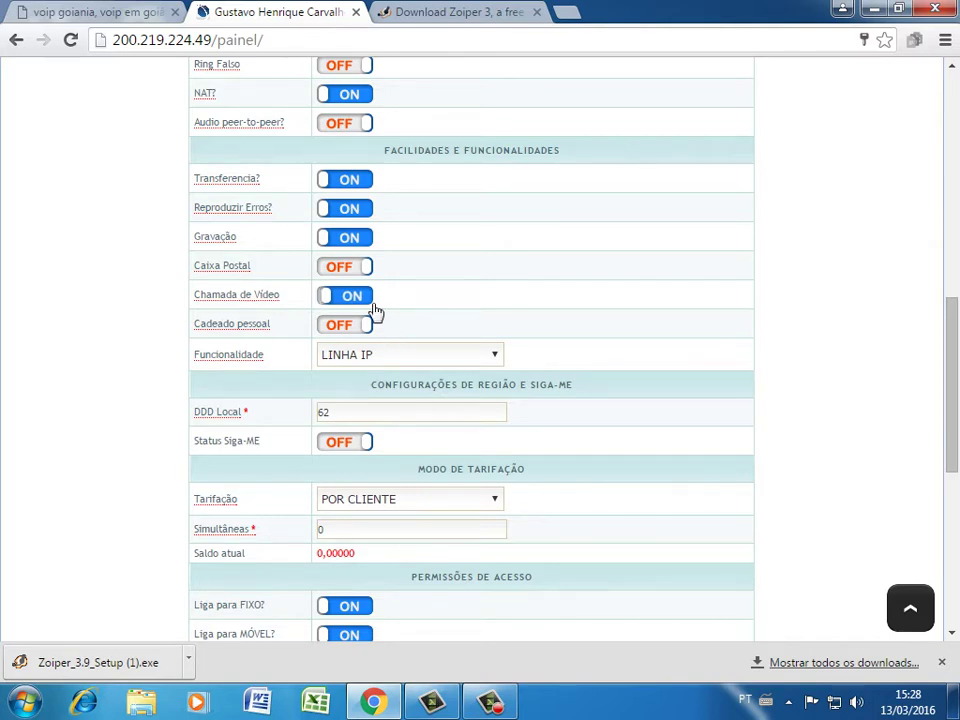
left_click(349, 326)
left_click(440, 324)
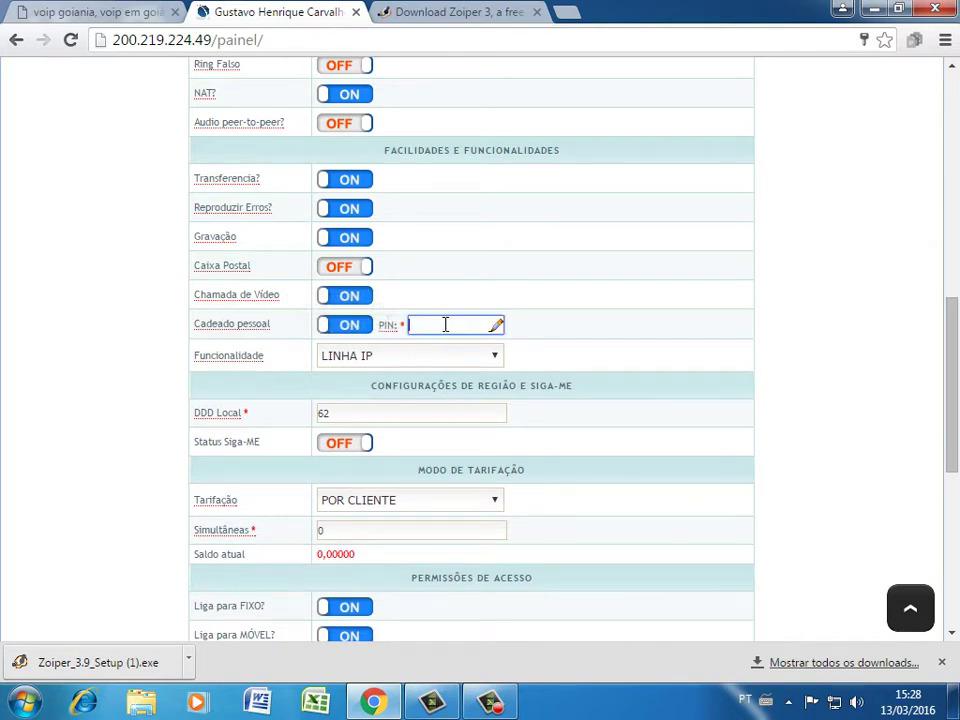
left_click(349, 330)
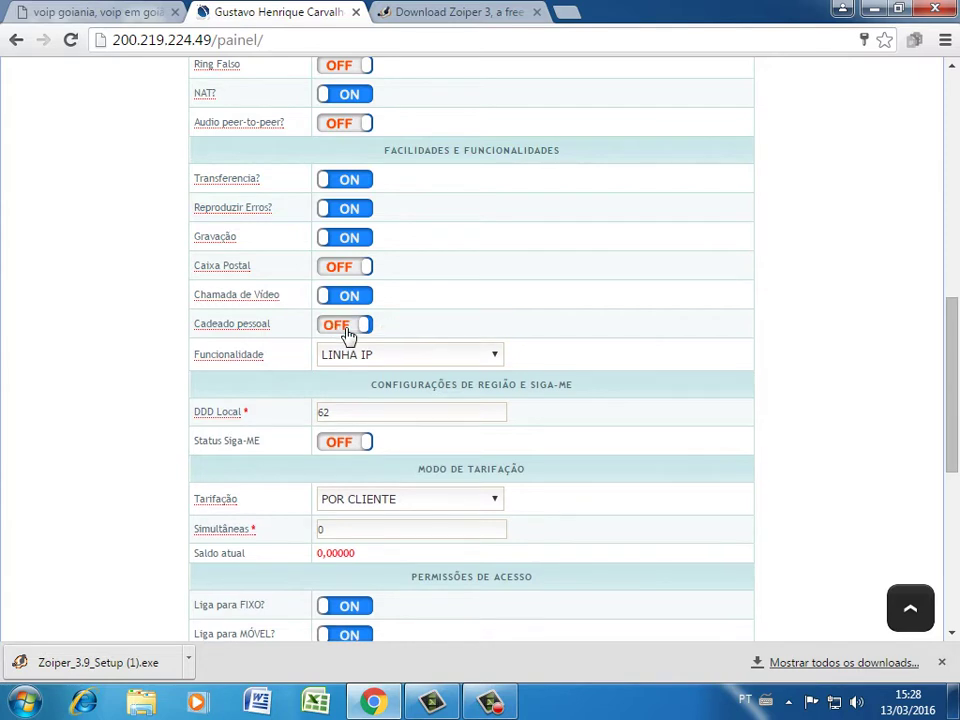
left_click(327, 333)
left_click(435, 325)
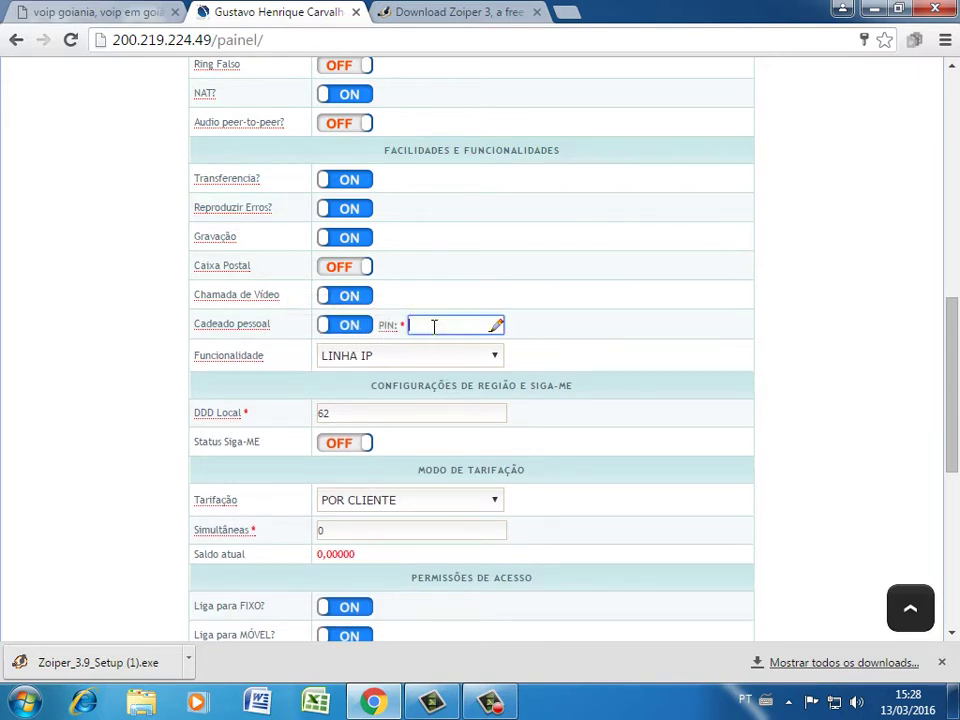
Leave Cadeado pessoal off and switch Caixa Postal on and back off
left_click(345, 330)
left_click(347, 268)
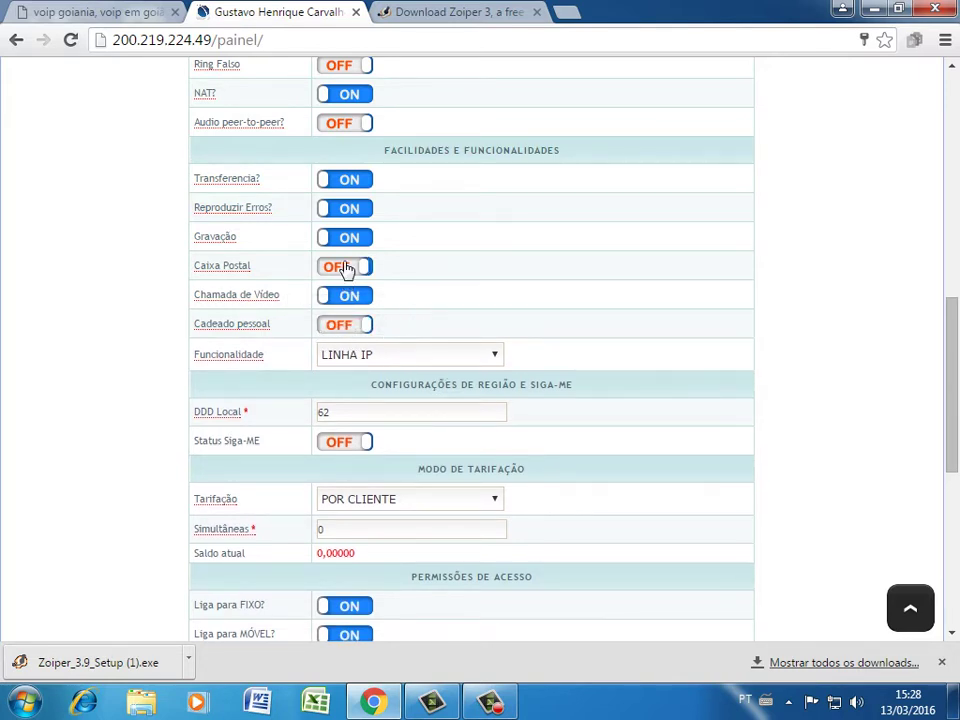
left_click(485, 268)
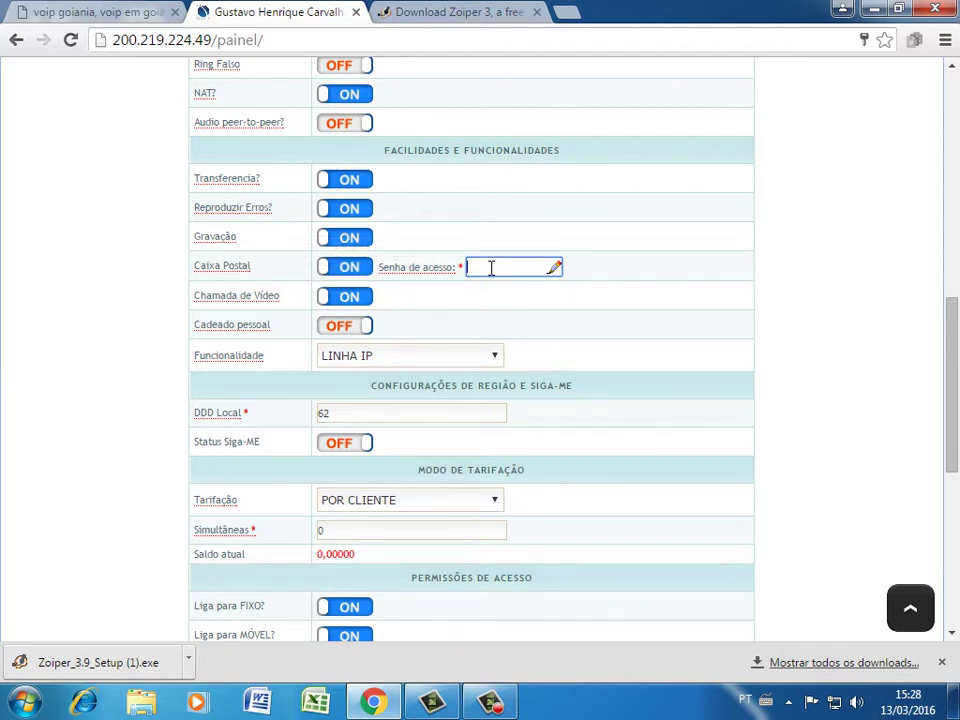
left_click(345, 272)
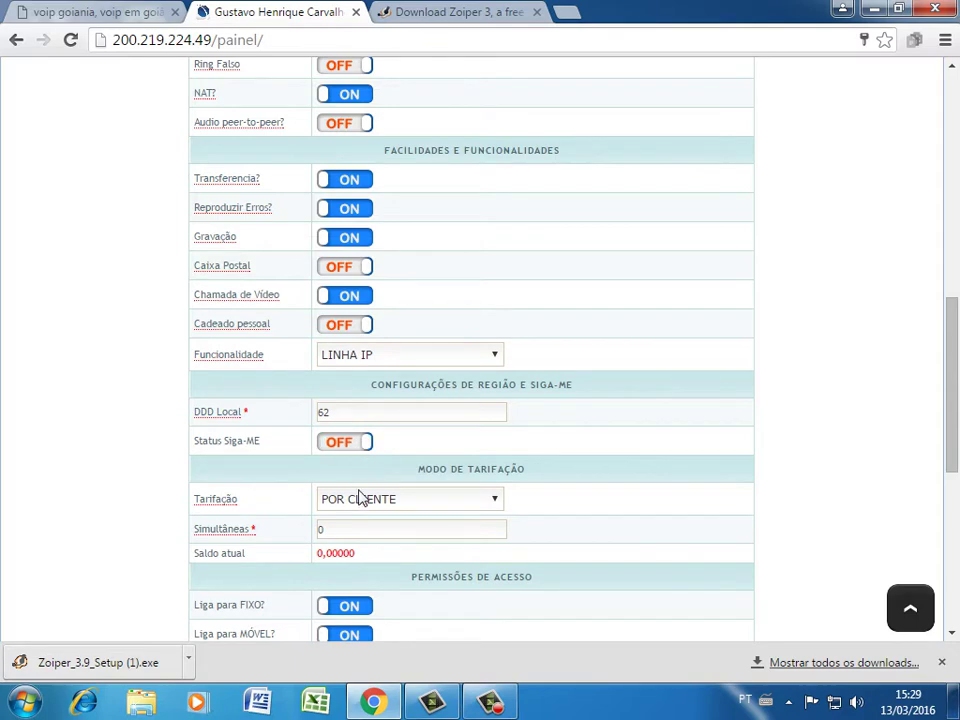
Set Simultâneas to 7, dismiss the colour-scheme warning and review the line form
scroll(360, 497, "down", 2)
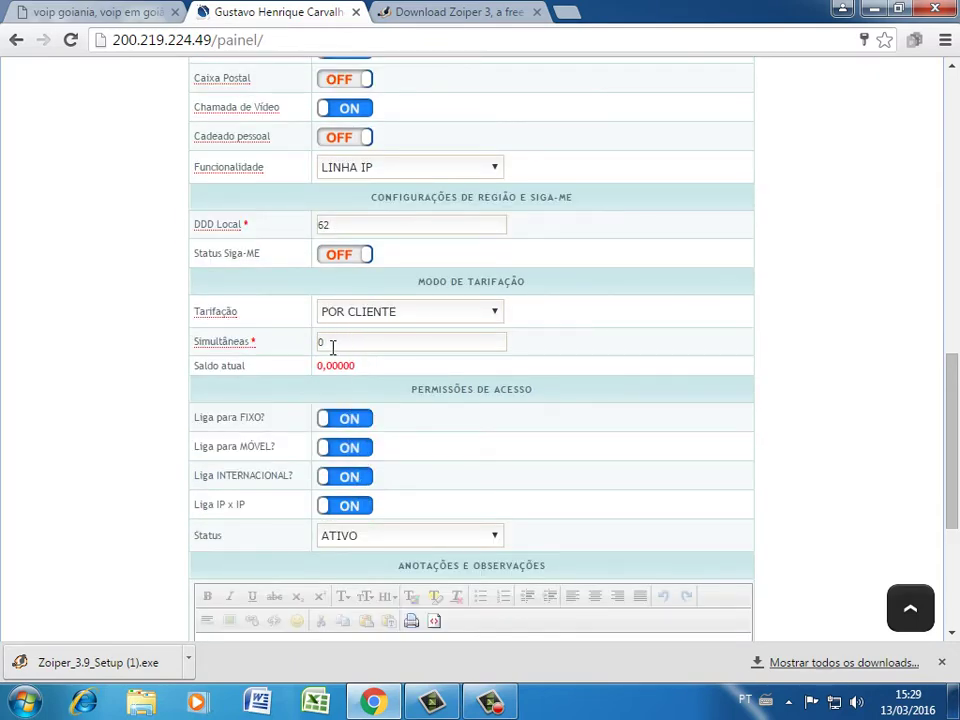
double_click(330, 343)
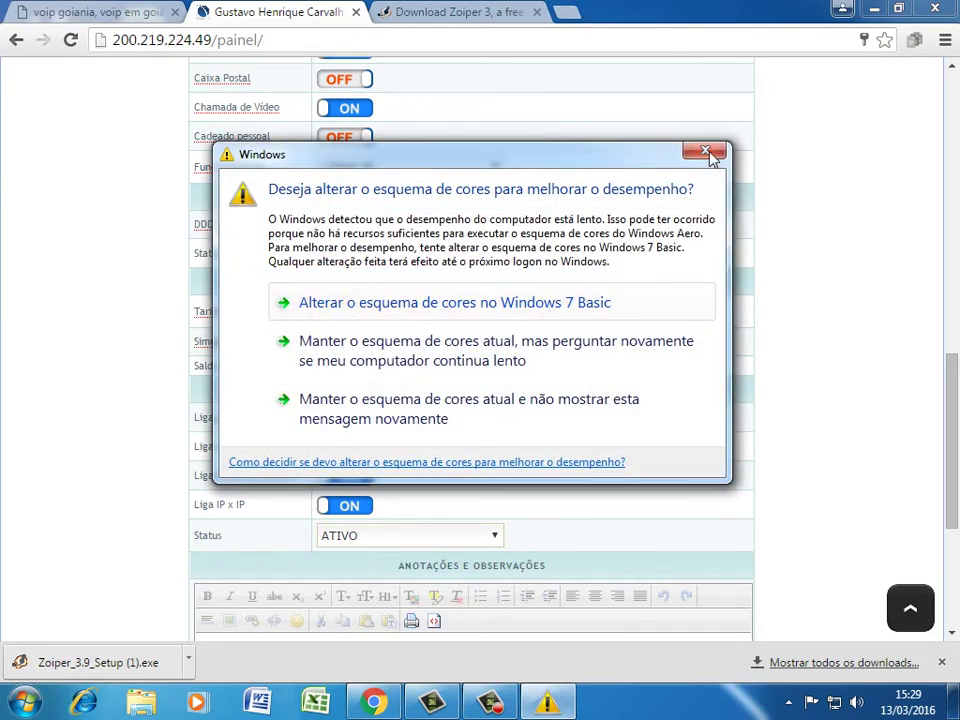
left_click(704, 151)
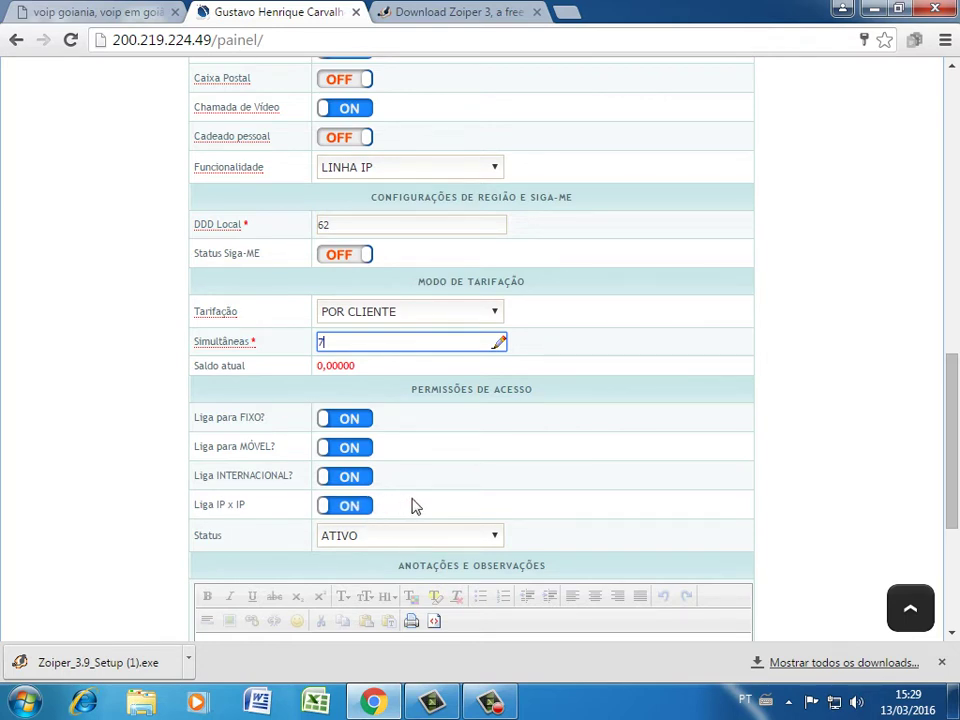
scroll(456, 514, "down", 1)
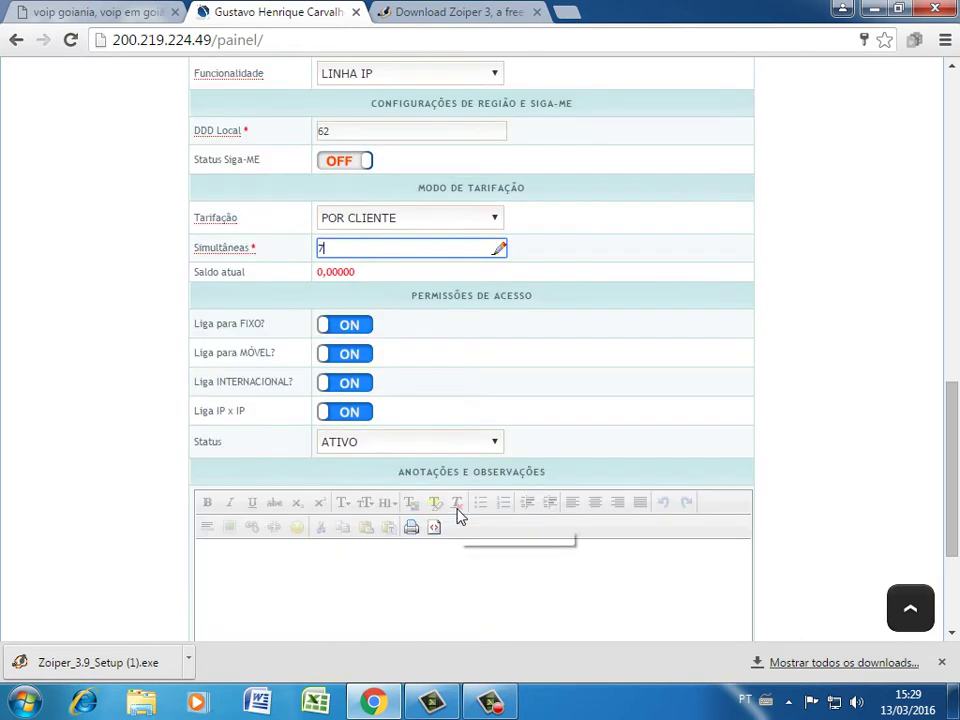
scroll(456, 514, "down", 1)
scroll(465, 505, "down", 1)
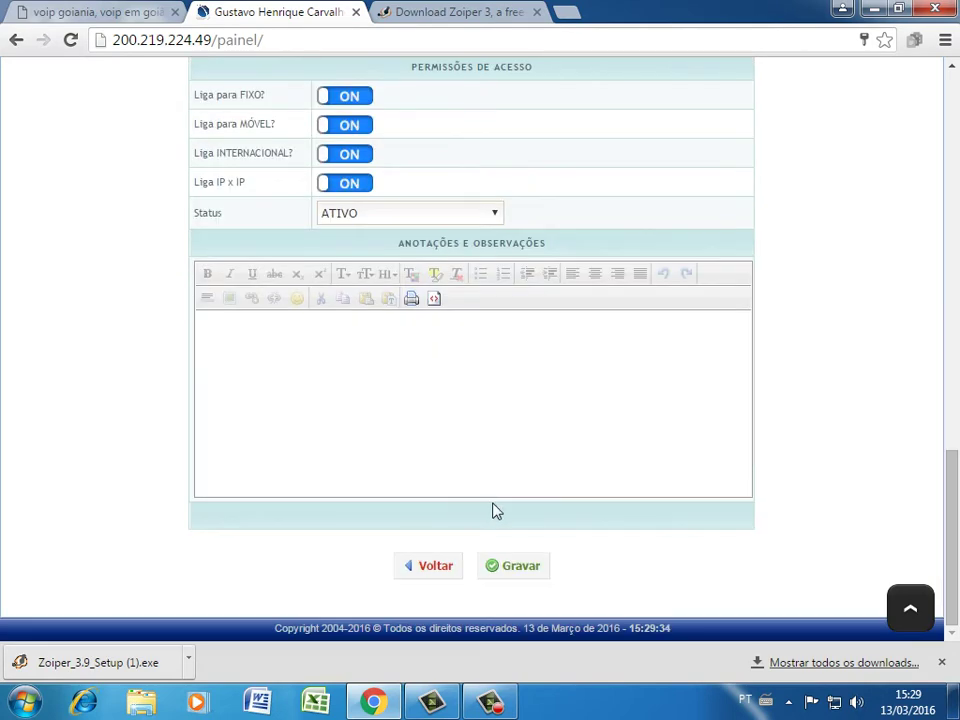
scroll(454, 241, "up", 2)
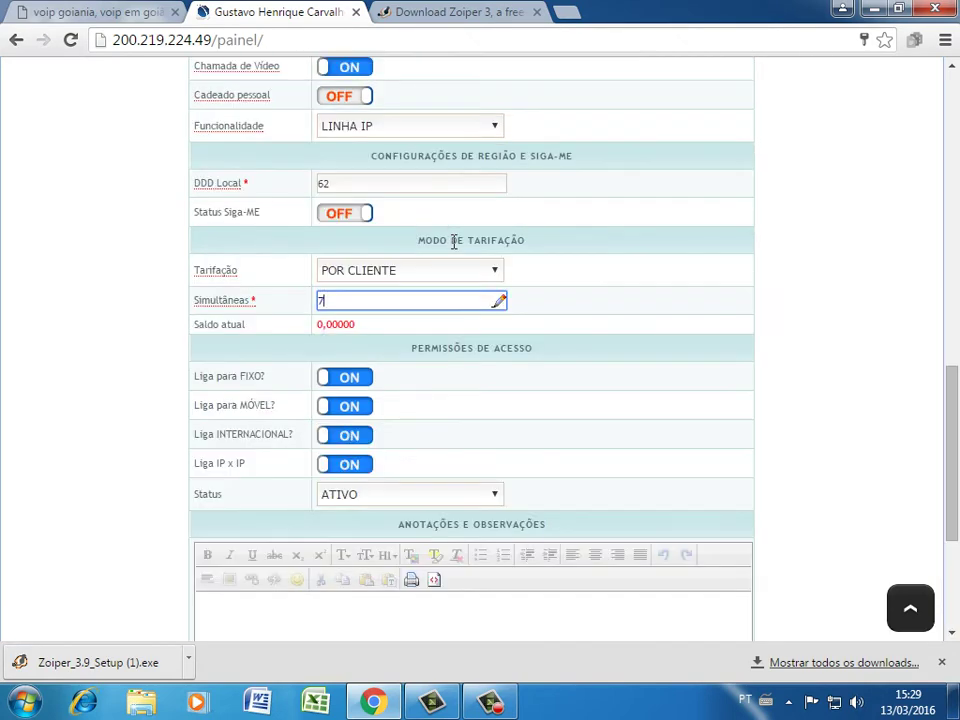
scroll(454, 245, "up", 4)
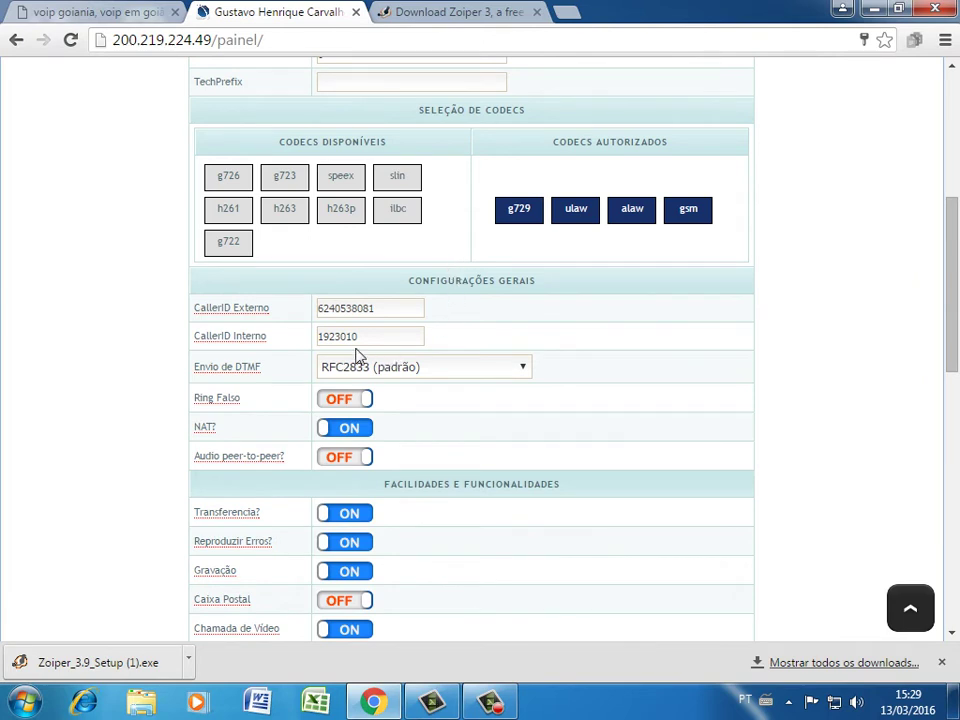
mouse_move(229, 373)
scroll(582, 420, "down", 9)
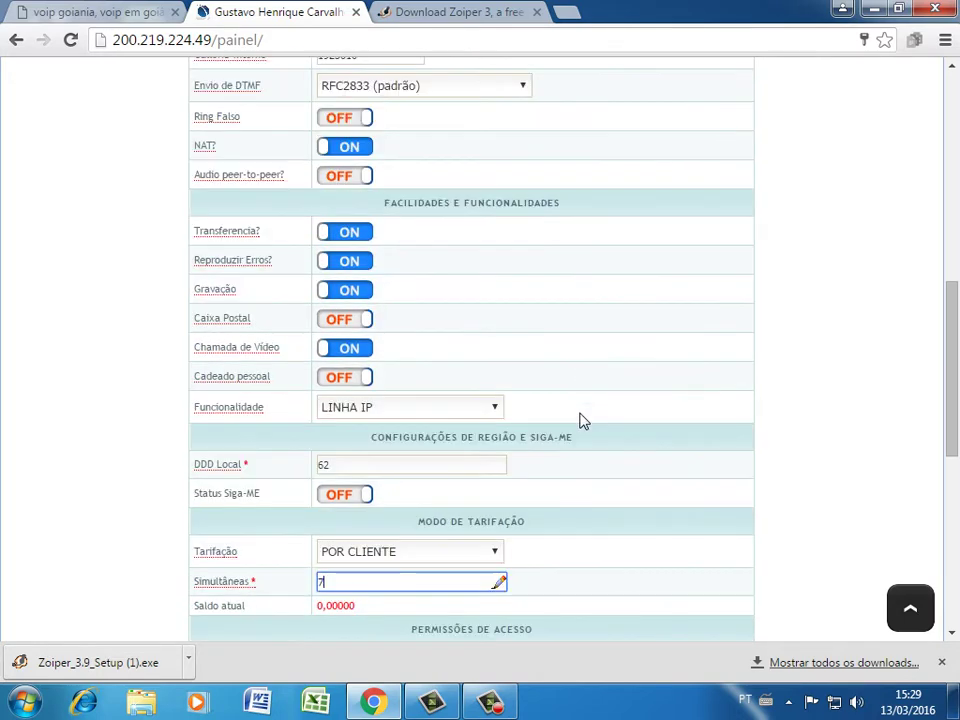
Save the line settings with Gravar and OK, then launch Zoiper_3.9_Setup (1).exe
left_click(523, 568)
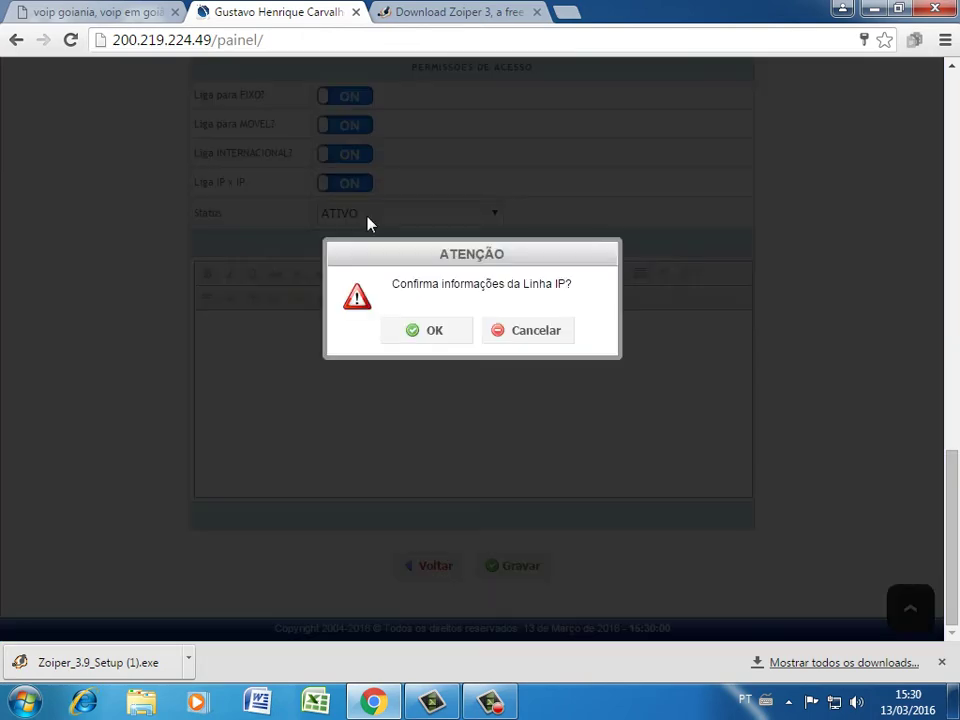
left_click(452, 338)
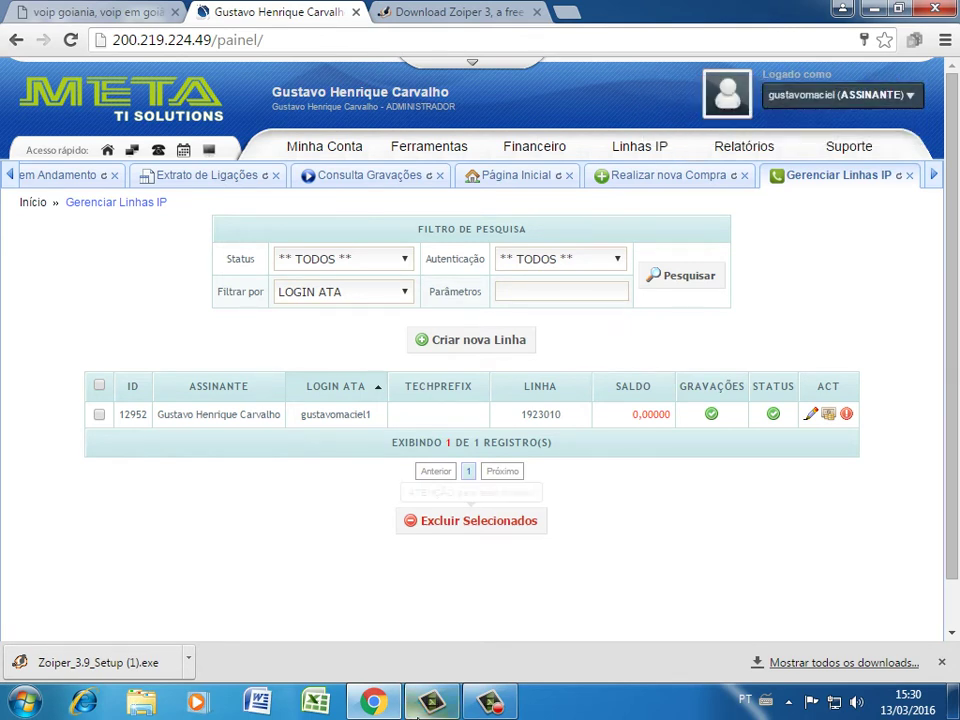
left_click(100, 662)
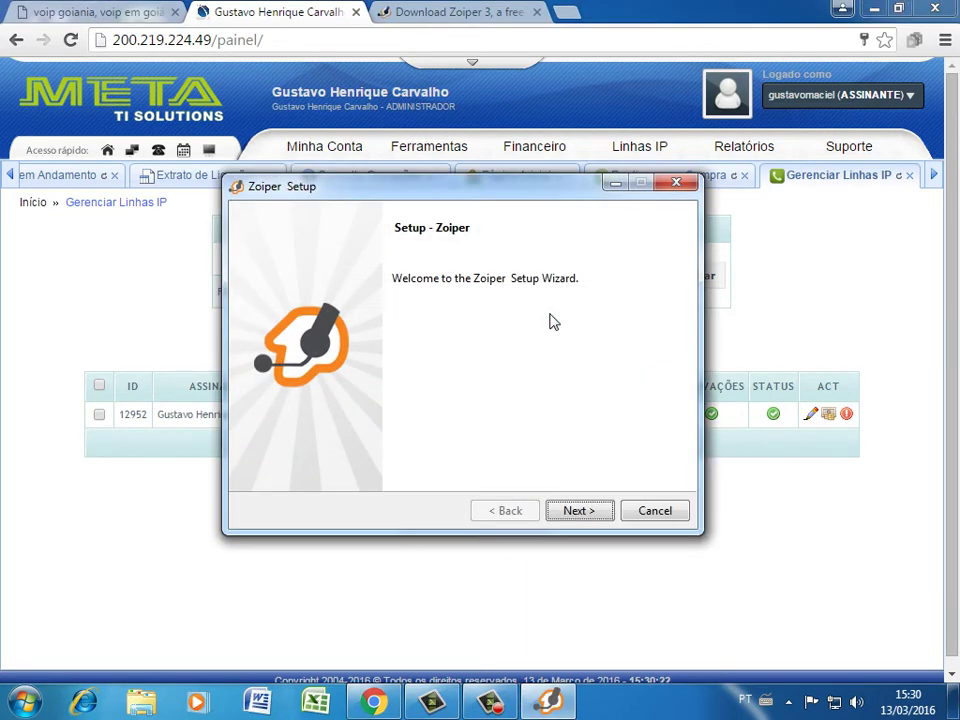
Accept the Zoiper licence and install into C:\Program Files (x86)\Zoiper with default options
left_click(585, 510)
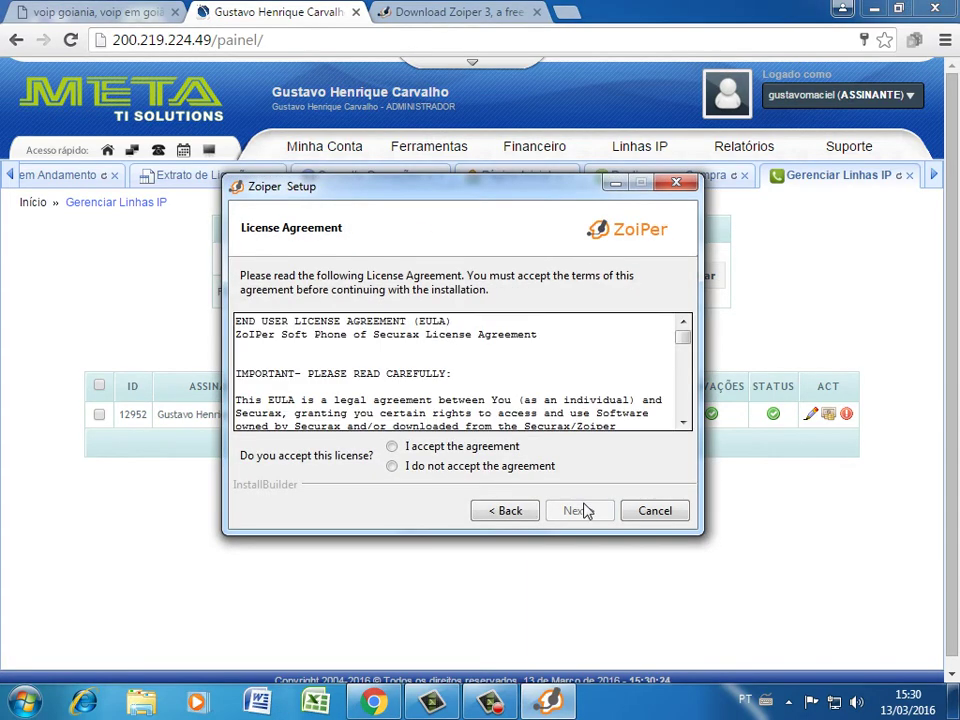
left_click(452, 446)
left_click(583, 512)
left_click(586, 512)
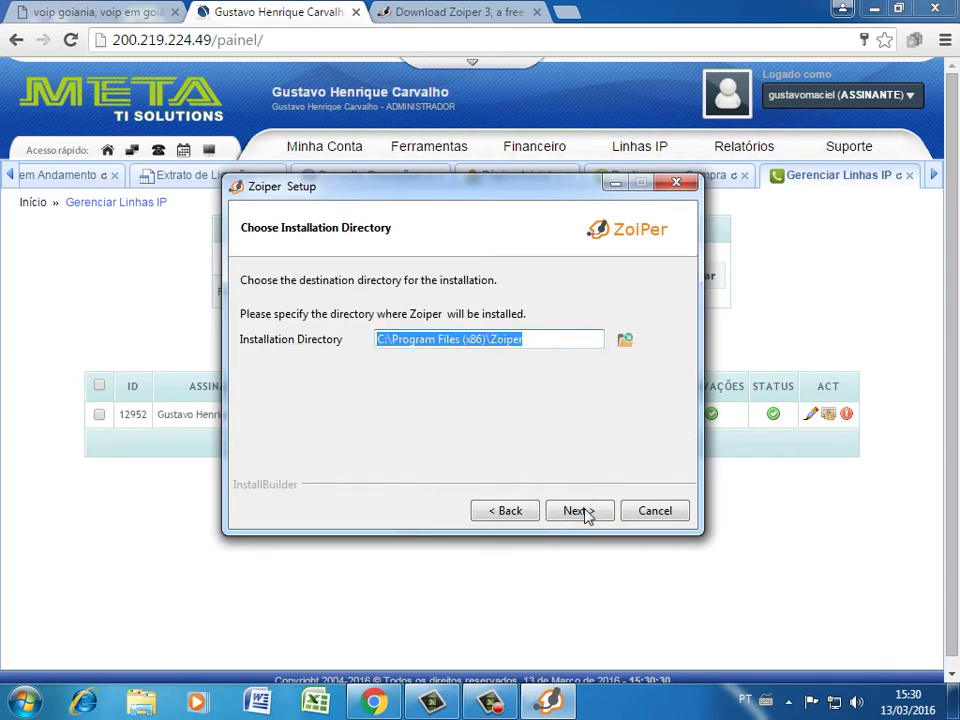
left_click(587, 513)
left_click(587, 513)
left_click(587, 513)
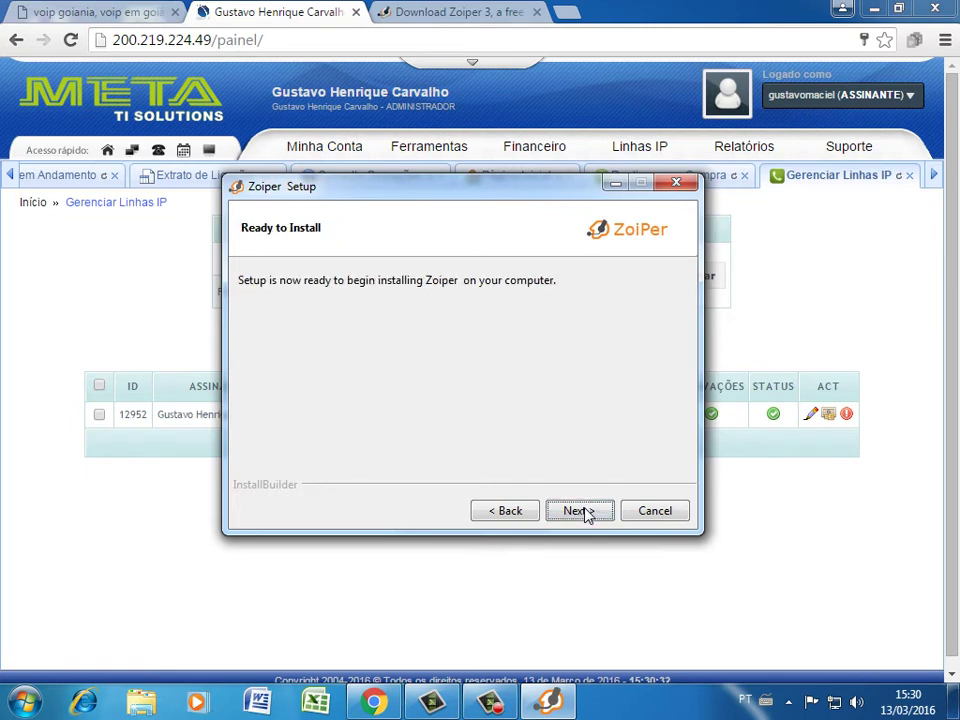
left_click(587, 513)
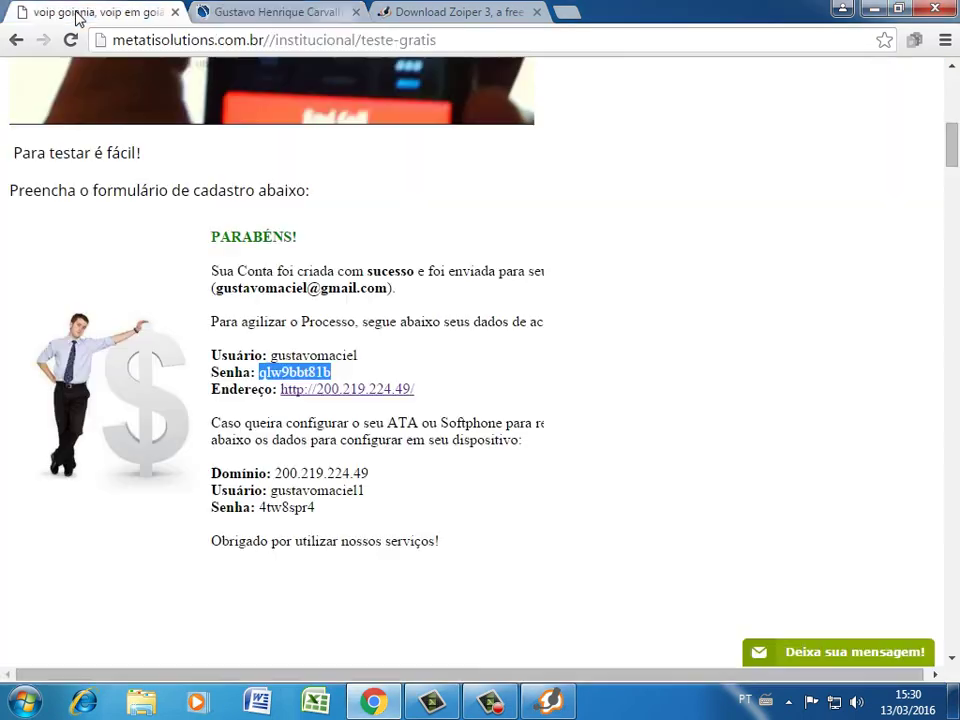
left_click(72, 12)
Select the Domínio, Usuário and Senha access details on the account page
left_click(220, 348)
left_click_drag(212, 356, 431, 388)
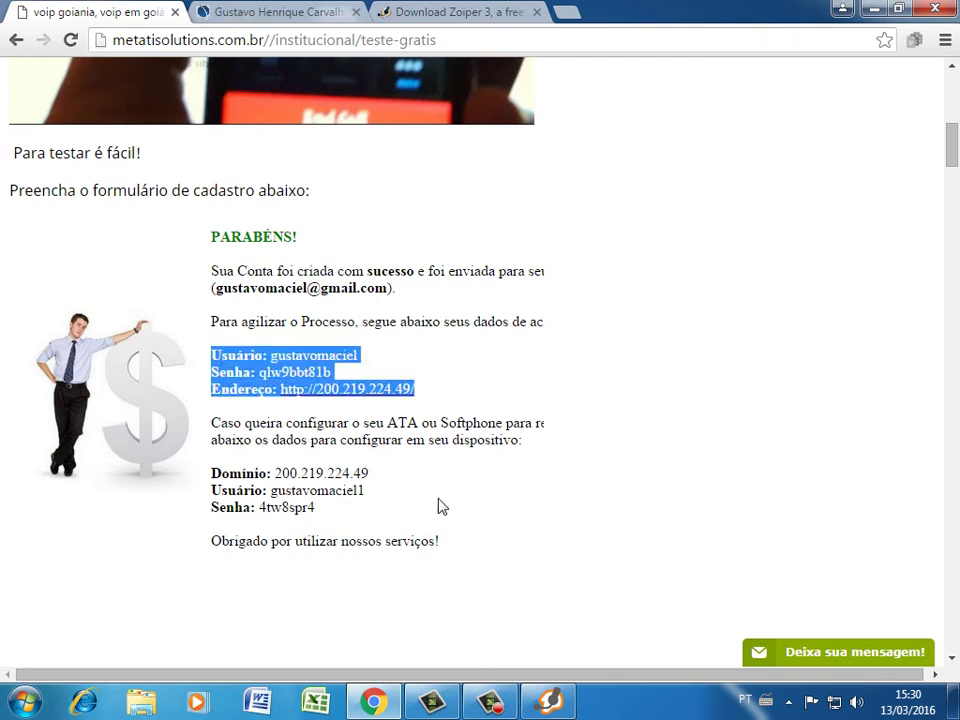
left_click(224, 487)
left_click_drag(213, 473, 347, 518)
left_click(324, 474)
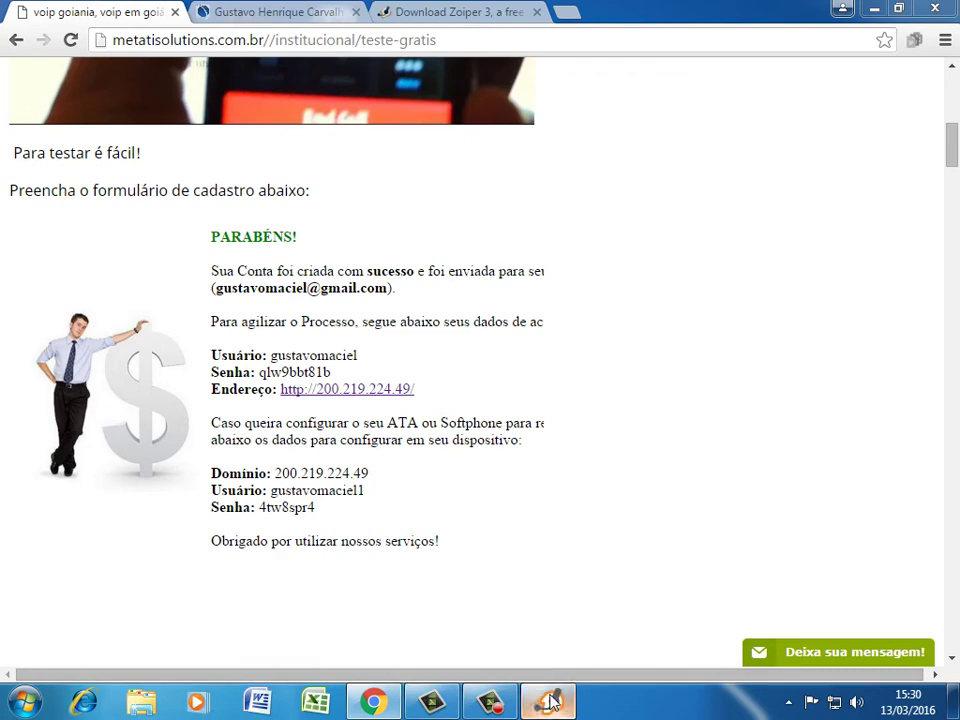
Finish Zoiper setup with launch enabled and minimize Chrome to show the Zoiper window
left_click(883, 9)
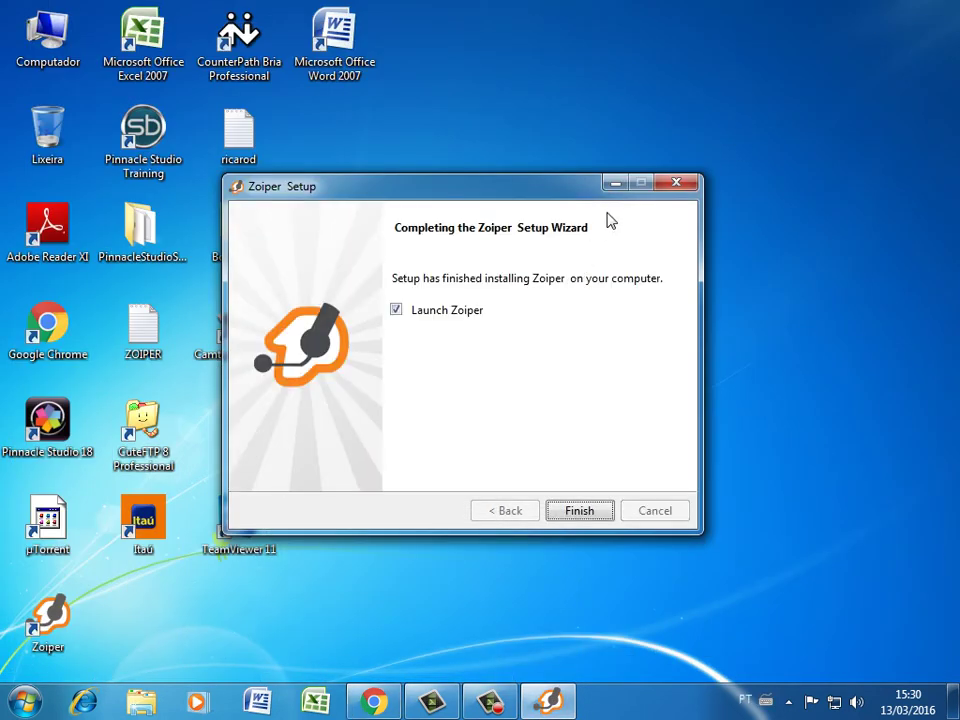
left_click(578, 511)
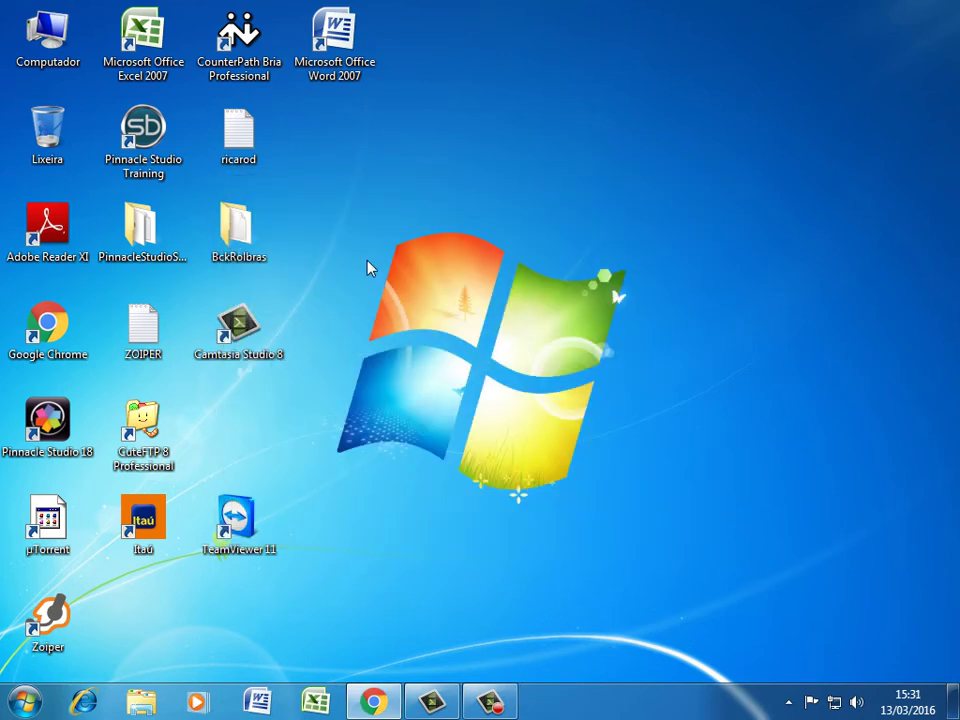
left_click(374, 703)
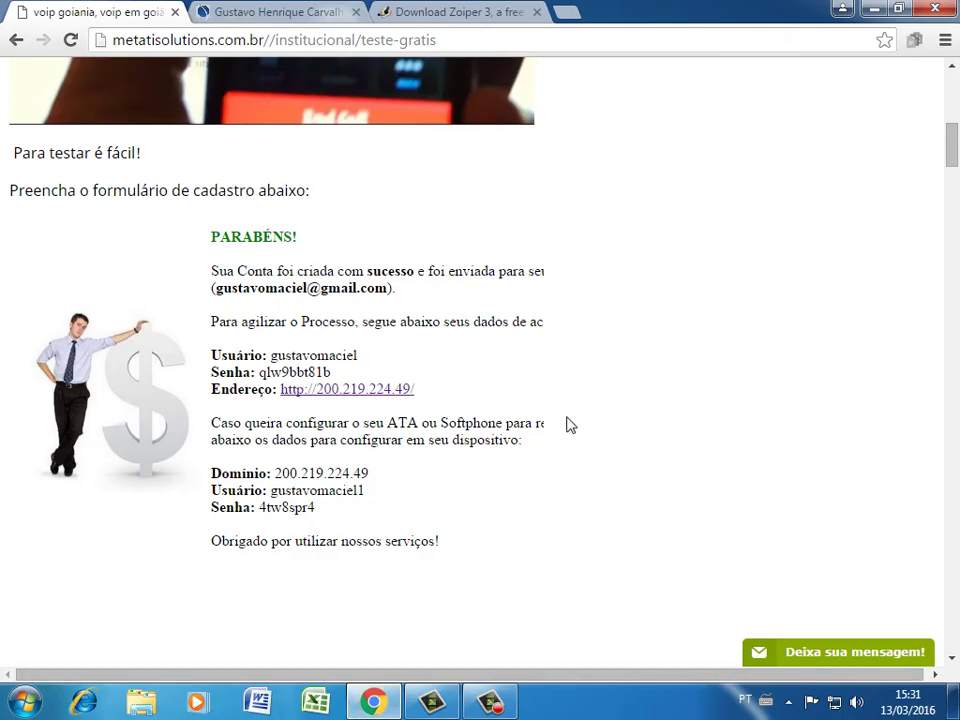
mouse_move(503, 708)
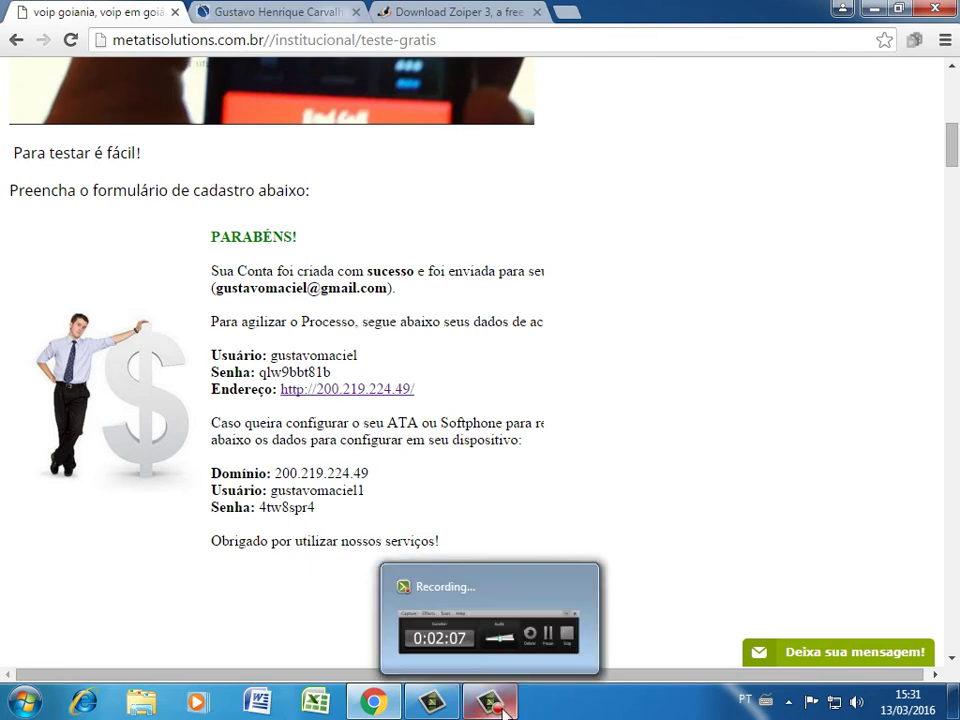
mouse_move(510, 671)
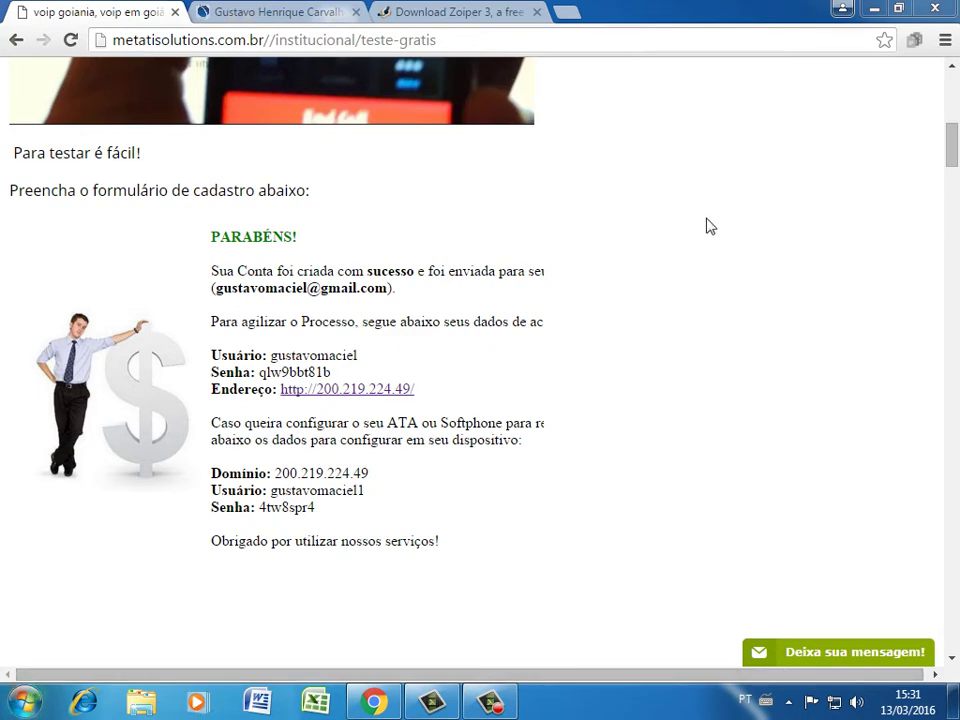
left_click(875, 9)
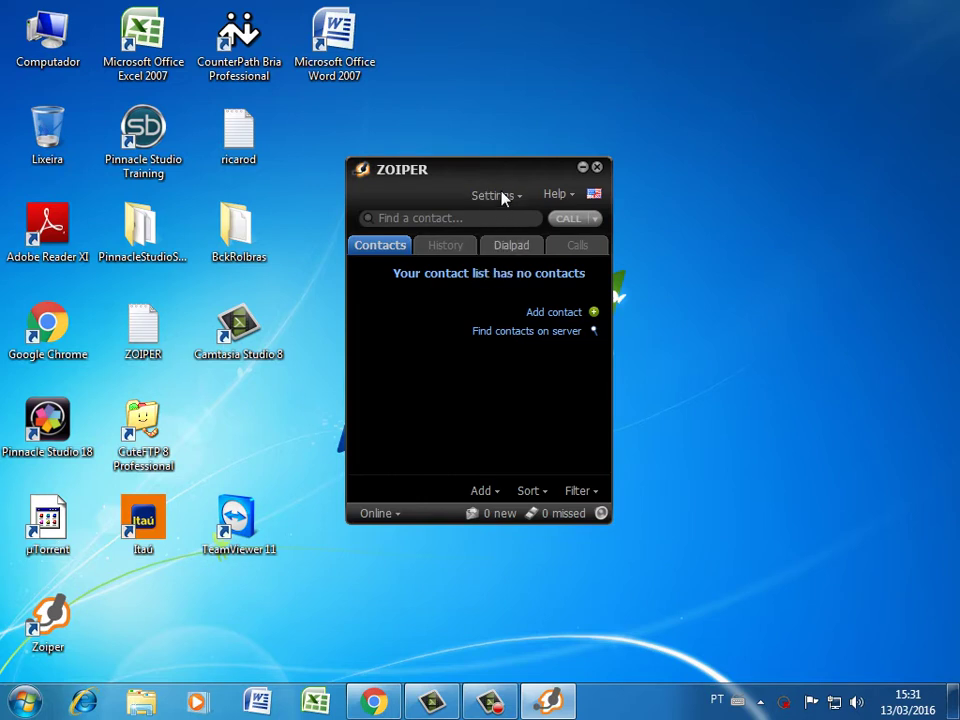
Start a new SIP account from Zoiper's settings menu
left_click(501, 194)
left_click(504, 195)
left_click(495, 200)
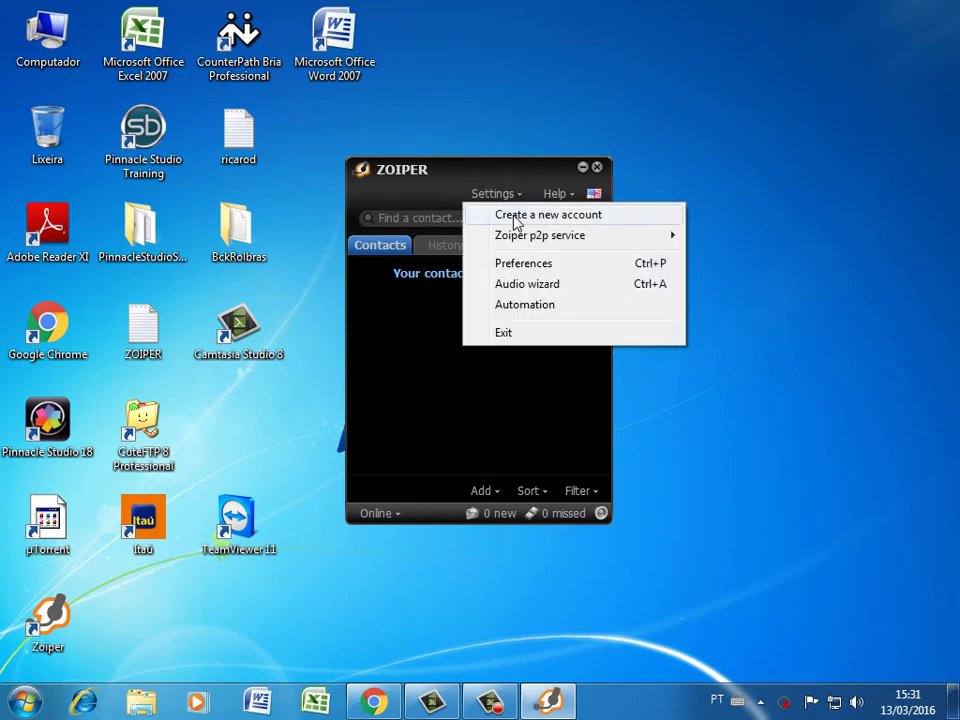
left_click(519, 223)
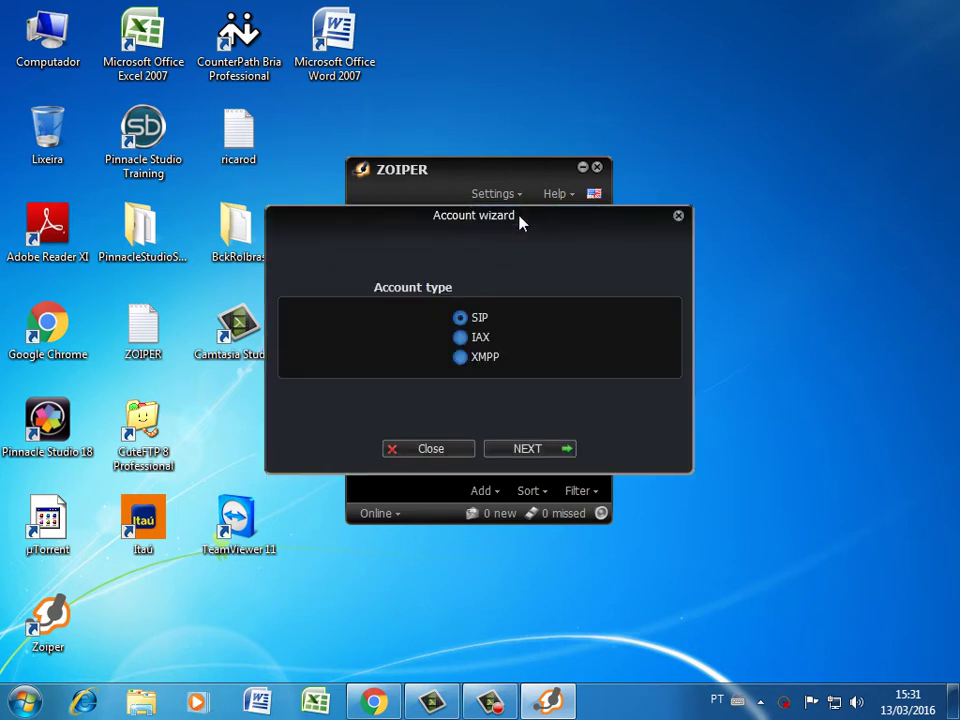
left_click(534, 450)
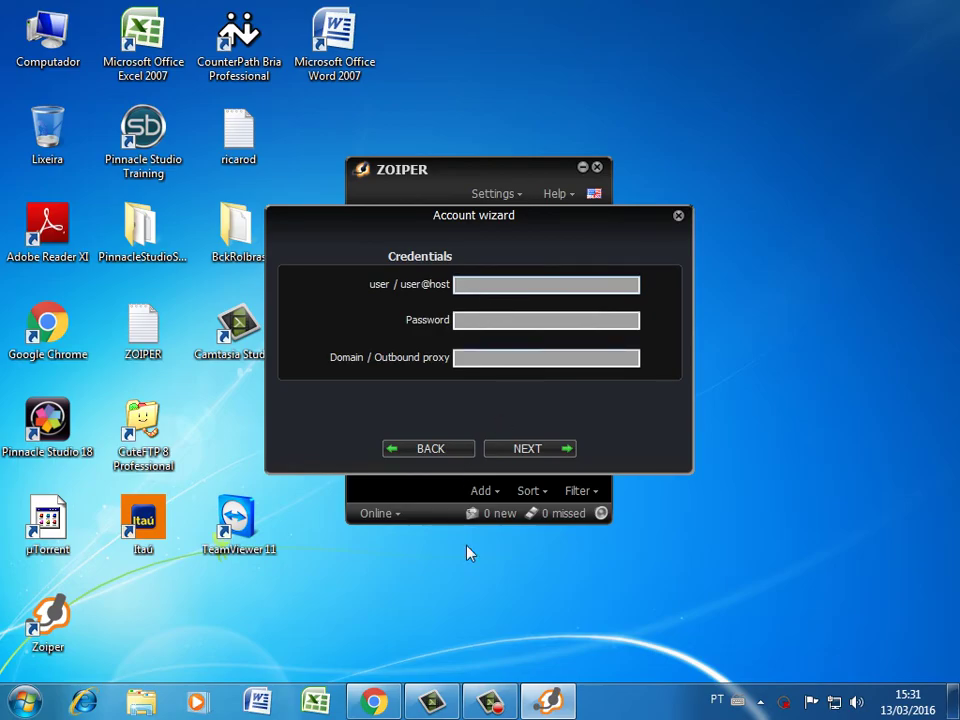
Copy the softphone username from the Chrome page and enter it in the wizard
left_click(374, 701)
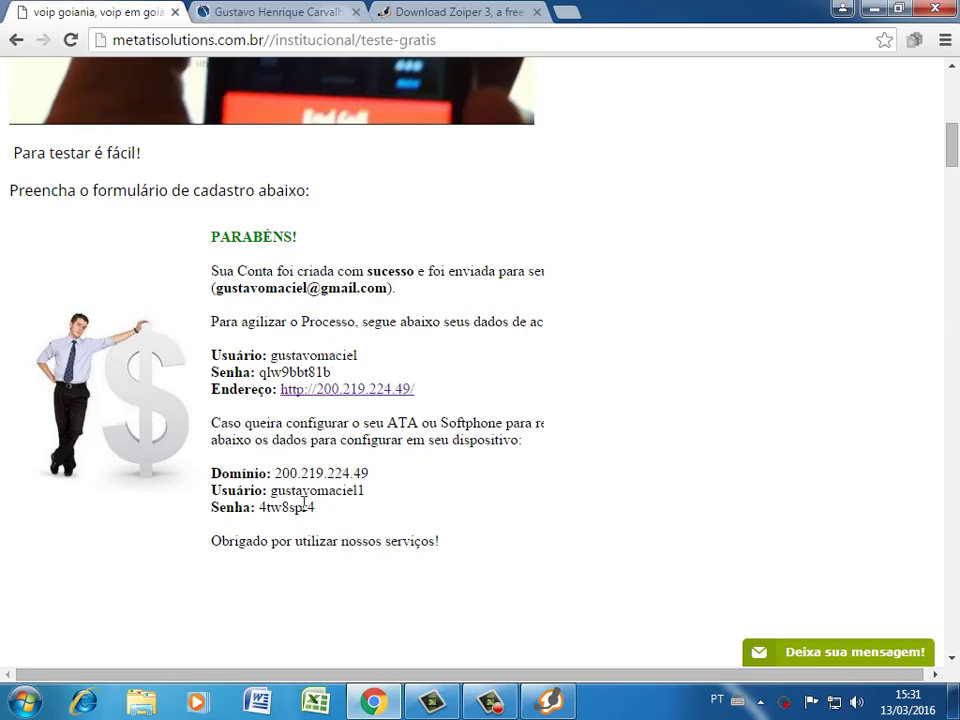
left_click_drag(271, 490, 371, 491)
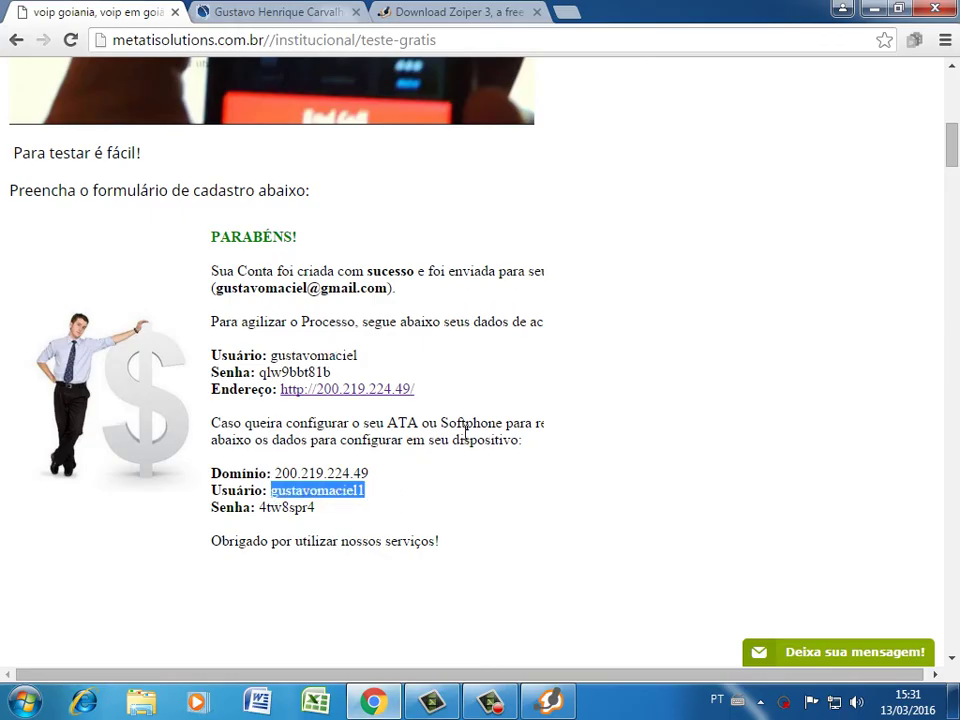
left_click(873, 9)
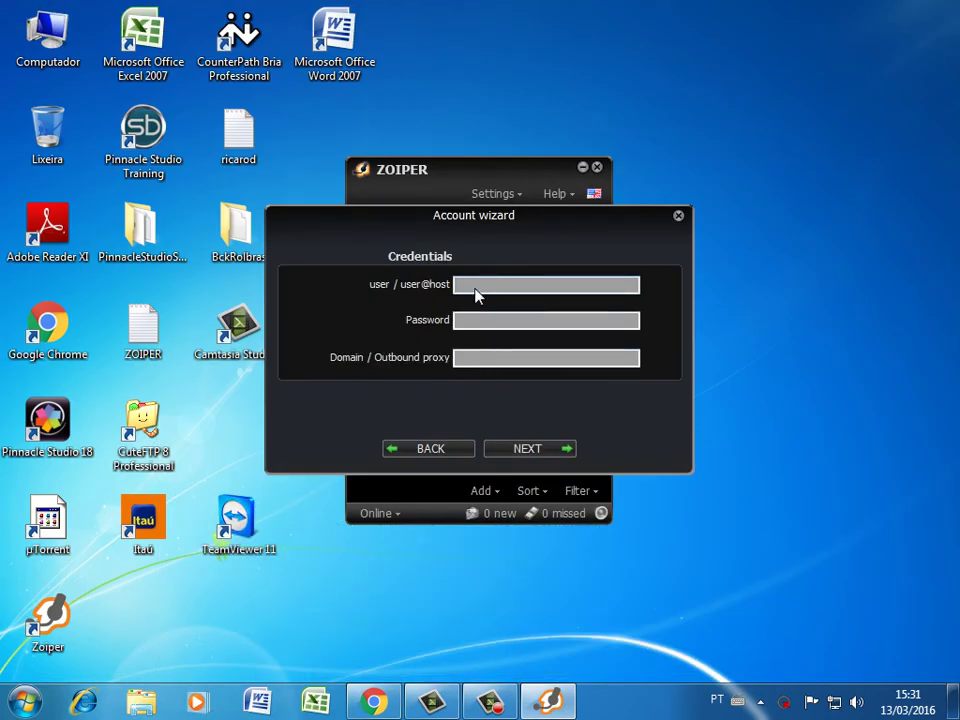
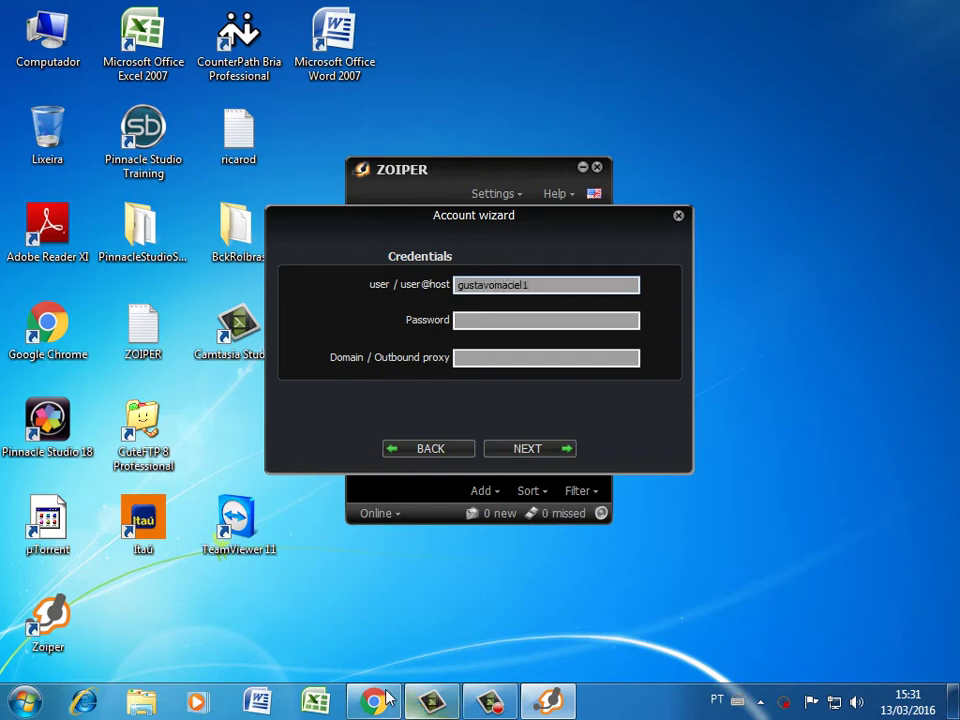
Paste the softphone password, enter domain 200.219.224.49 and advance to the account name step
left_click(374, 702)
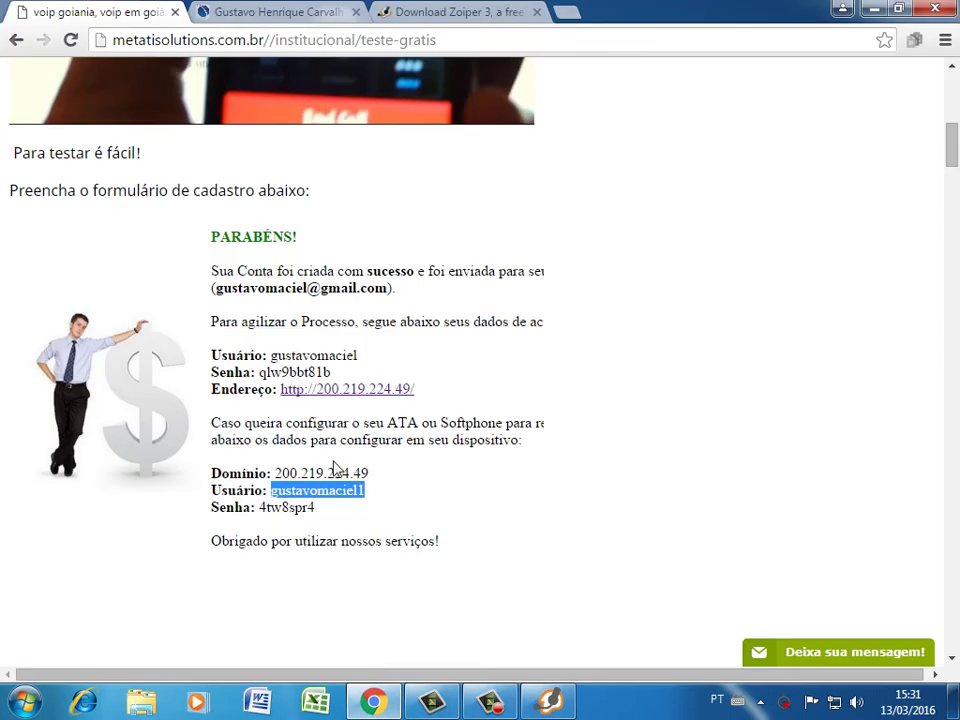
left_click(264, 521)
left_click_drag(259, 507, 414, 506)
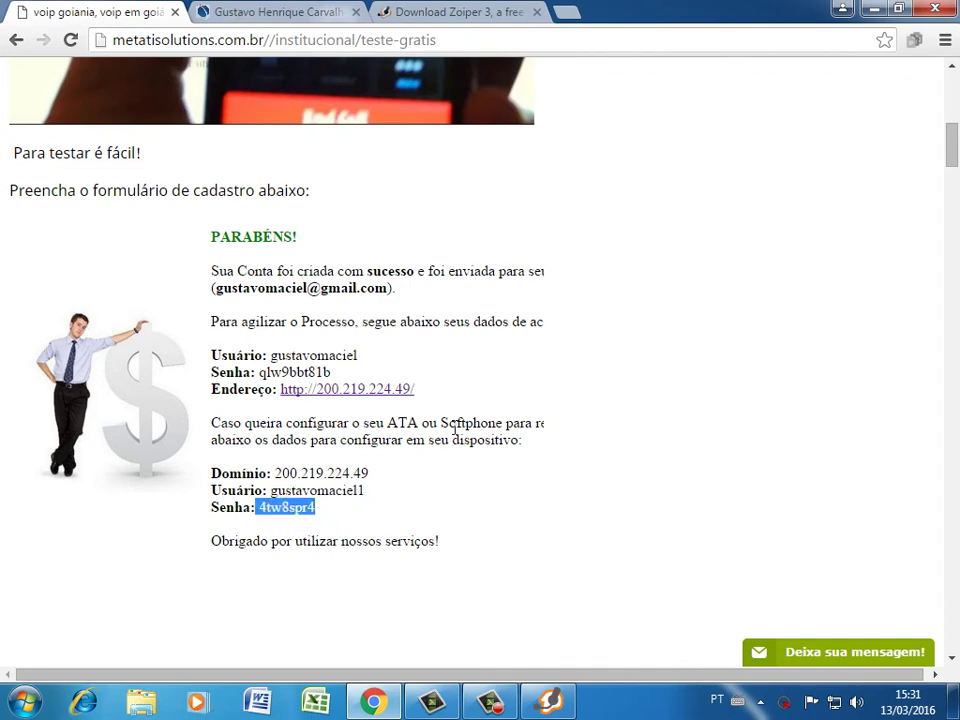
left_click(873, 9)
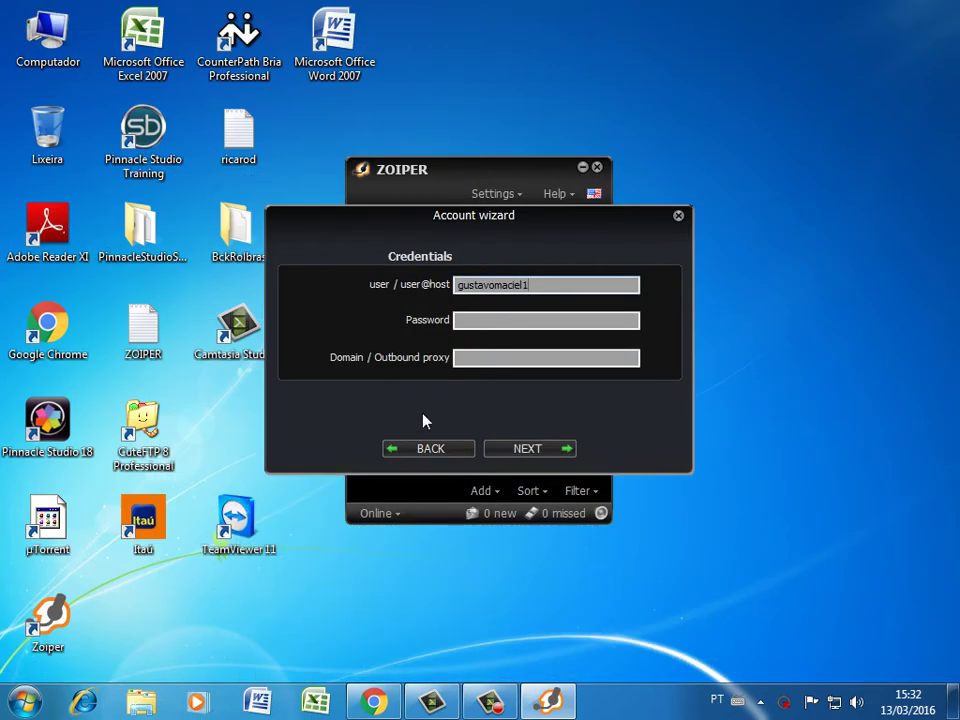
left_click(467, 328)
key("ctrl+v")
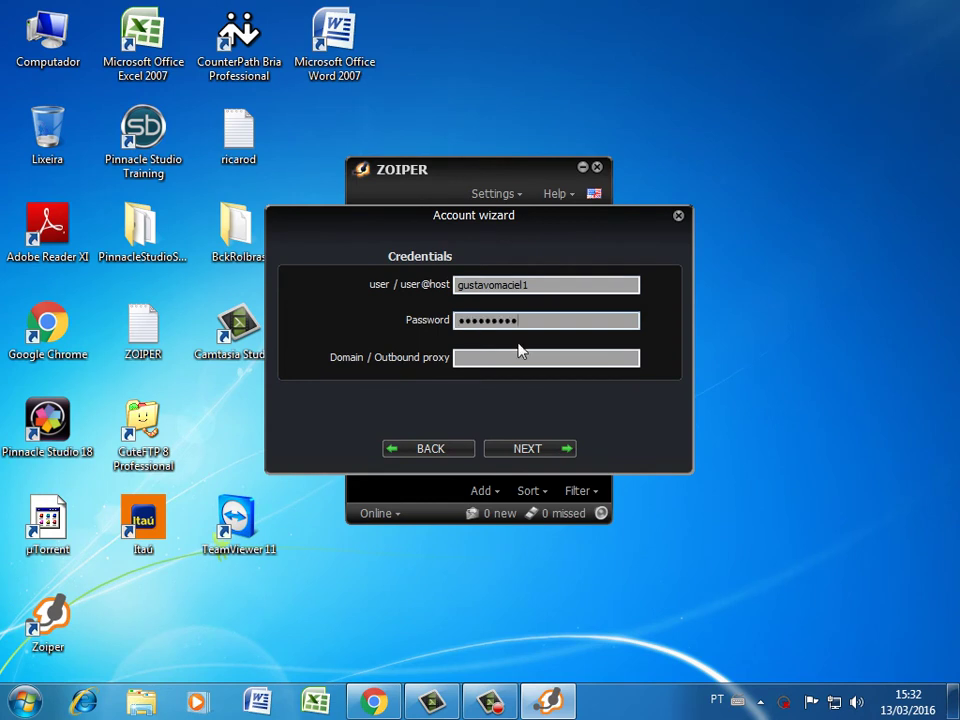
left_click(475, 362)
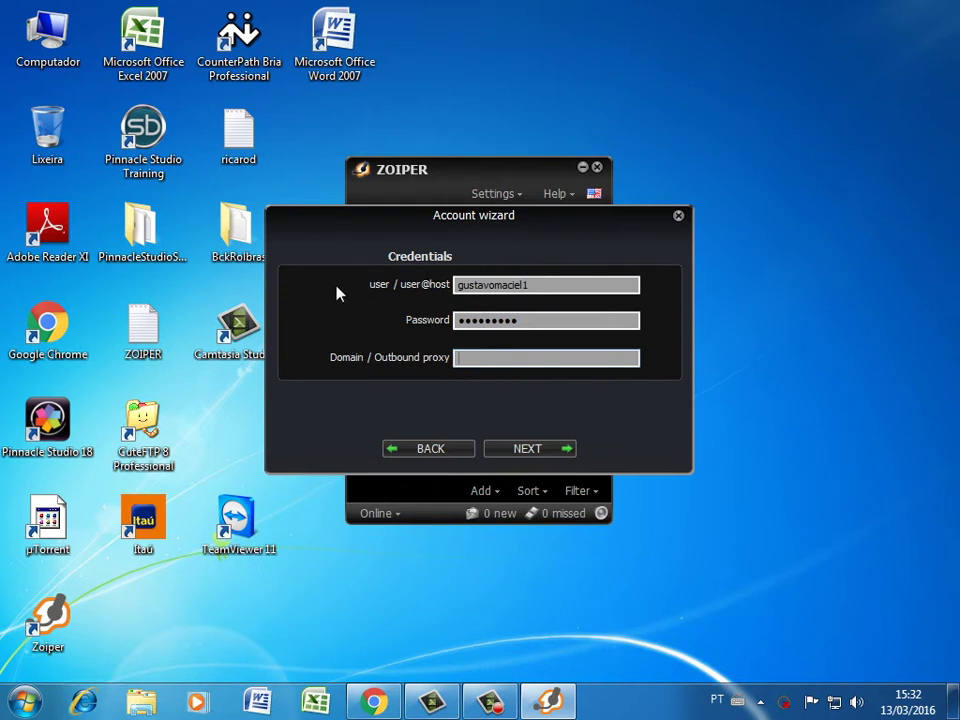
type("200.219.22")
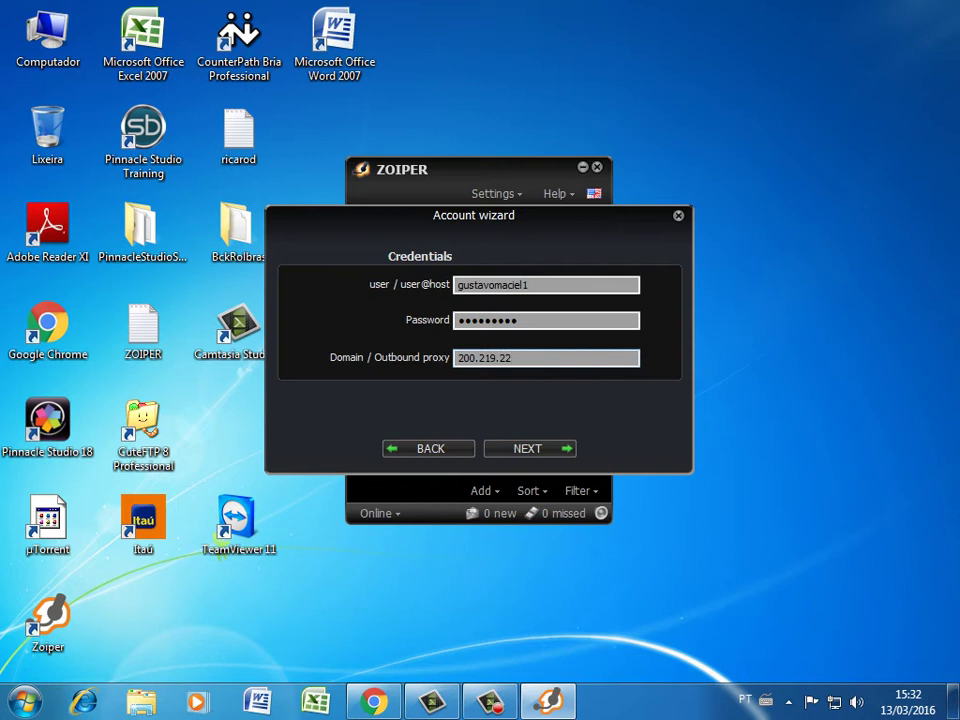
type("4.49")
left_click(541, 455)
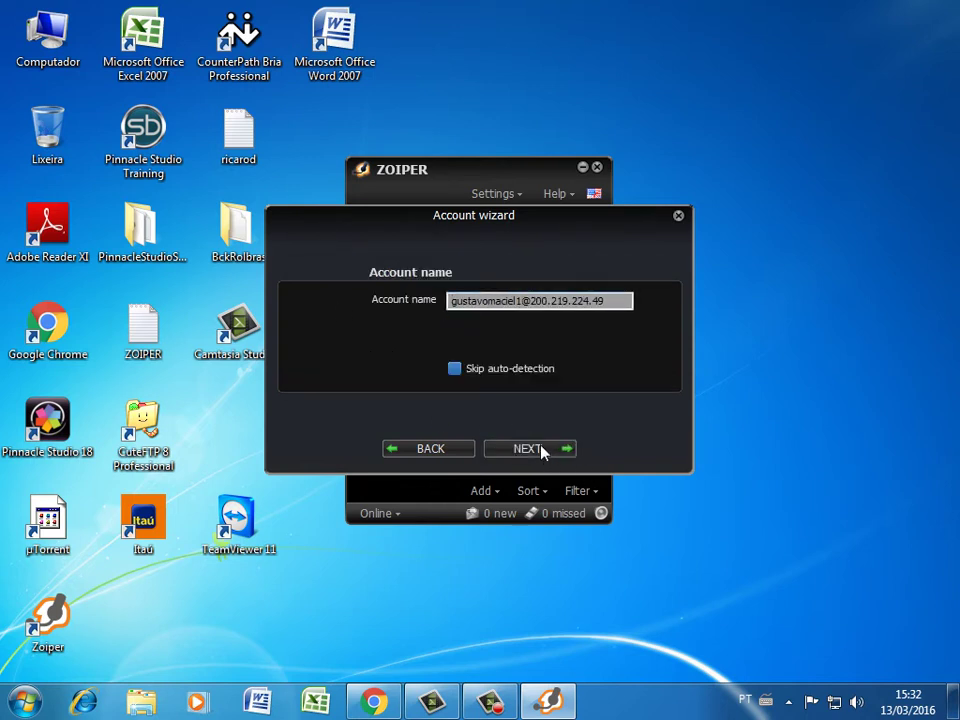
Attempt to connect the new account, then close the wizard after the PBX connection fails
left_click(541, 452)
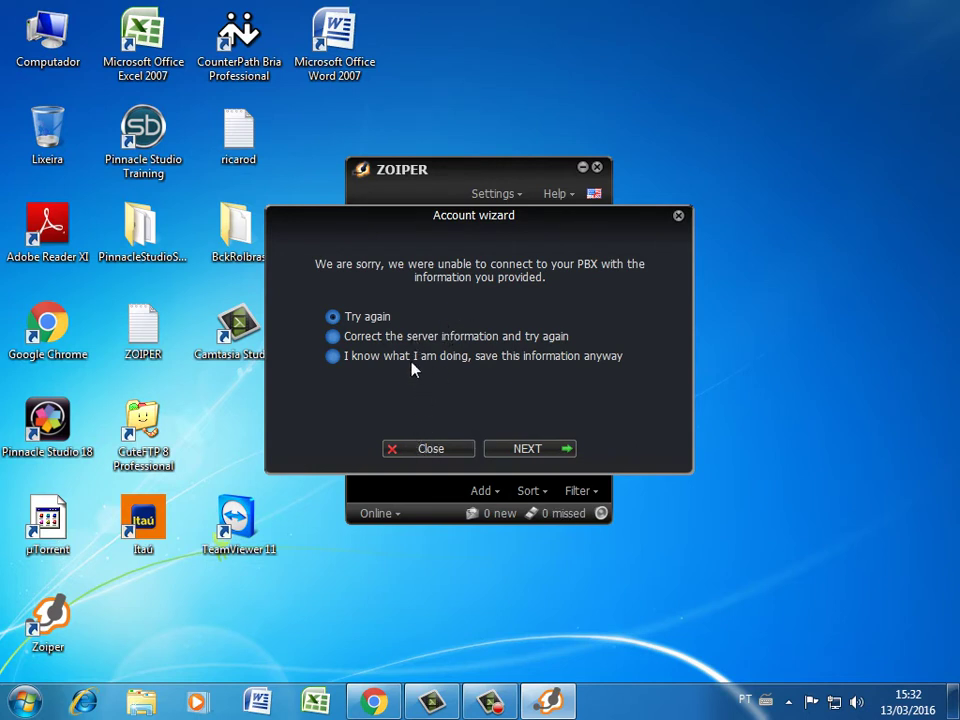
left_click(422, 448)
Start a new SIP account in the account wizard again
left_click(505, 196)
left_click(514, 214)
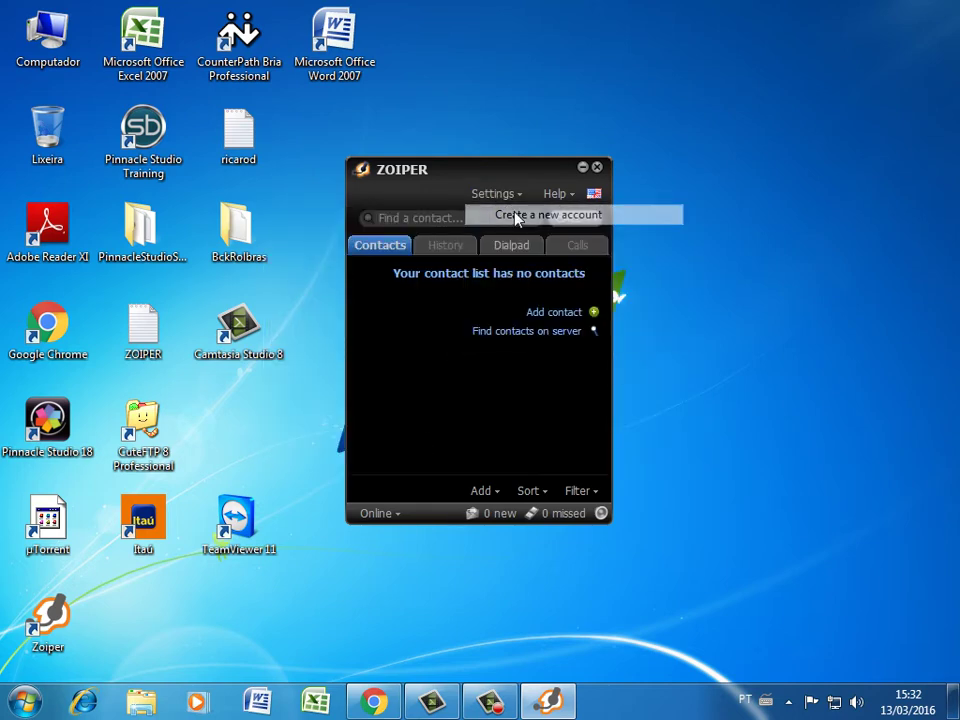
left_click(518, 449)
left_click(458, 283)
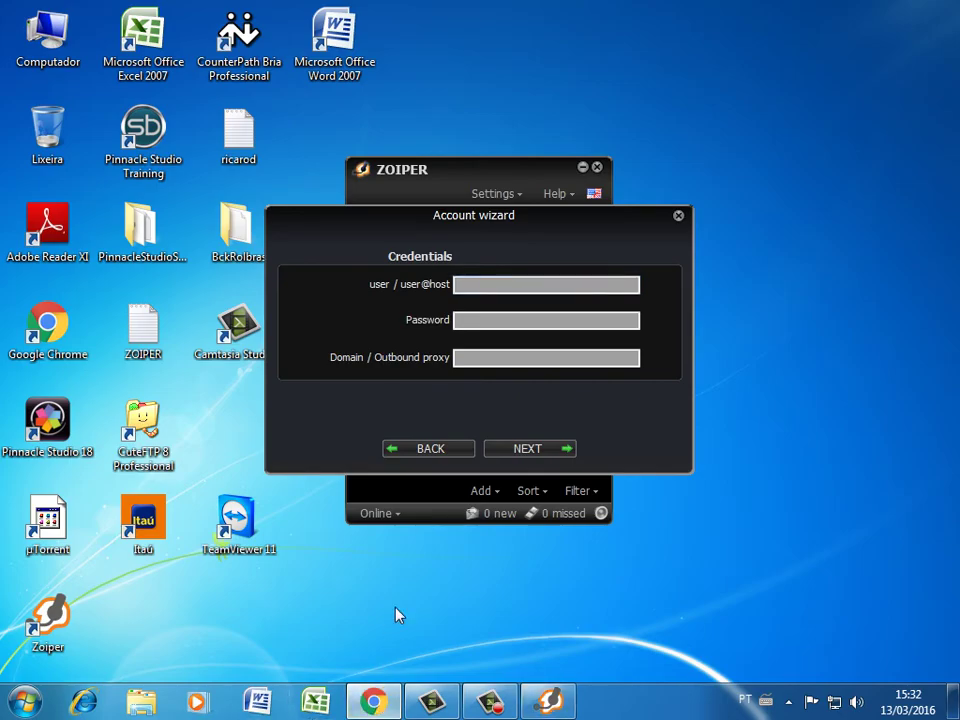
Enter the softphone username from the signup page, then select the account password there
key("alt+Tab")
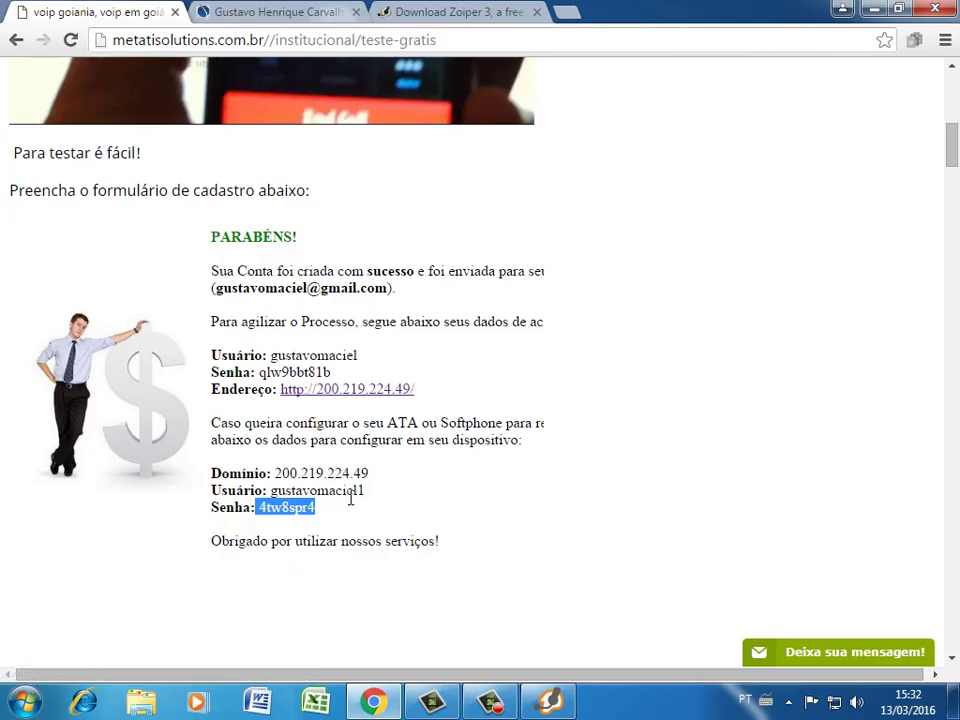
left_click(290, 500)
left_click_drag(270, 491, 426, 409)
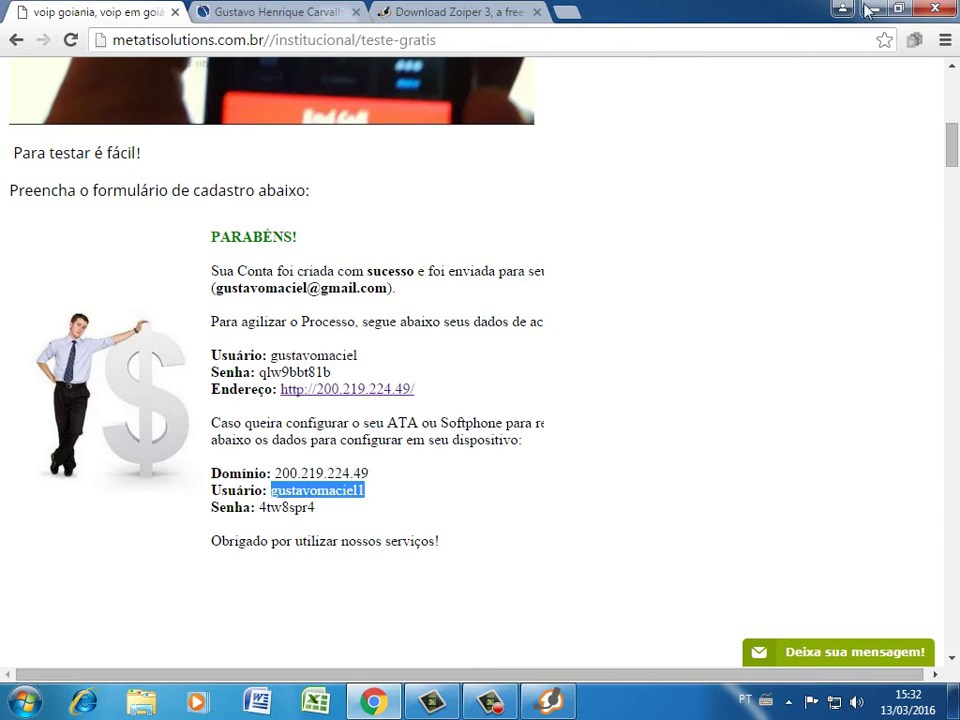
left_click(873, 9)
left_click(482, 291)
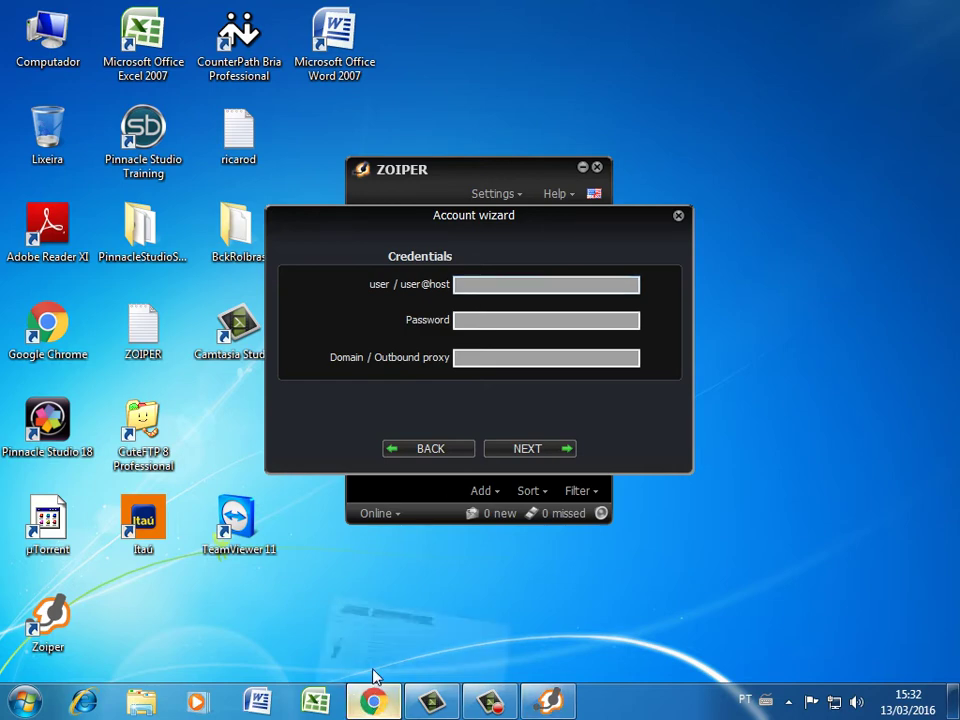
left_click(373, 700)
left_click(466, 462)
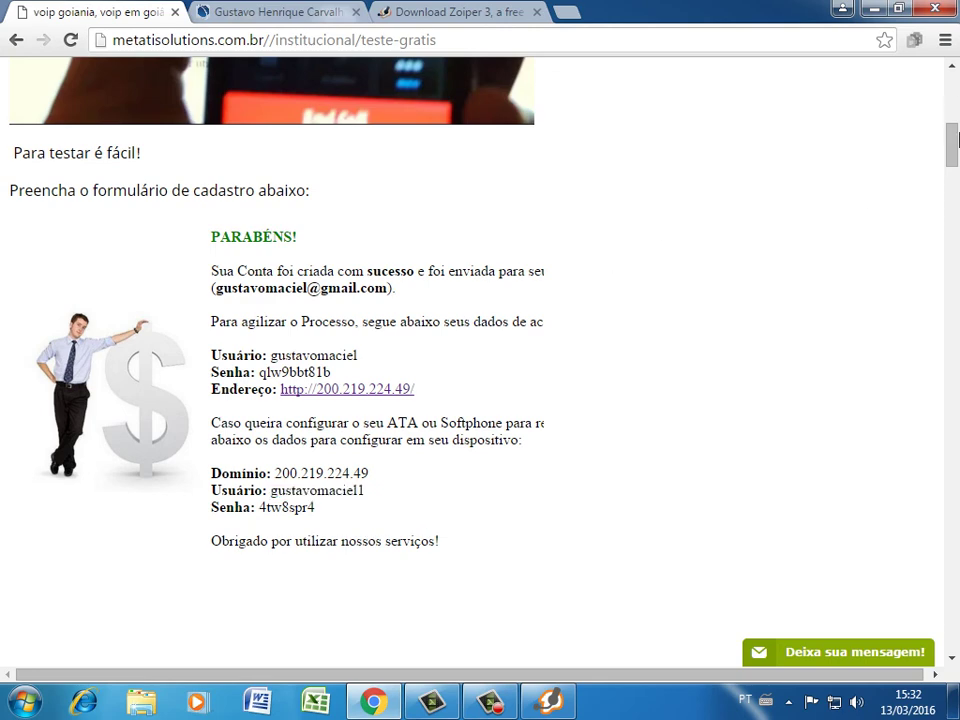
left_click(873, 8)
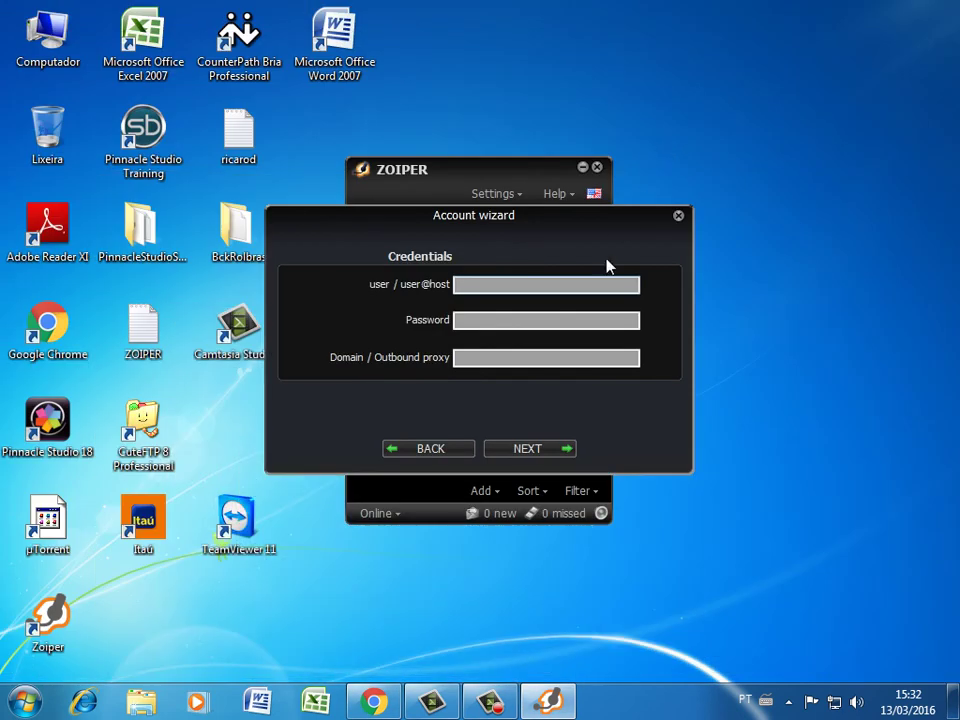
left_click(551, 290)
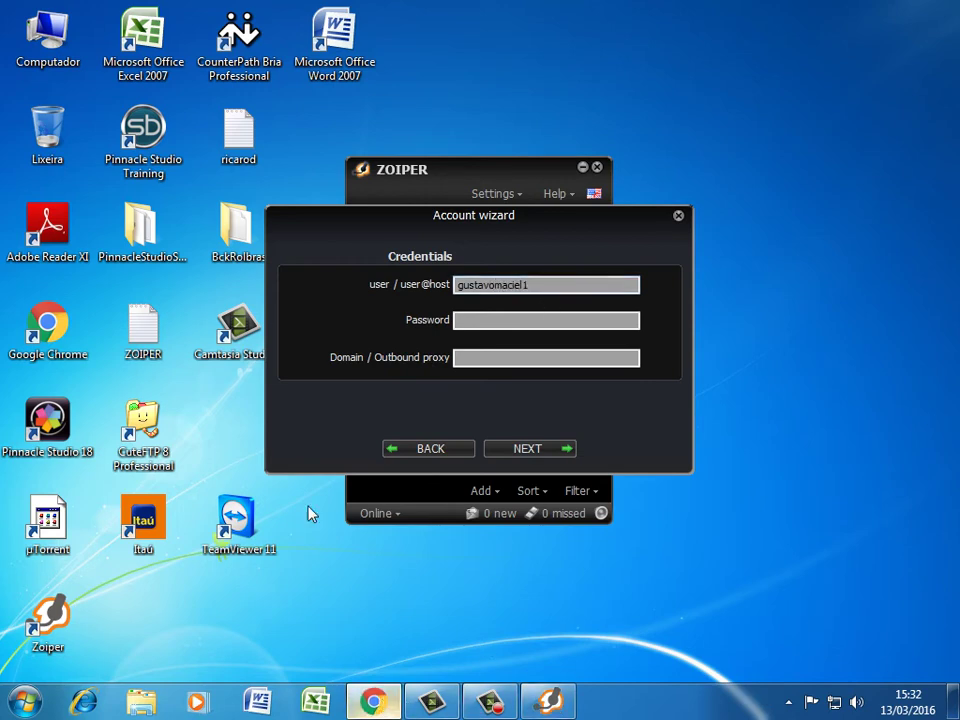
key("alt+Tab")
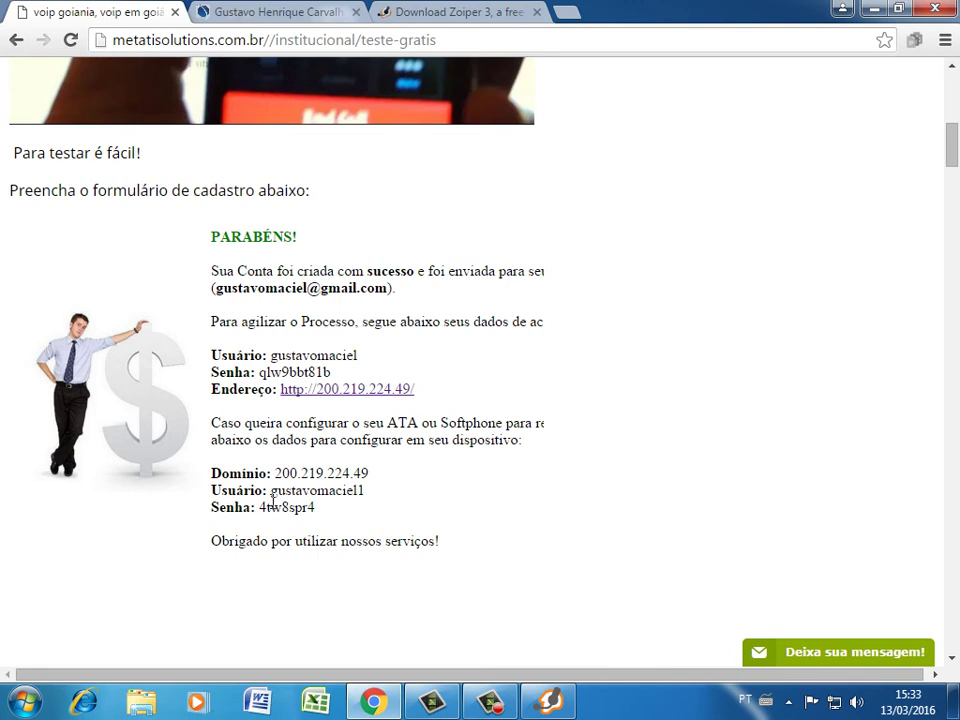
left_click_drag(258, 507, 336, 512)
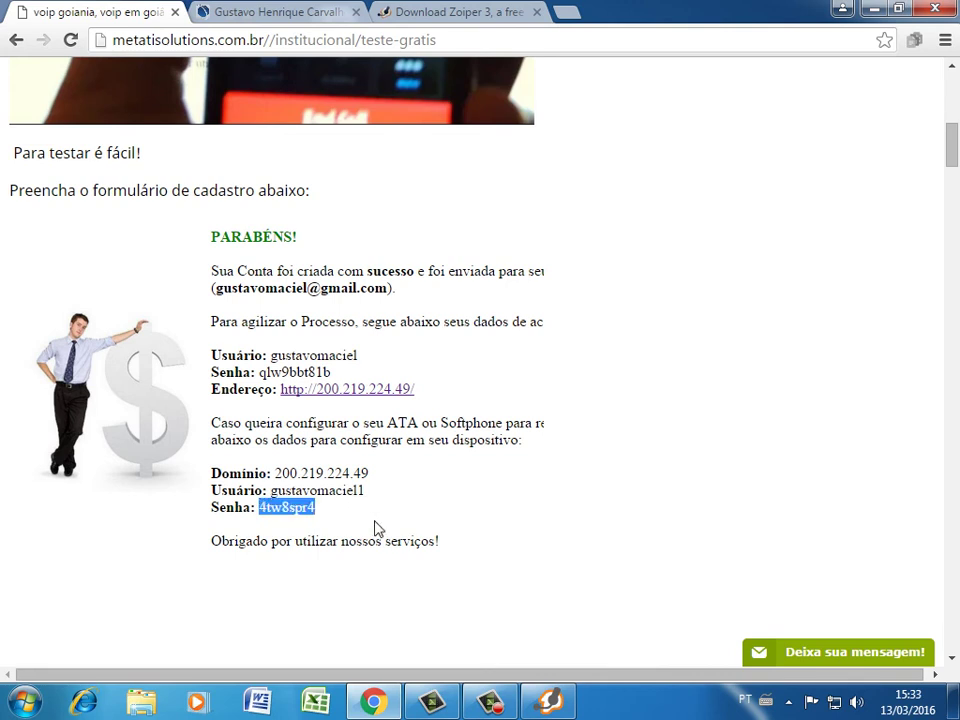
Paste the account password and set the domain to 200.219.224.49
left_click(548, 700)
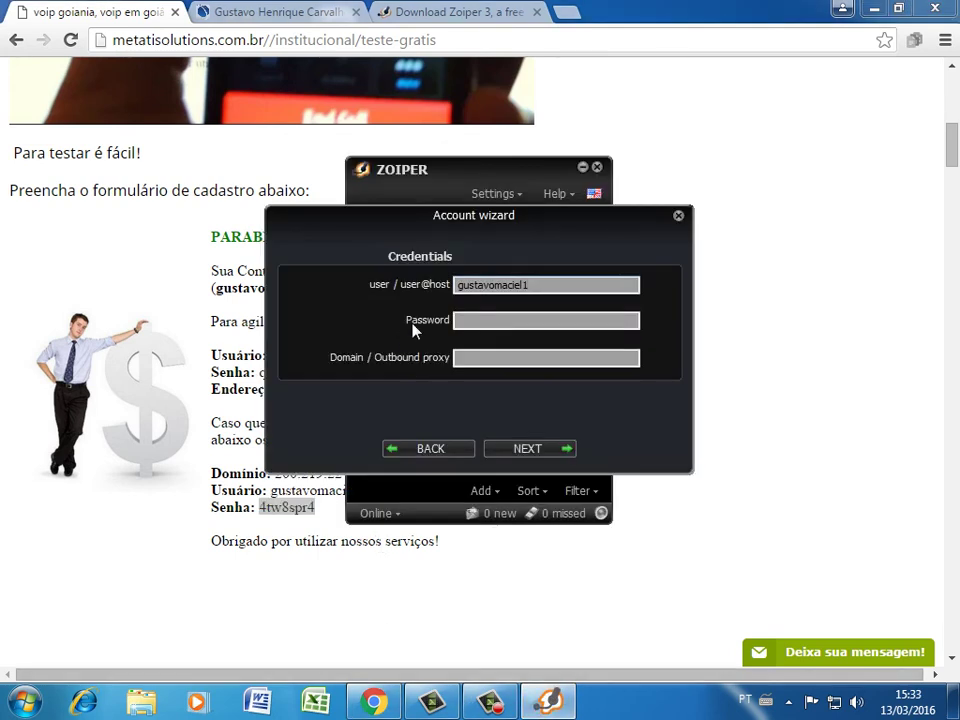
left_click(479, 325)
key("ctrl+v")
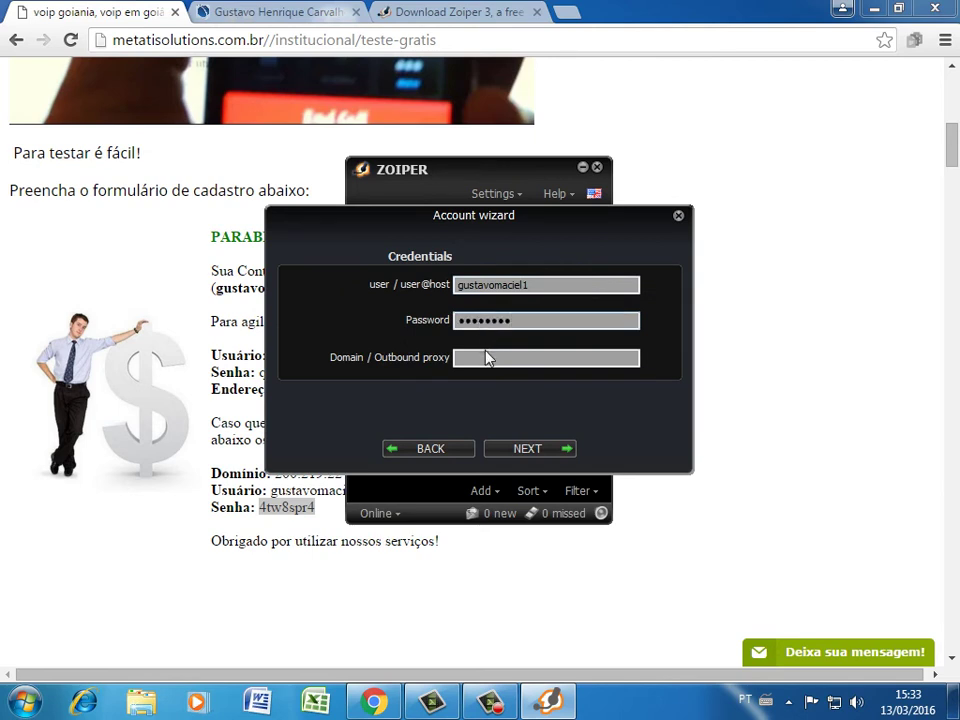
left_click(484, 360)
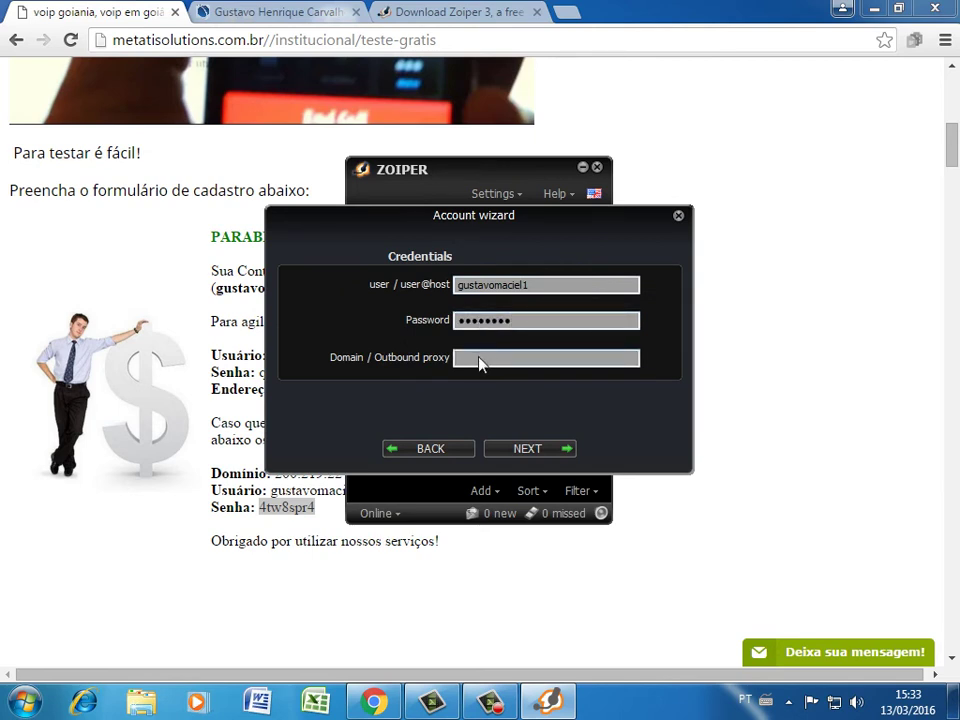
type("200.219.224.49")
Finish the wizard so the account is added, then close it
left_click(538, 452)
left_click(536, 450)
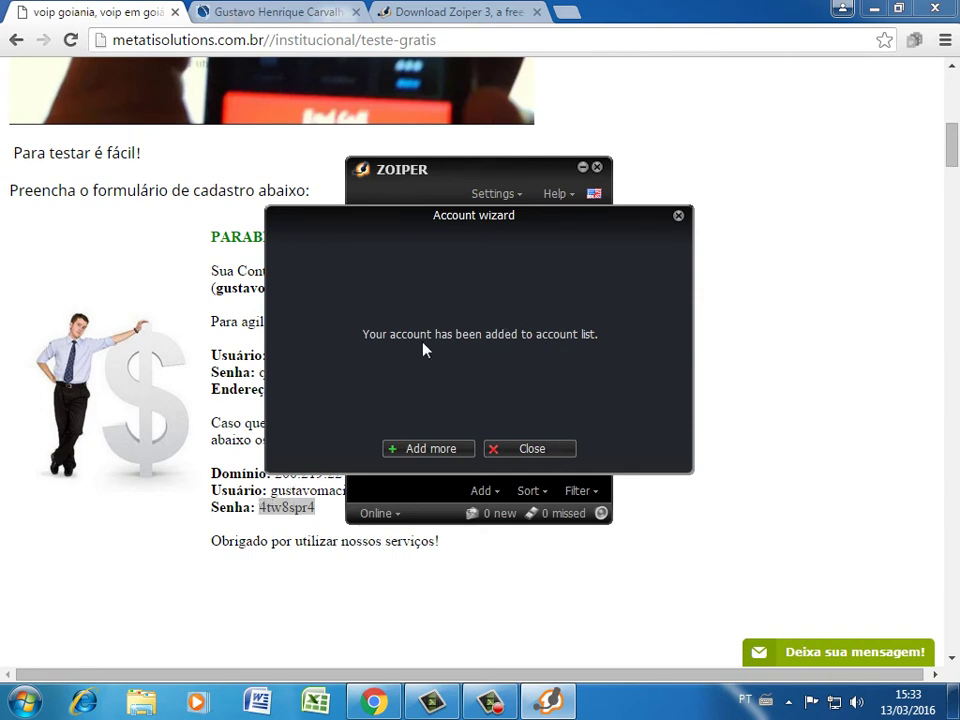
left_click(546, 450)
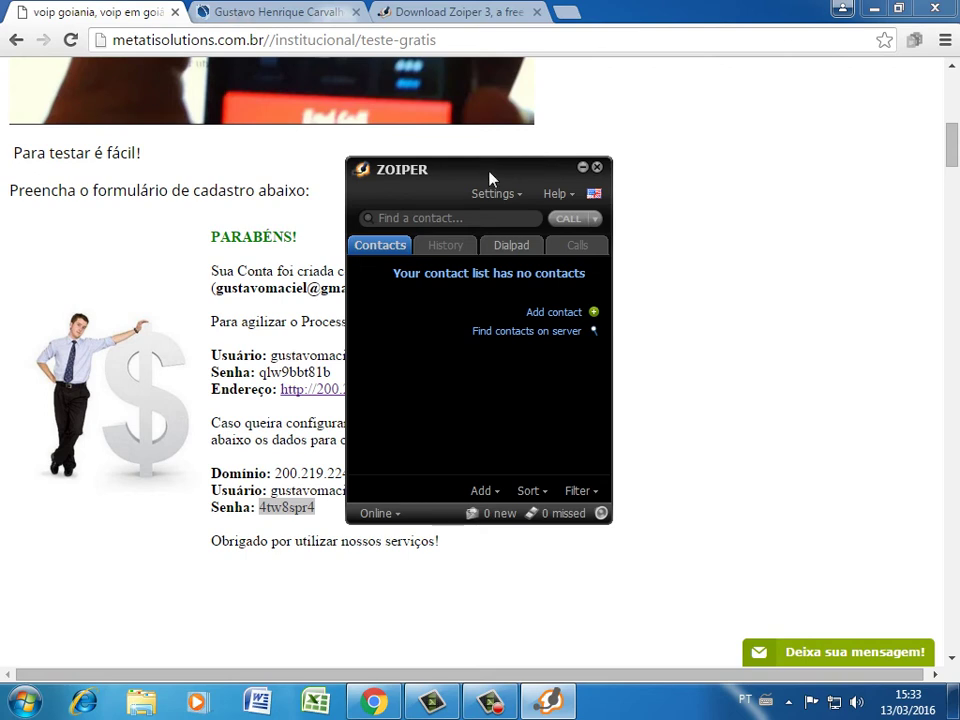
Open the account's codec settings in Preferences
left_click_drag(491, 178, 598, 186)
left_click(612, 204)
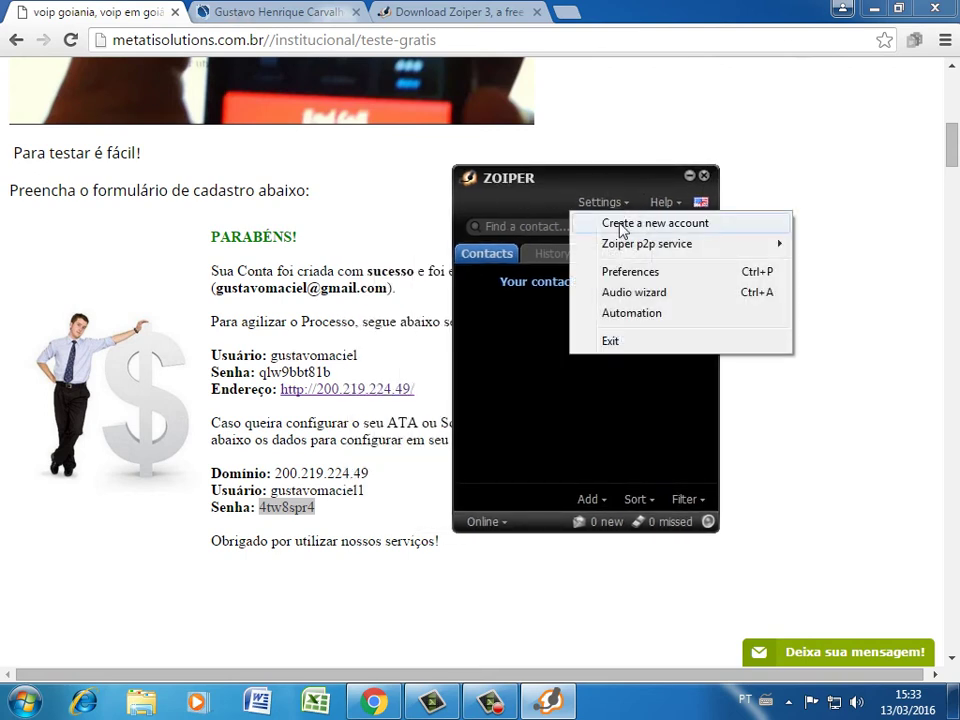
left_click(631, 272)
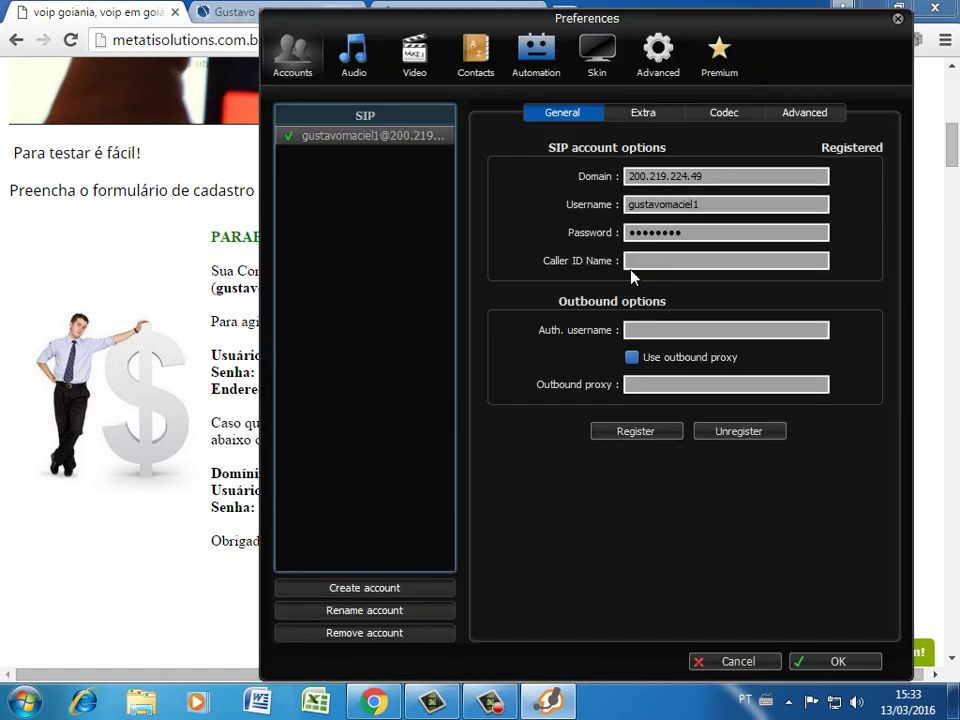
left_click(729, 115)
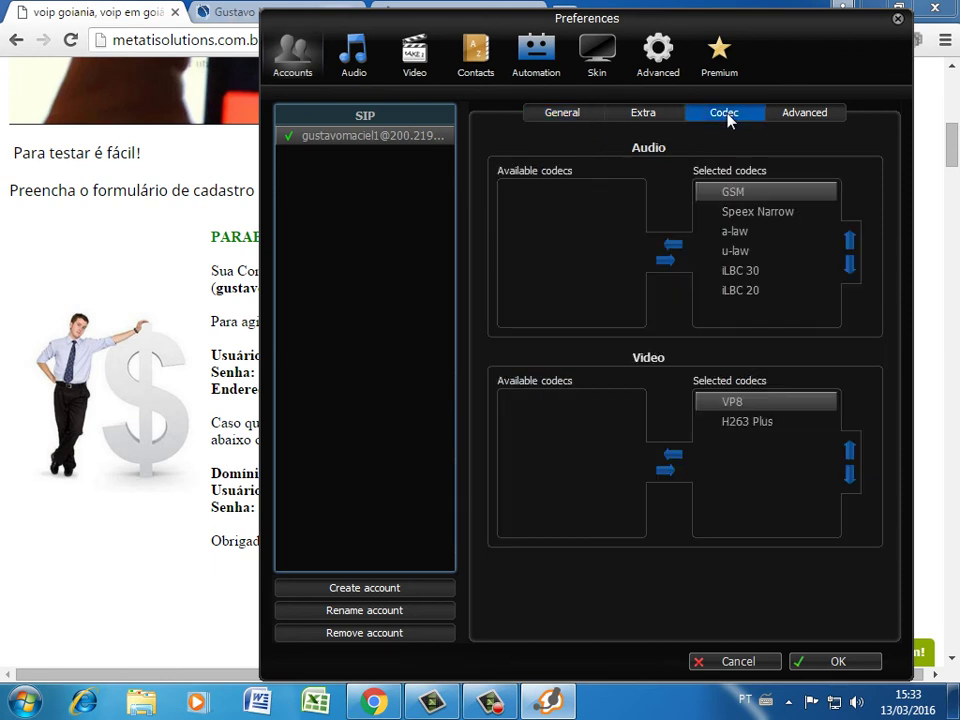
Remove u-law, iLBC 30, iLBC 20, Speex Narrow and GSM, keeping only a-law, and save
left_click(738, 252)
left_click(683, 250)
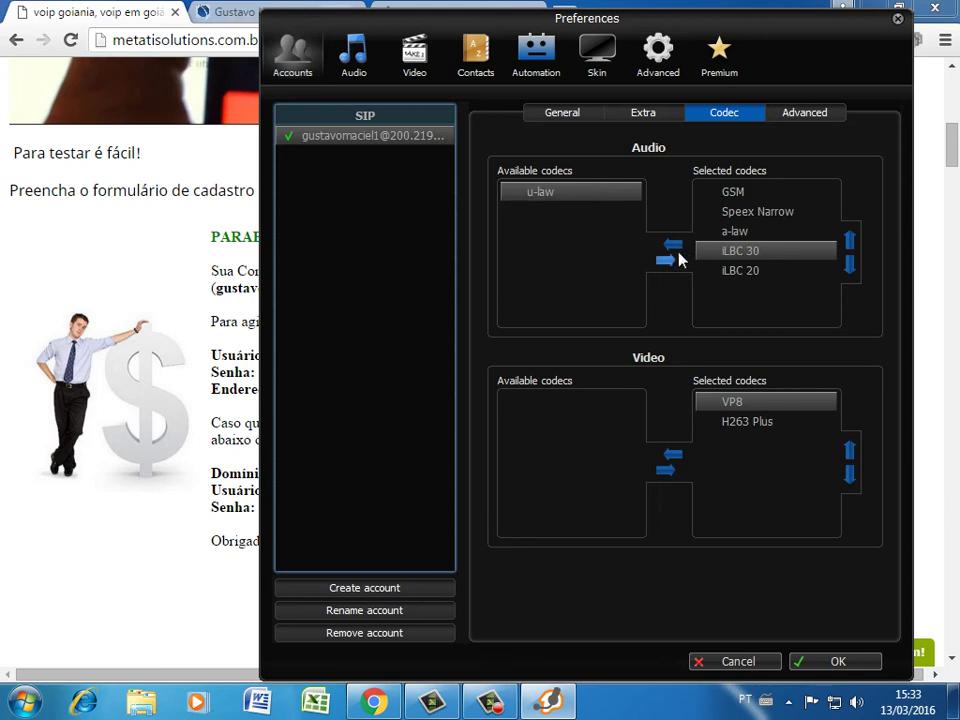
left_click(678, 250)
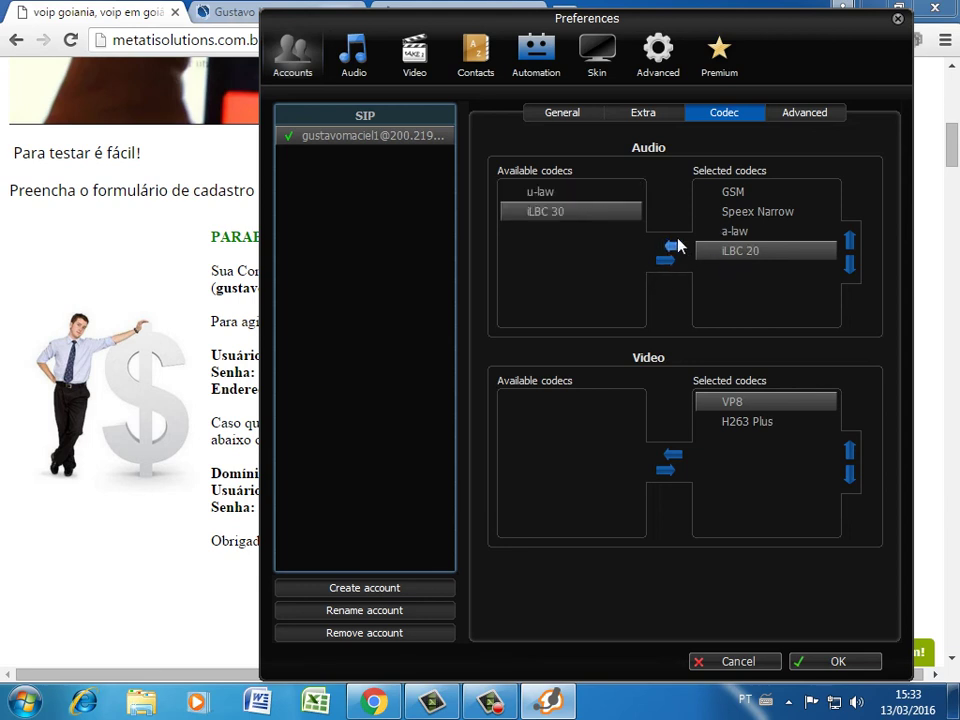
left_click(675, 245)
left_click(729, 211)
left_click(676, 245)
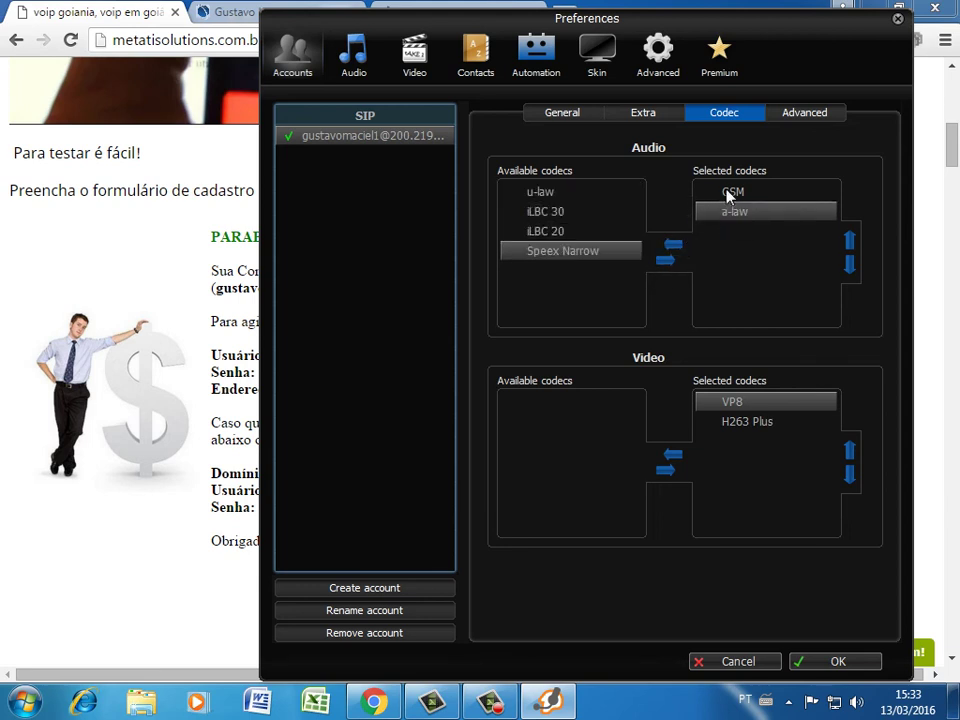
left_click(731, 191)
left_click(683, 250)
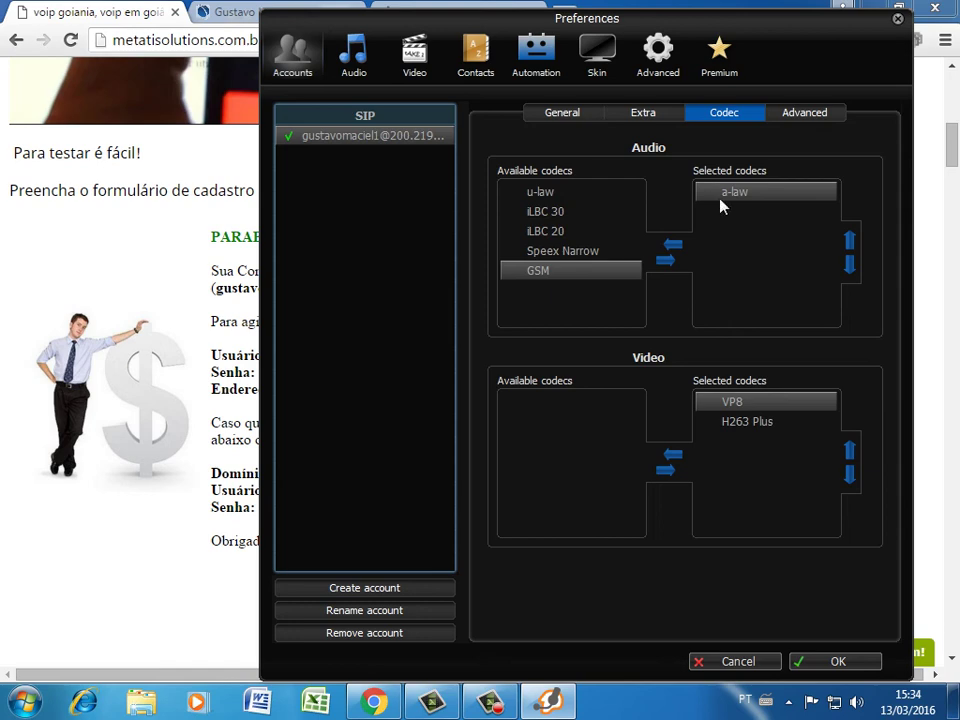
left_click(838, 662)
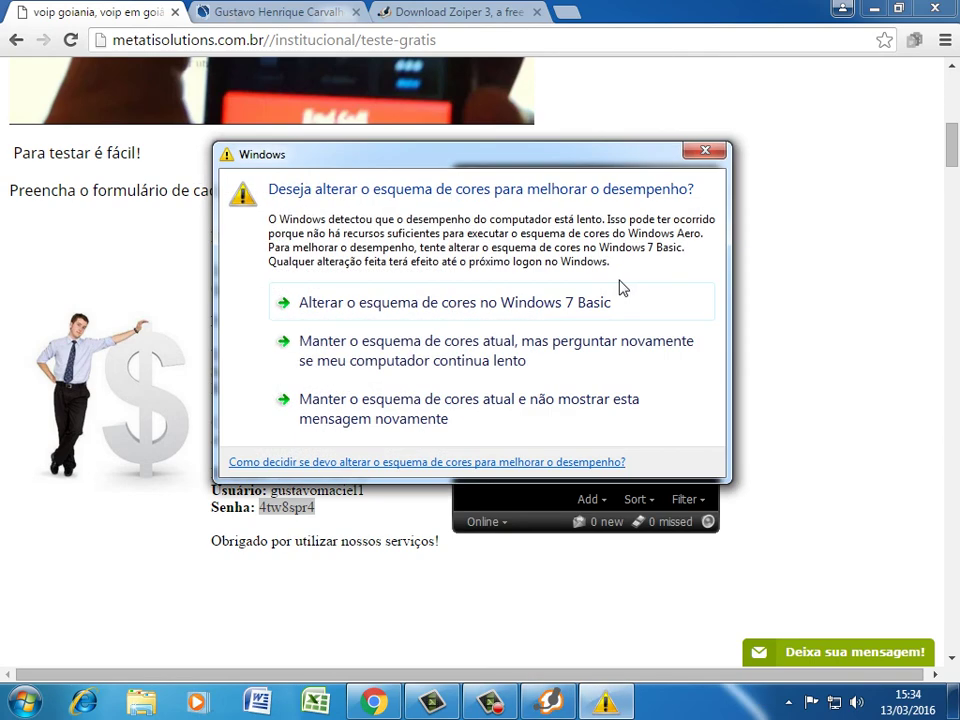
Dismiss the Windows colour-scheme warning and show Zoiper's dialpad
left_click(705, 151)
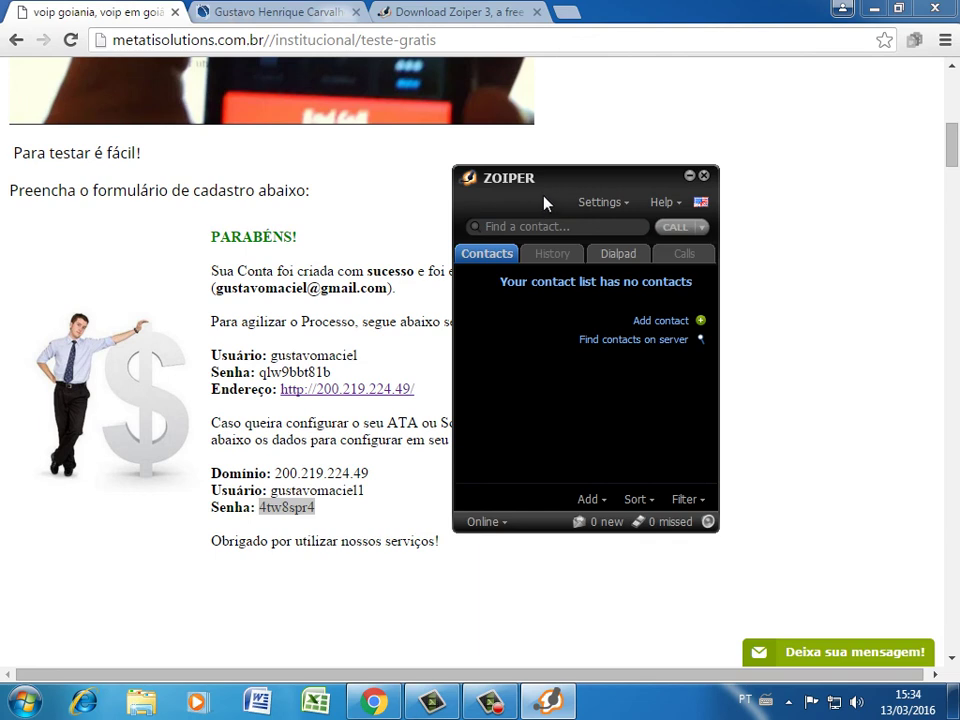
left_click(619, 256)
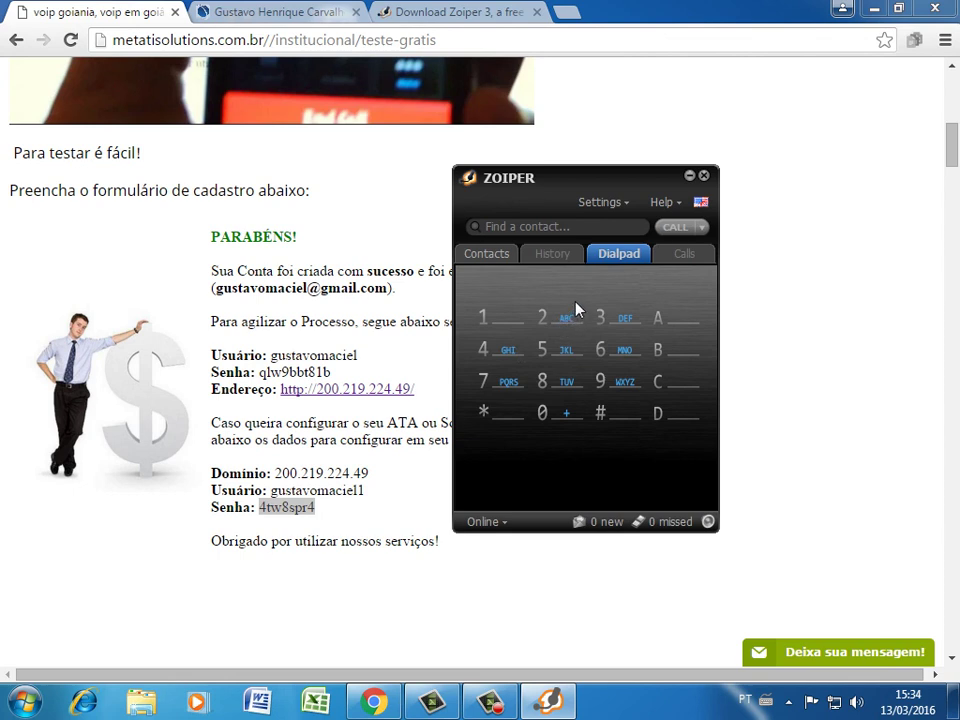
Place a test call to 48 and hang up
left_click(487, 354)
left_click(542, 381)
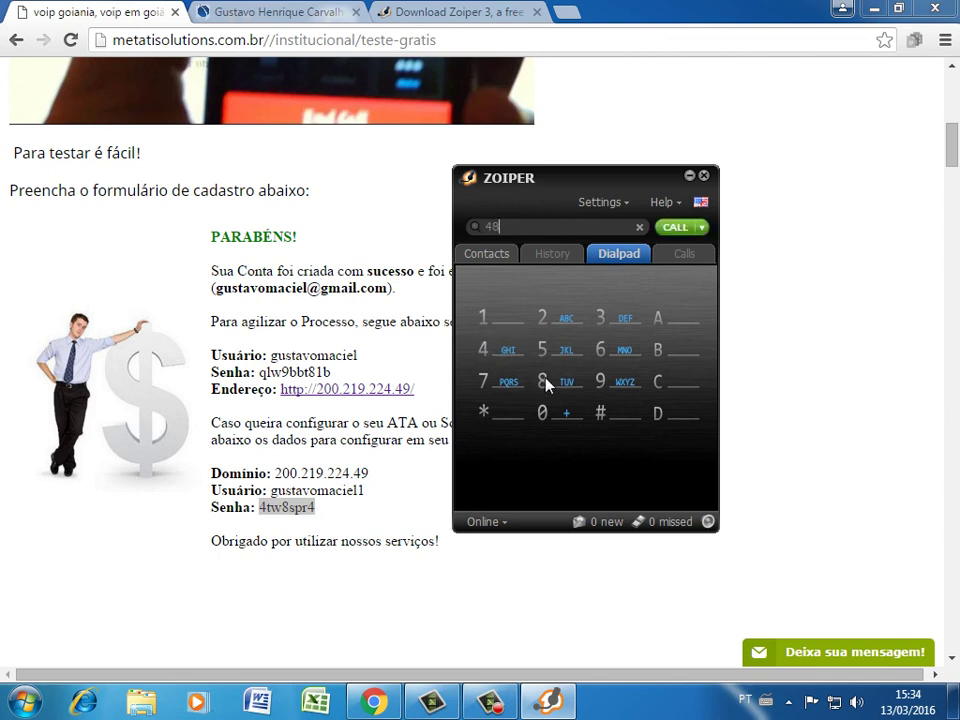
left_click(674, 228)
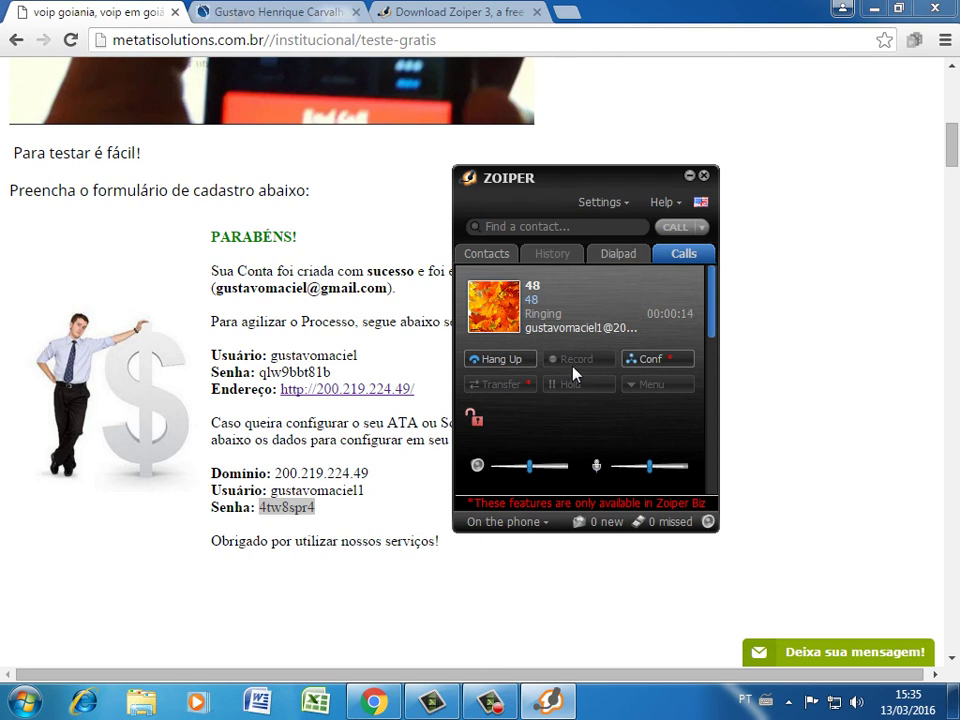
left_click(513, 363)
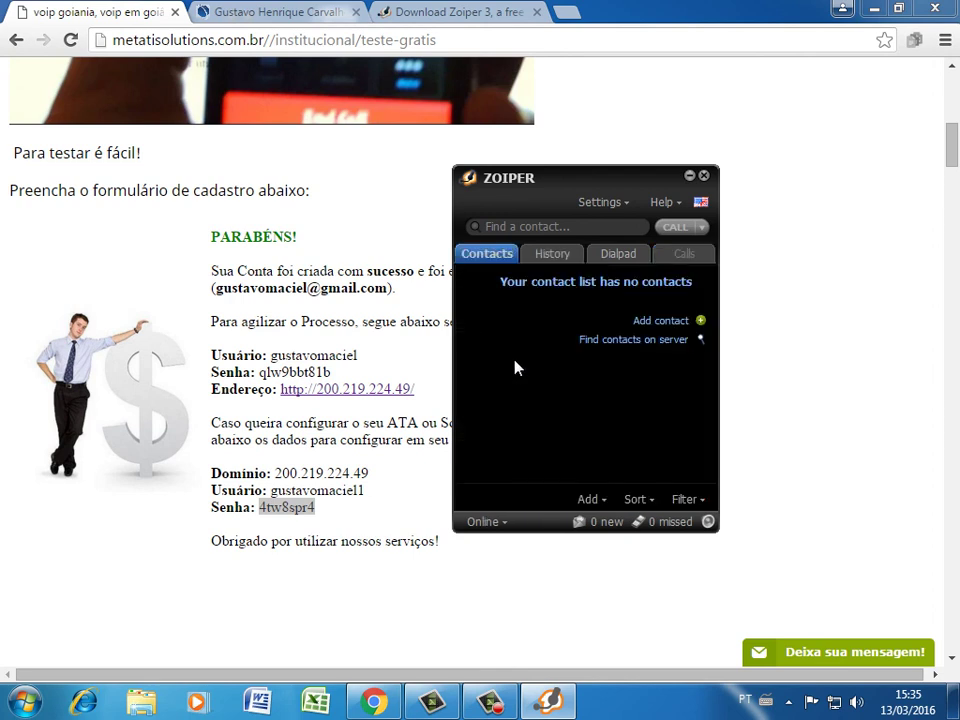
Reopen the dialpad, enter 4, then clear it
left_click(610, 255)
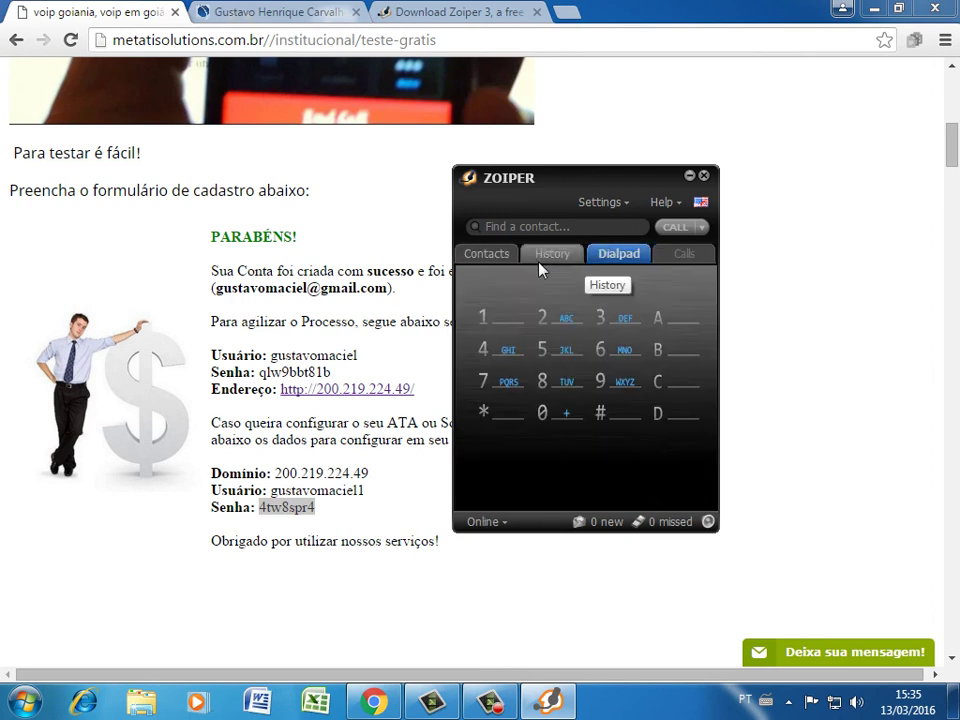
left_click(501, 352)
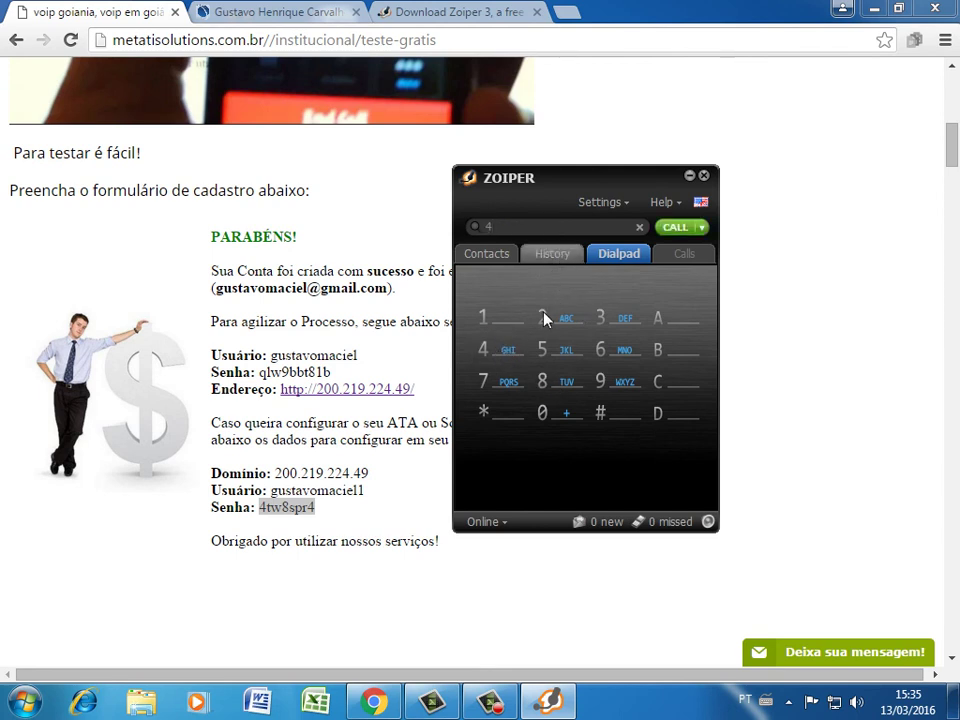
key("BackSpace")
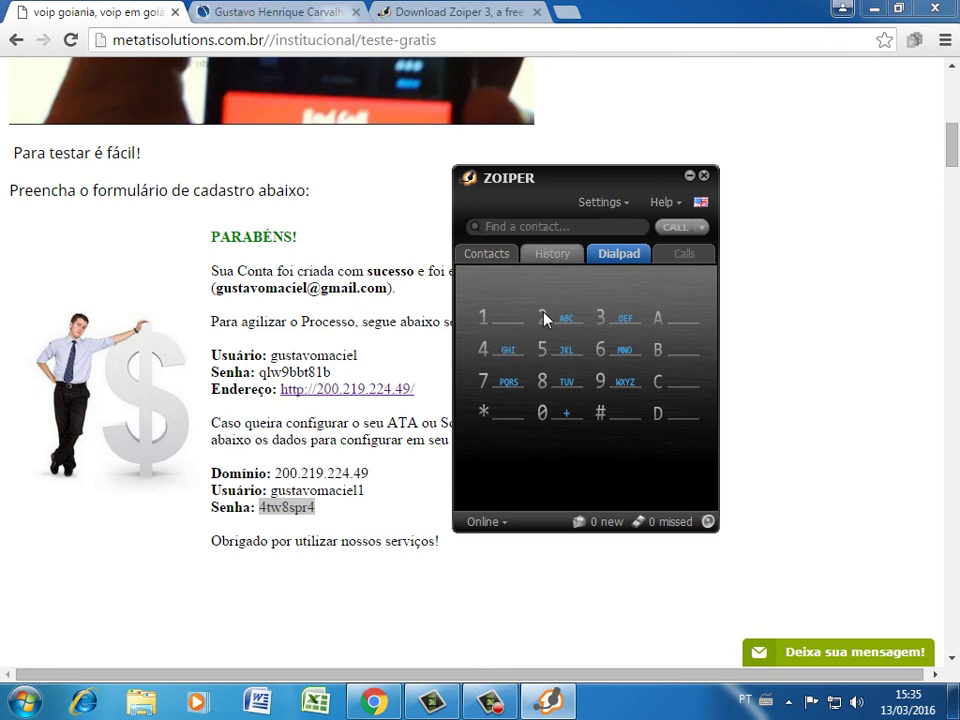